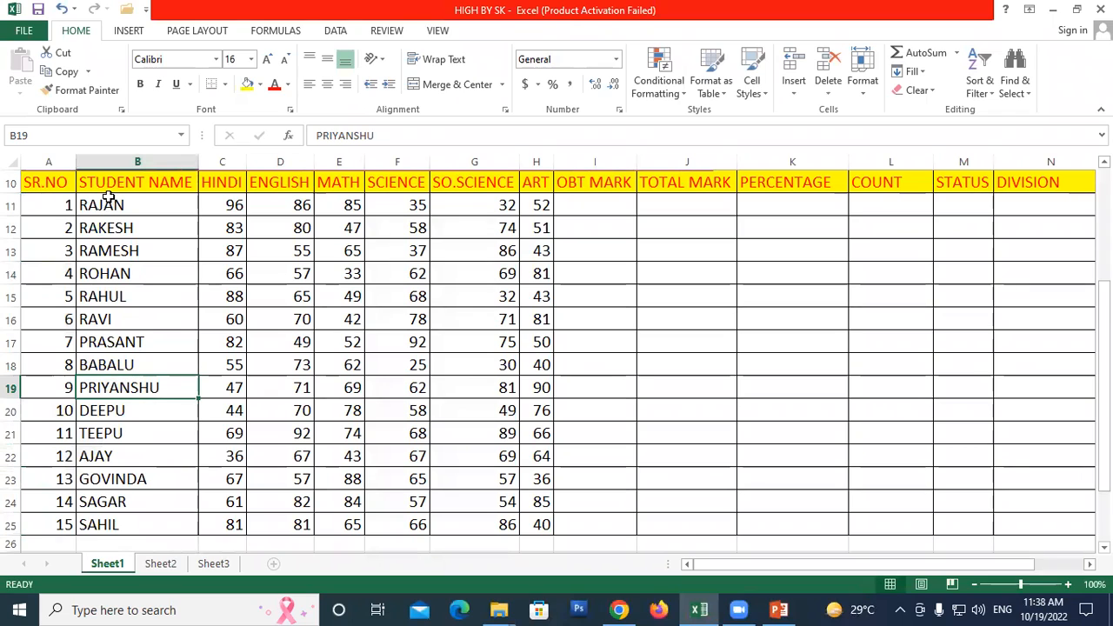
Examine the marksheet's student name list and the subject headings from HINDI to ART.
left_click(116, 182)
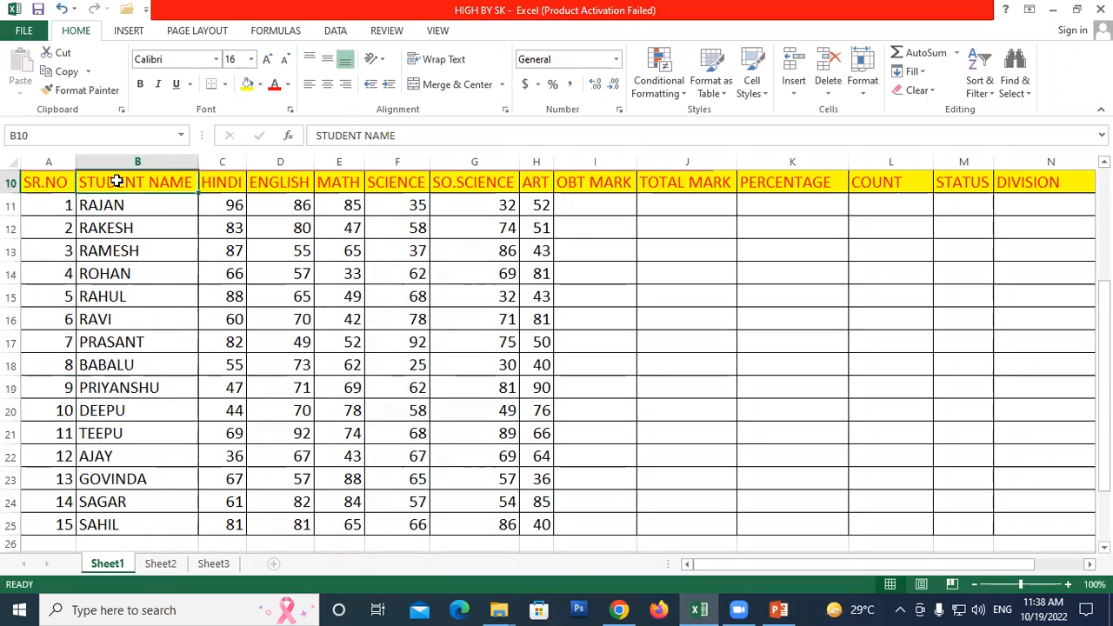
left_click_drag(128, 204, 148, 519)
scroll(179, 395, "up", 1)
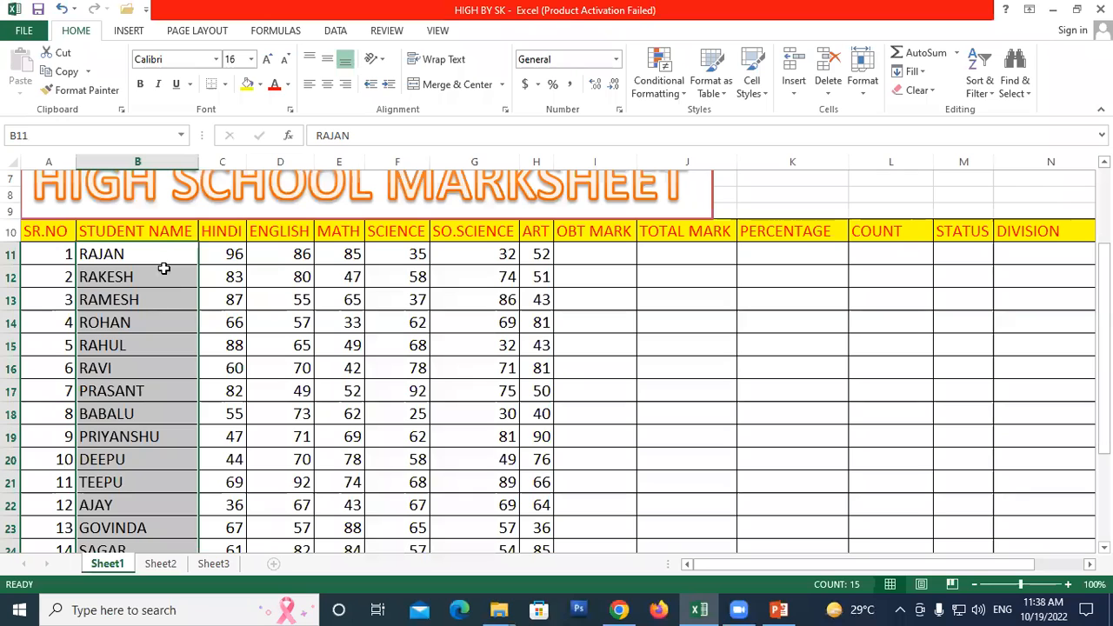
left_click(154, 231)
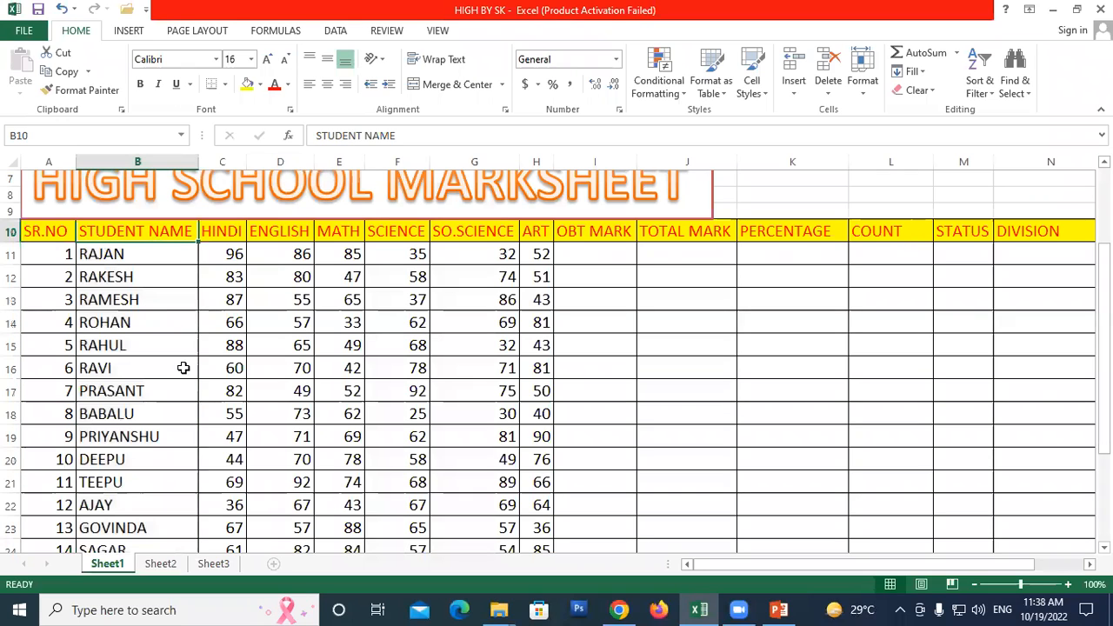
left_click(217, 232)
left_click(283, 231)
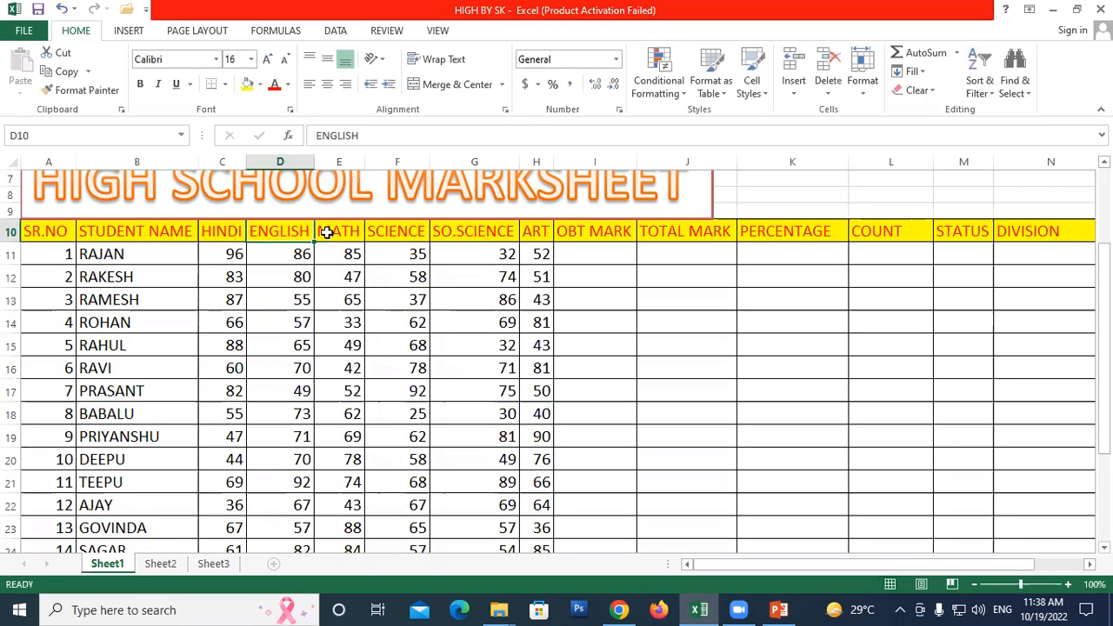
left_click(546, 232)
left_click(161, 233)
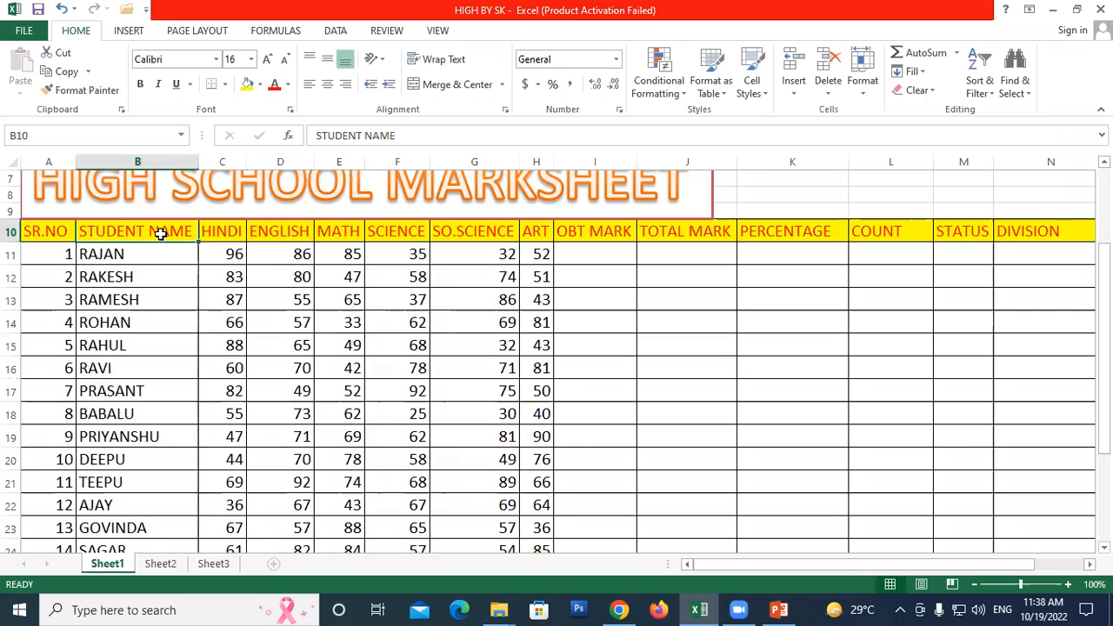
left_click_drag(228, 232, 546, 233)
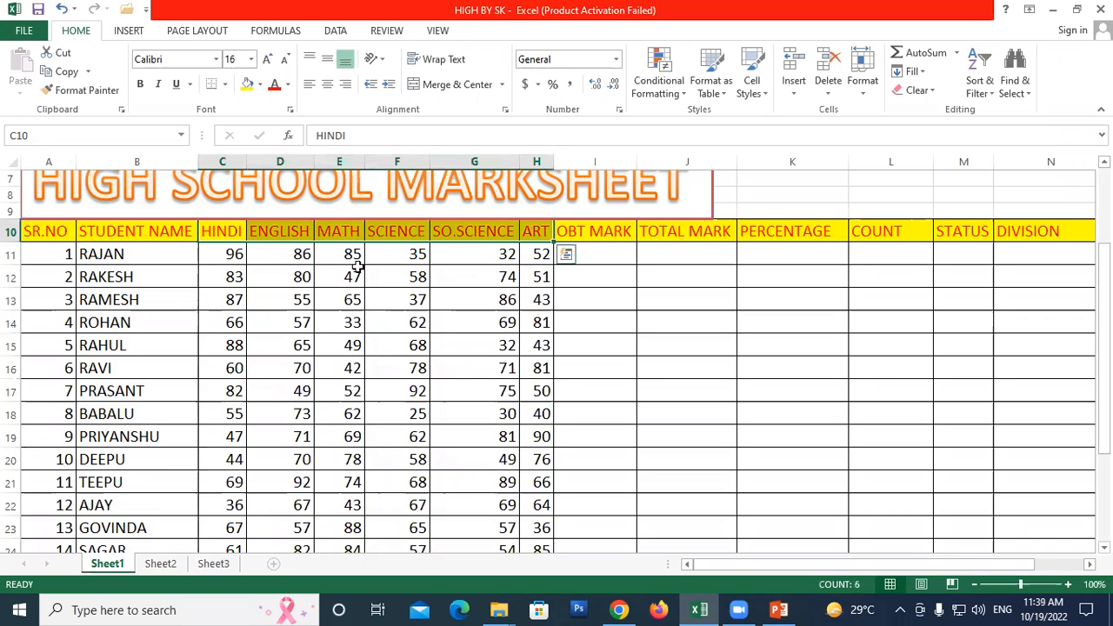
left_click(221, 254)
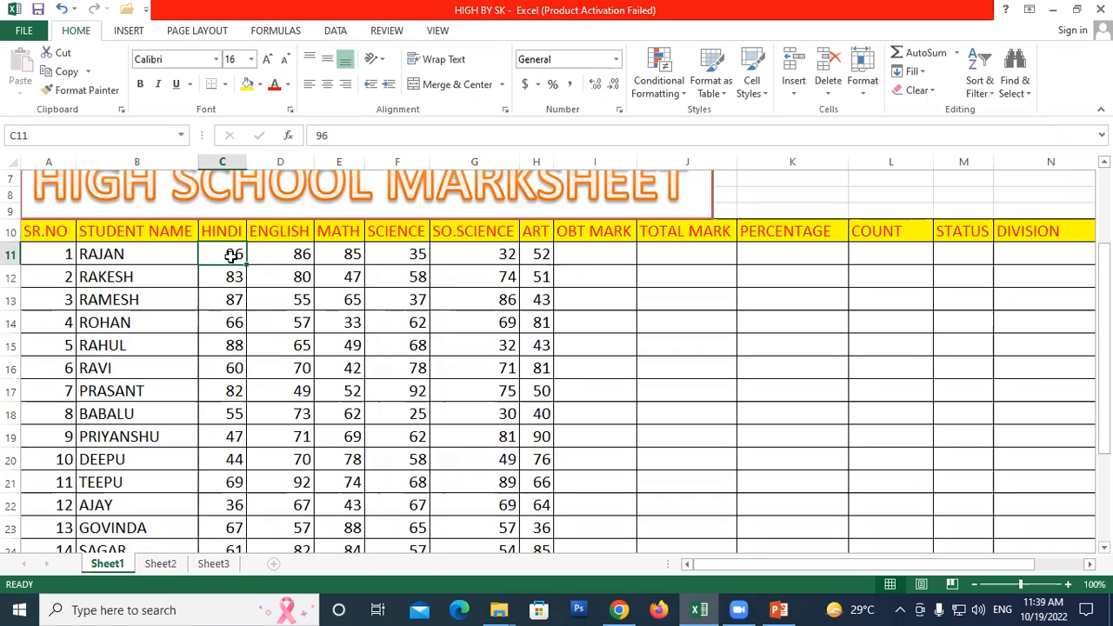
double_click(293, 253)
left_click_drag(233, 253, 511, 254)
left_click_drag(530, 291, 545, 524)
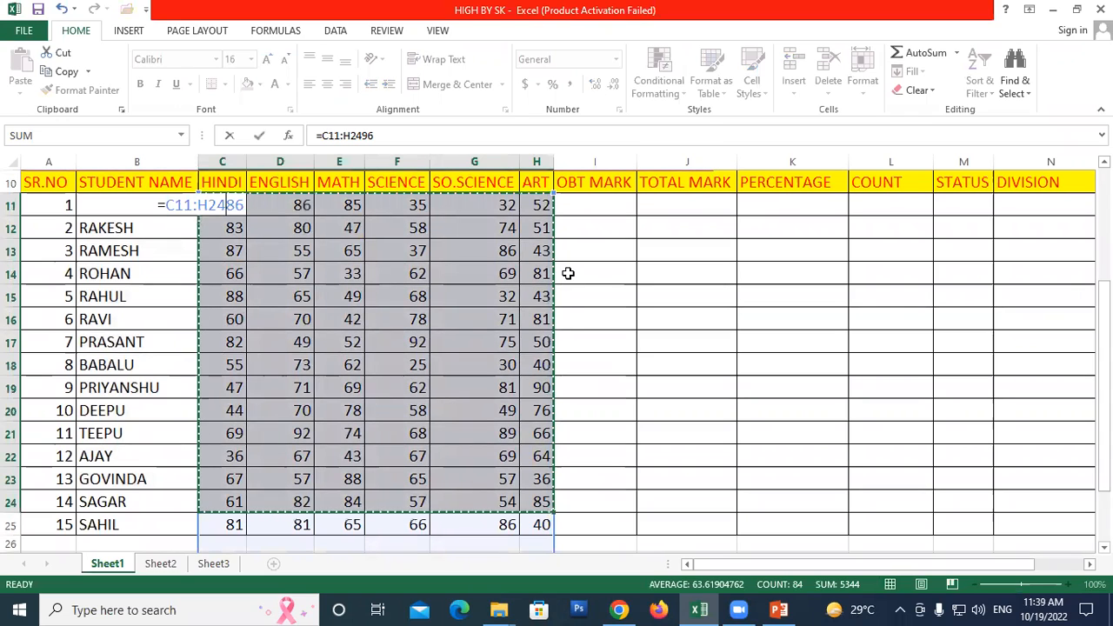
left_click(245, 205)
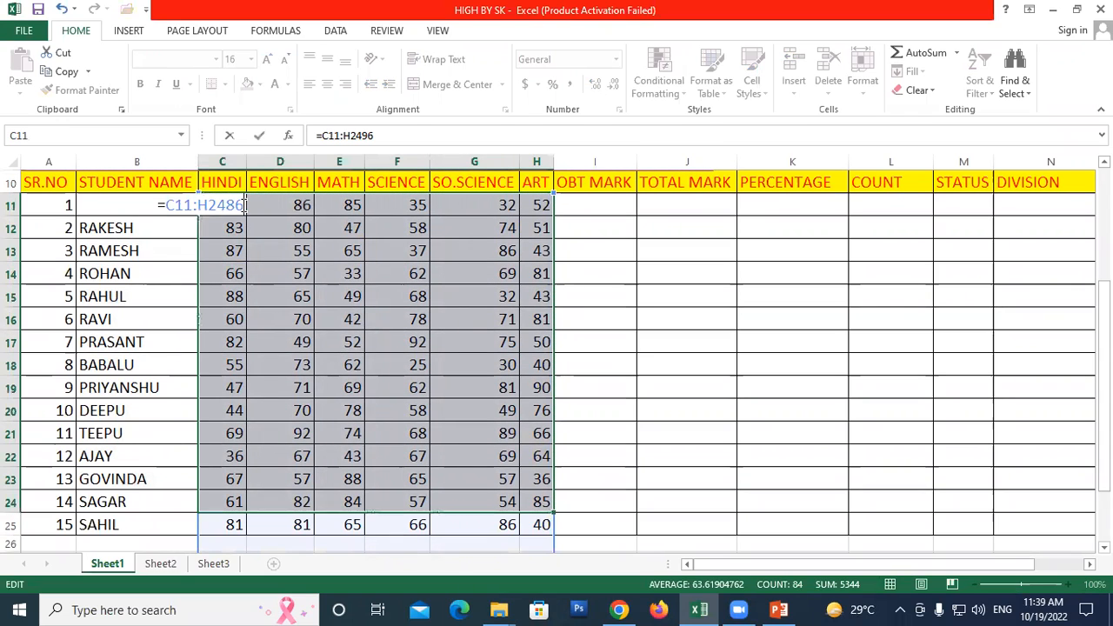
key("Escape")
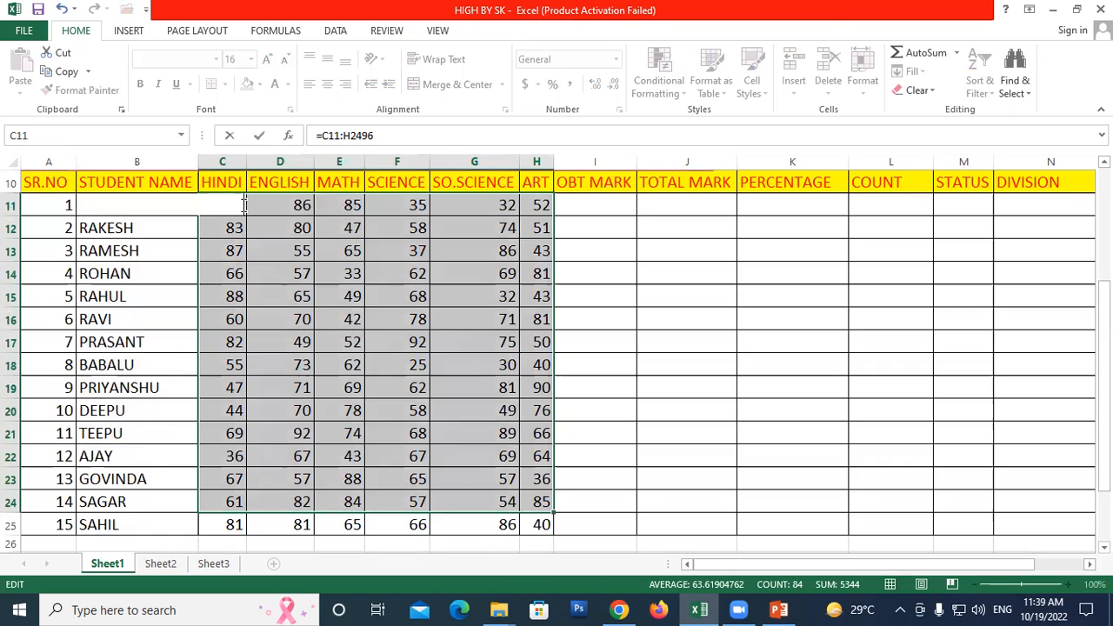
key("Return")
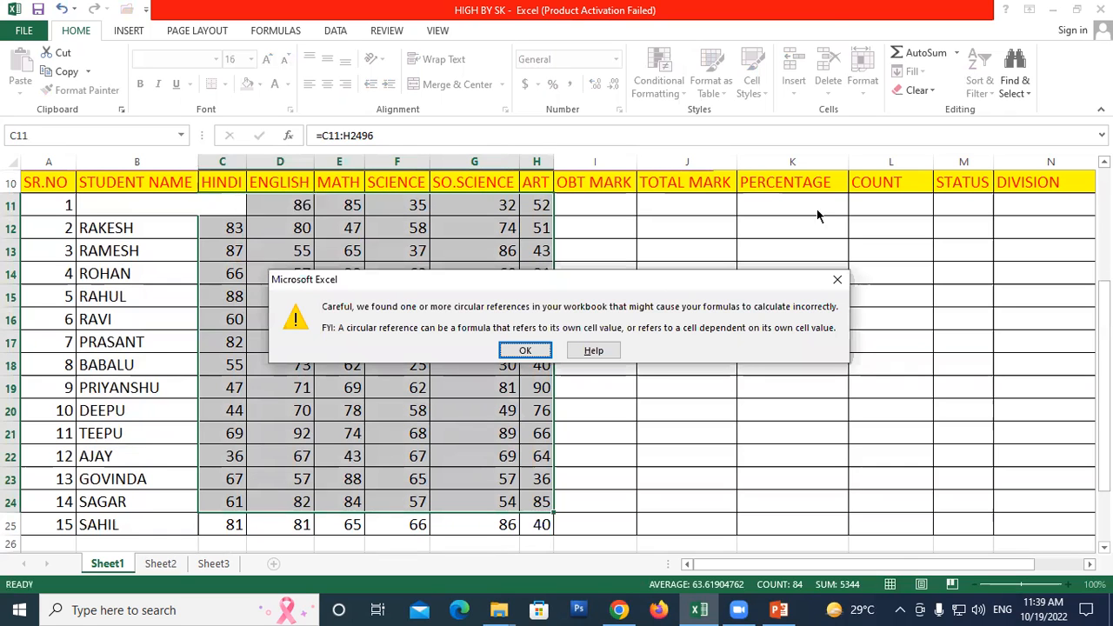
left_click(836, 279)
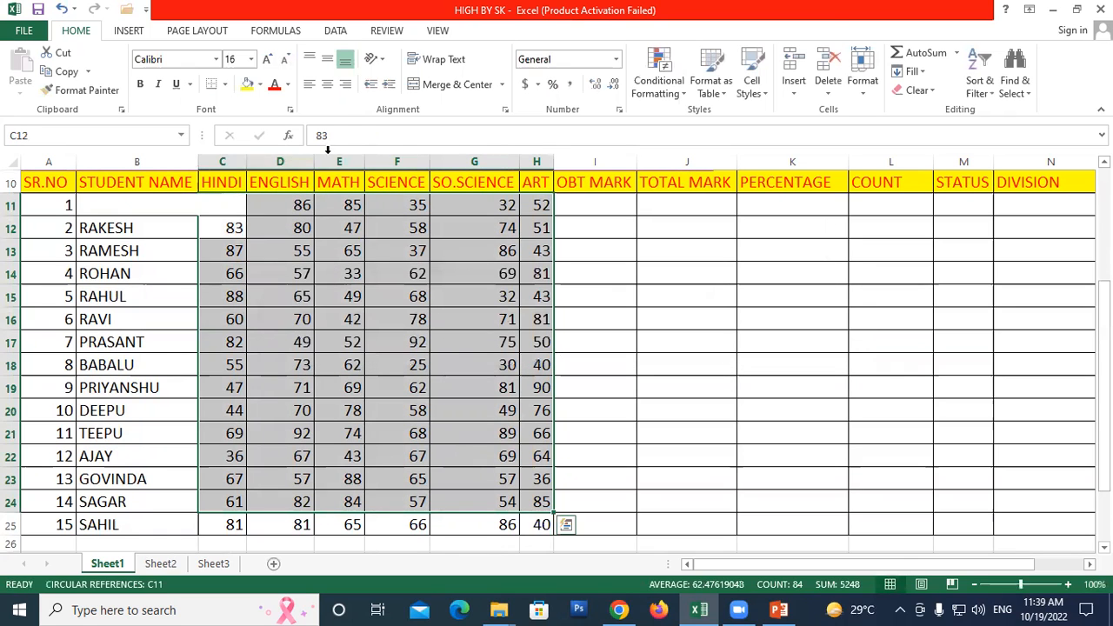
left_click(339, 162)
left_click(359, 142)
left_click(380, 278)
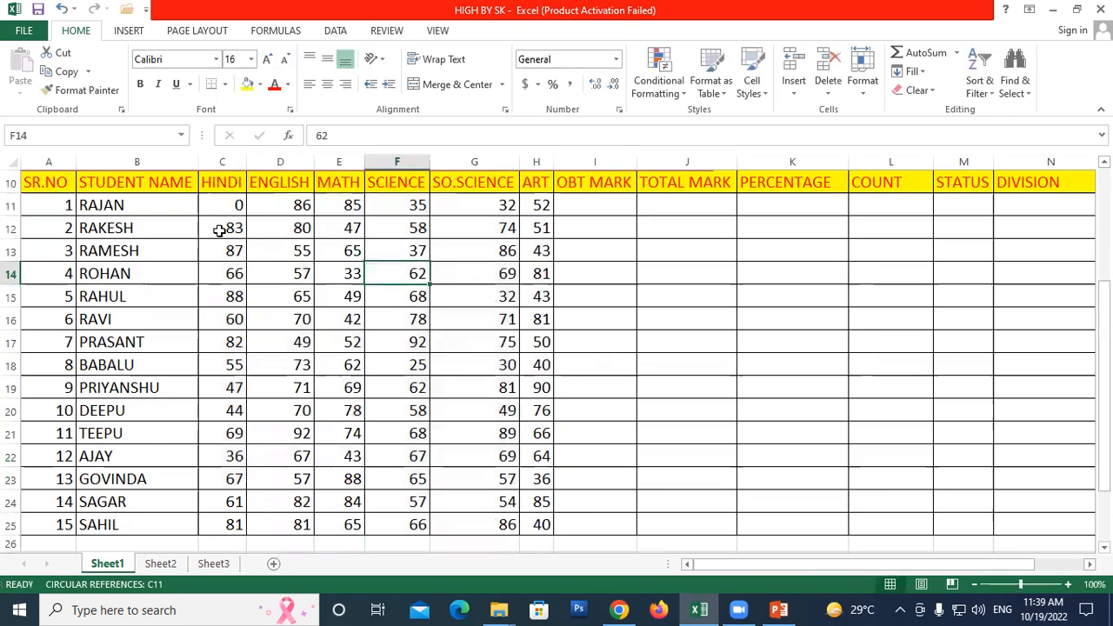
key("ctrl+z")
key("ctrl+z")
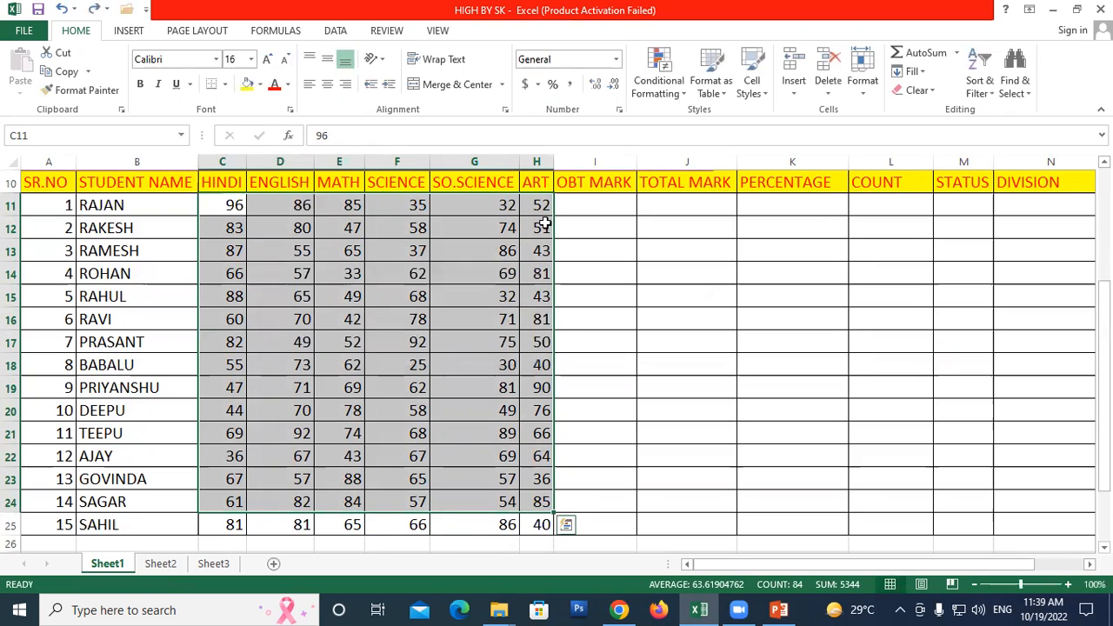
left_click(573, 213)
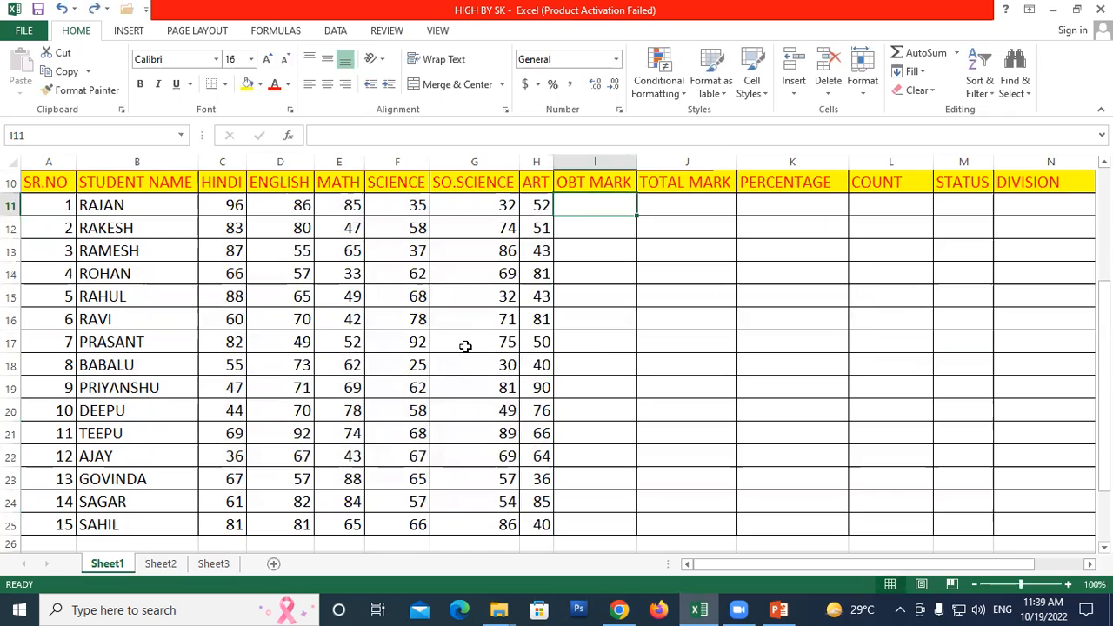
scroll(464, 347, "up", 1)
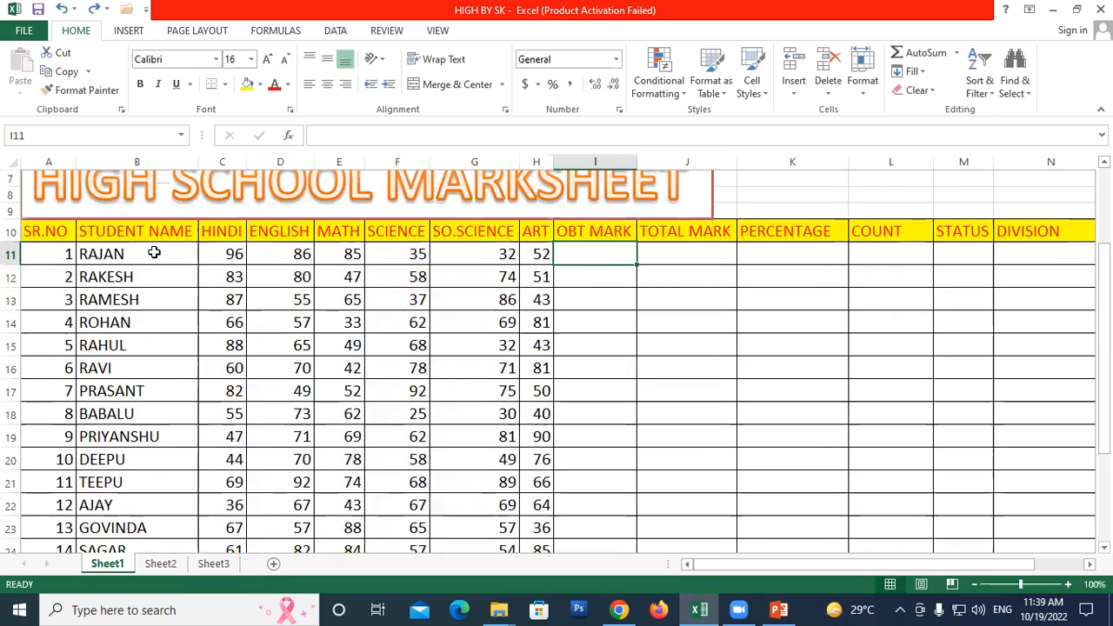
left_click(119, 253)
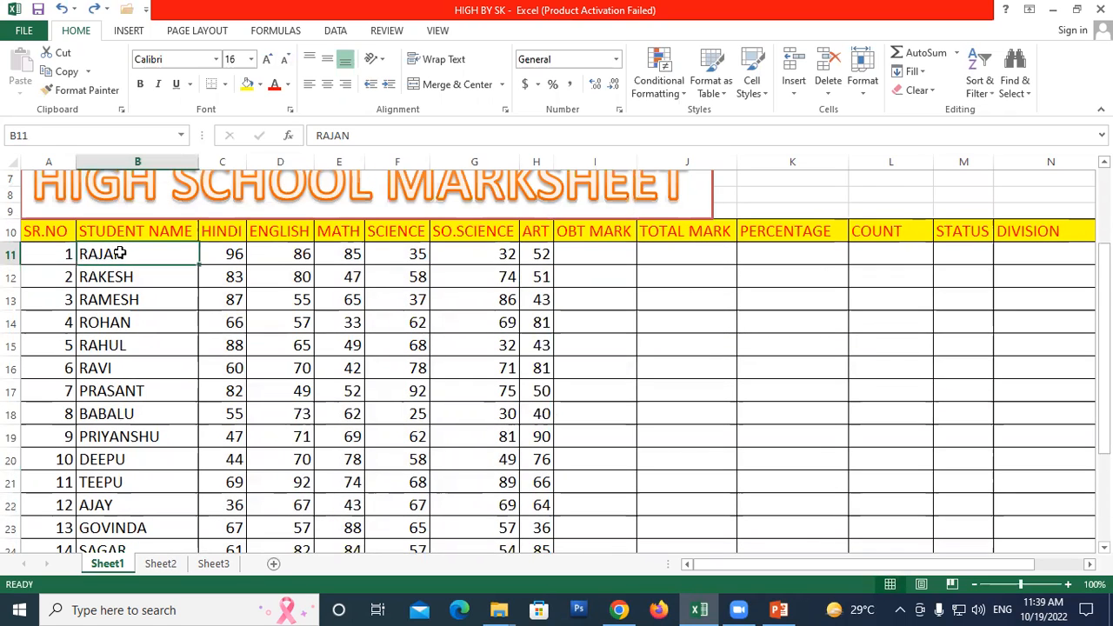
double_click(106, 273)
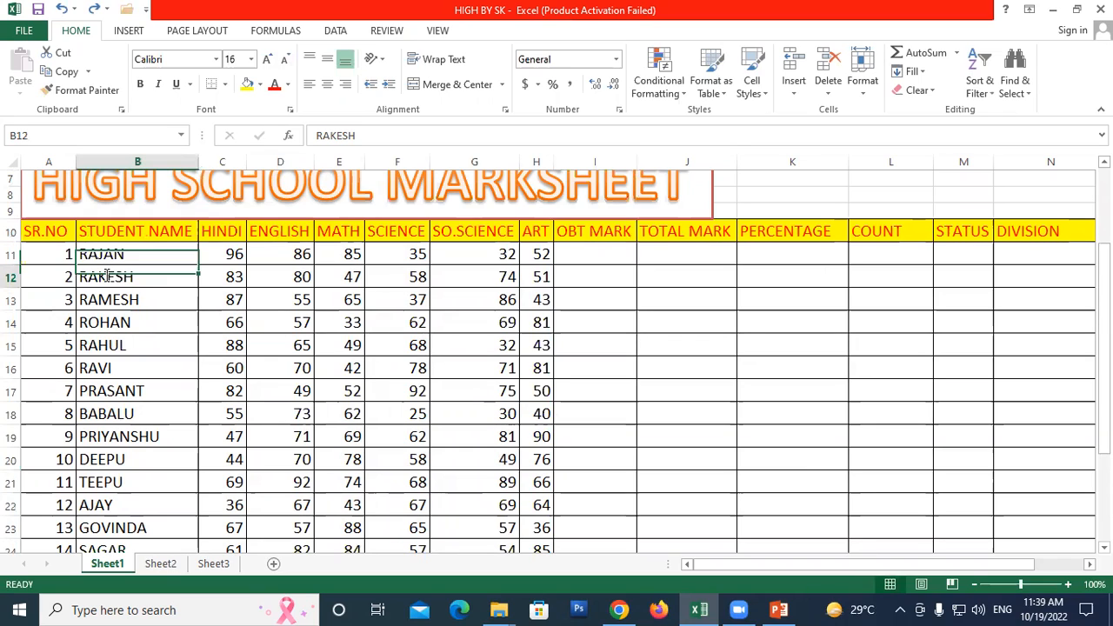
left_click(128, 300)
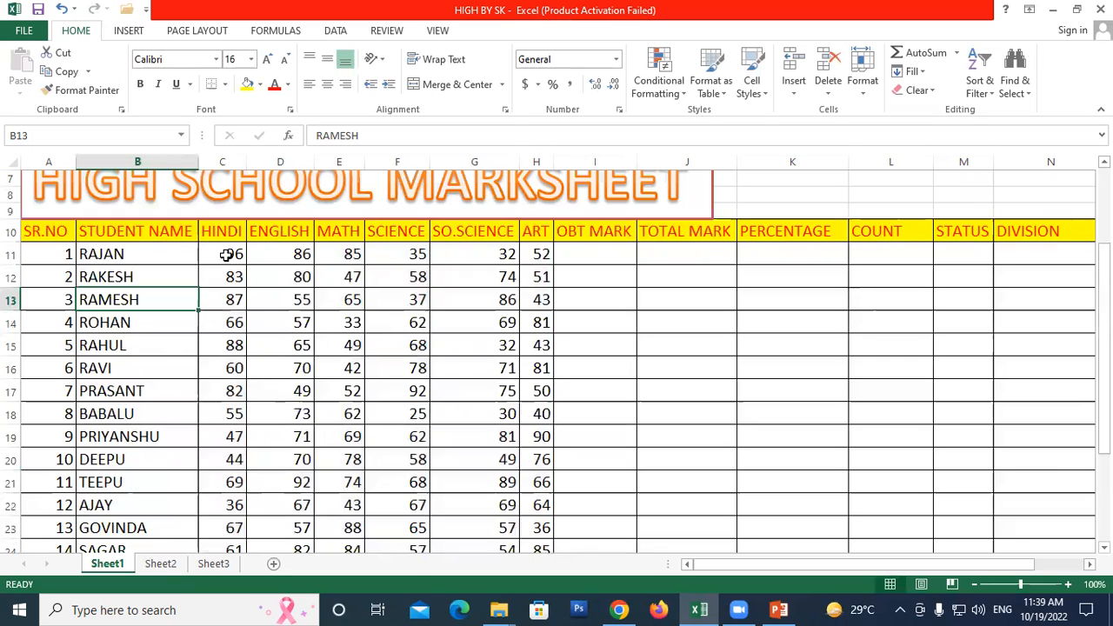
Enter 600 as the first student's TOTAL MARK in J11 and fill it down to J25.
left_click(674, 254)
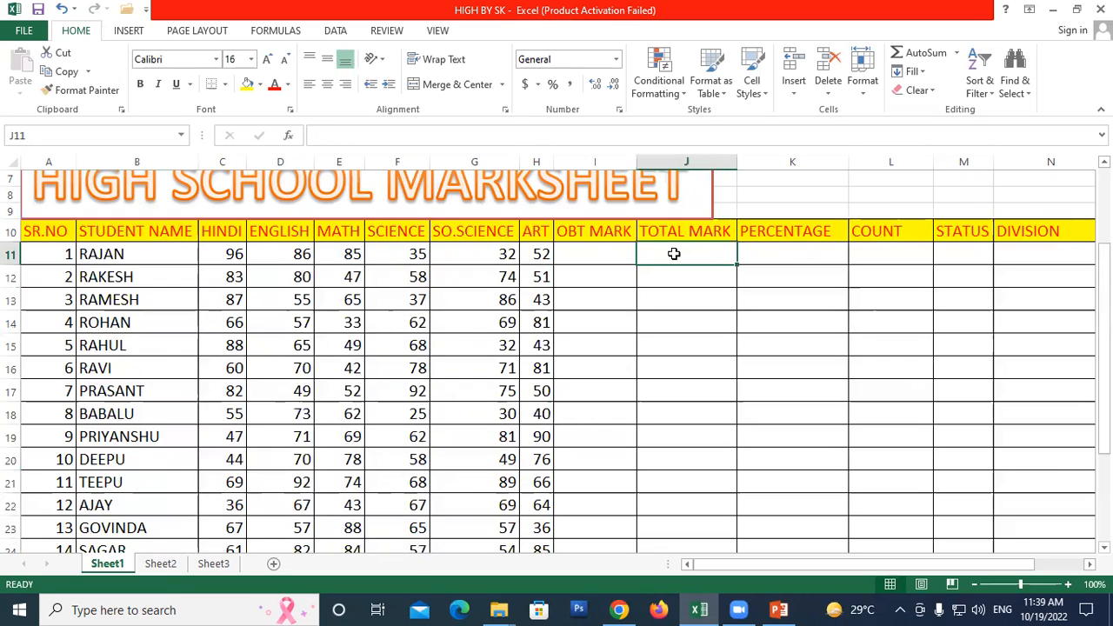
type("600")
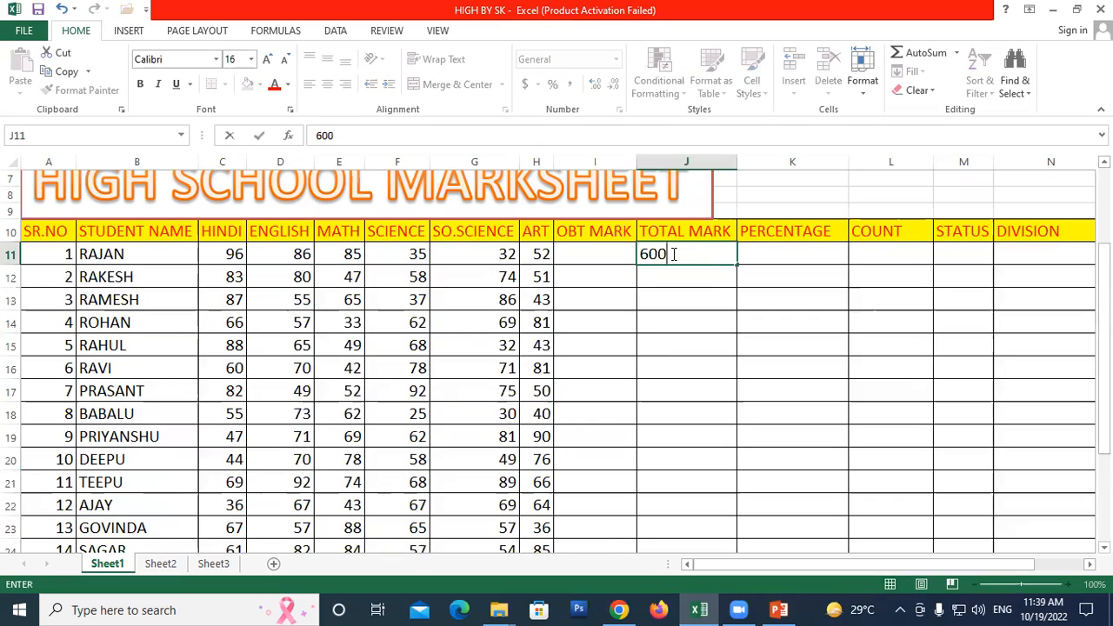
key("Return")
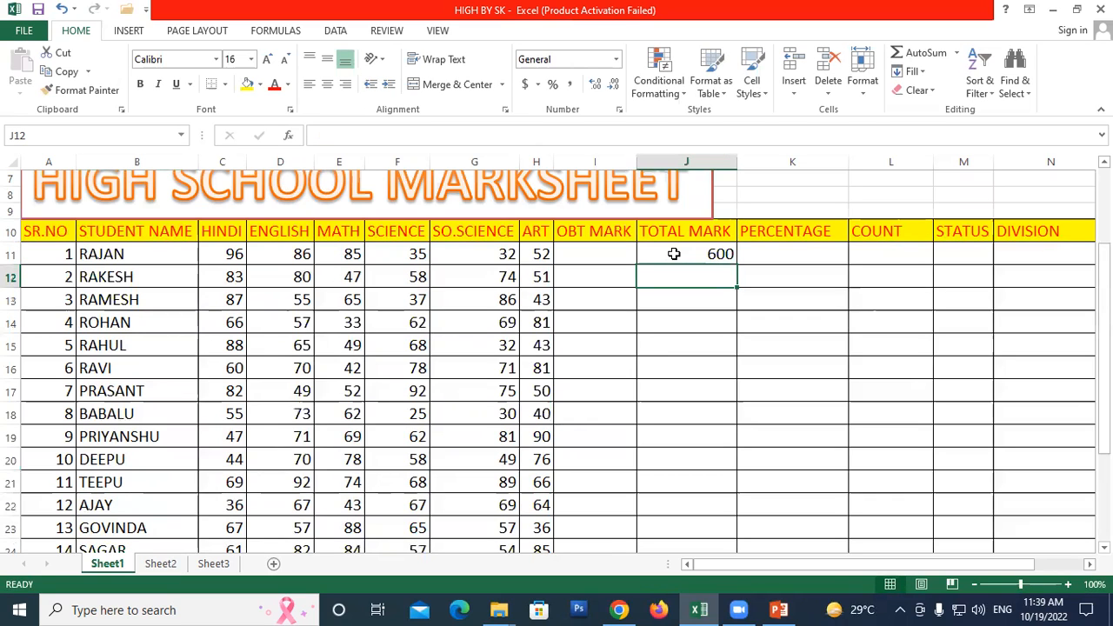
left_click(674, 252)
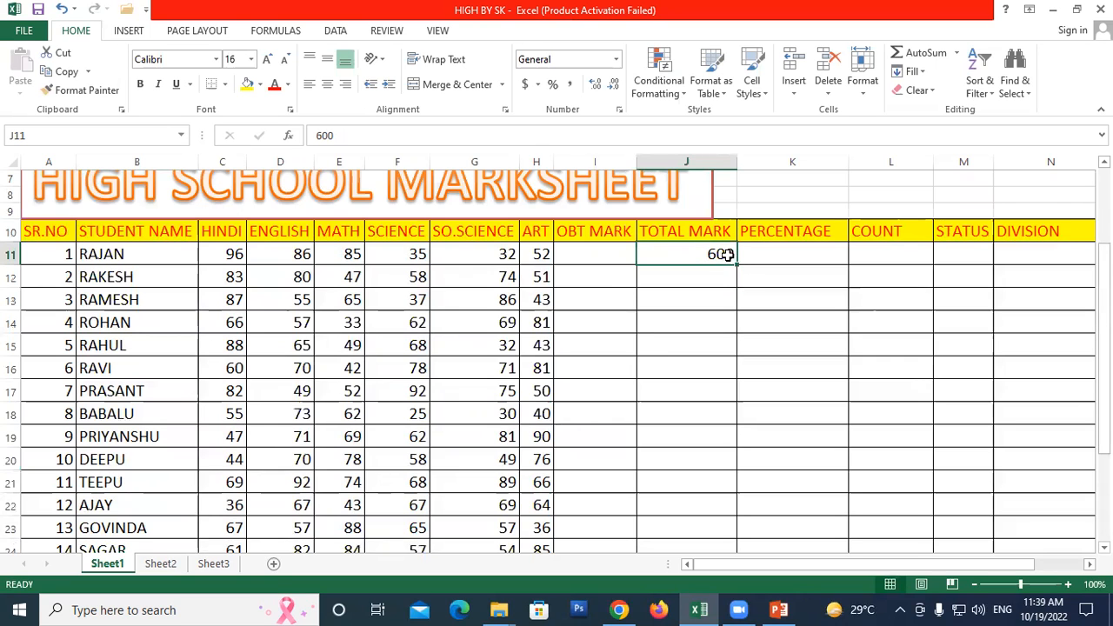
left_click_drag(736, 264, 762, 530)
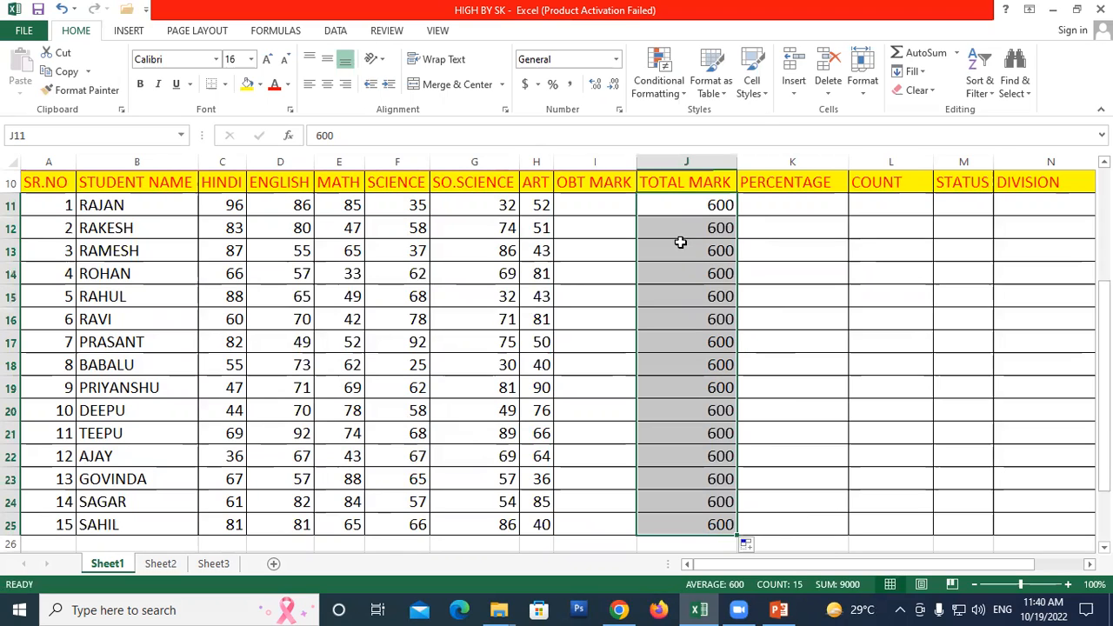
Review the first students' total marks, the subject marks in row 11 and the empty OBT MARK column.
left_click(670, 205)
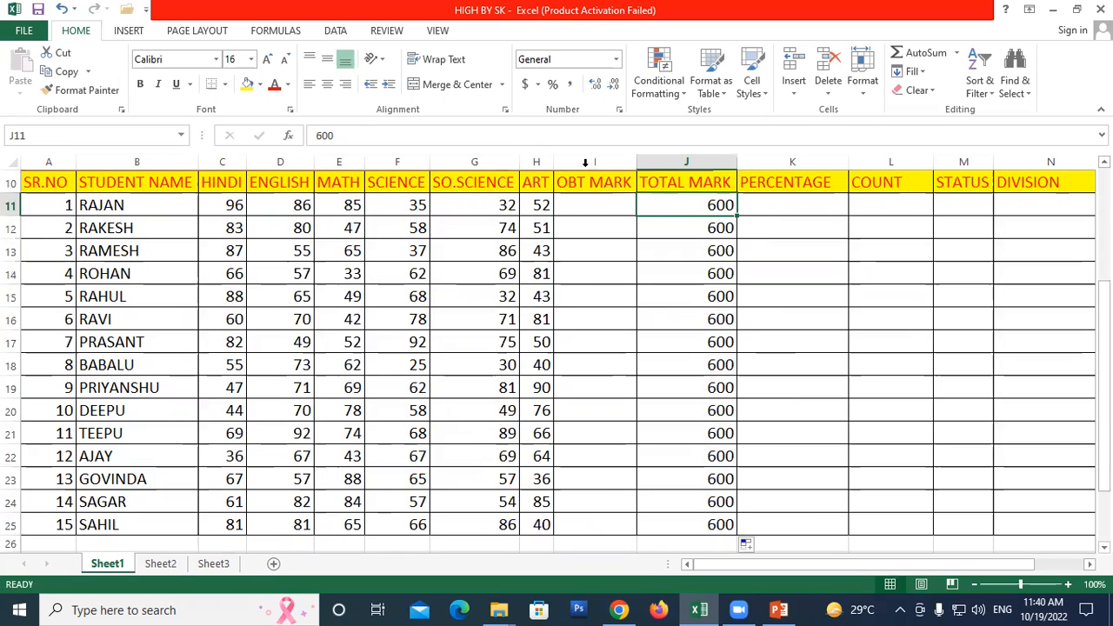
left_click(127, 205)
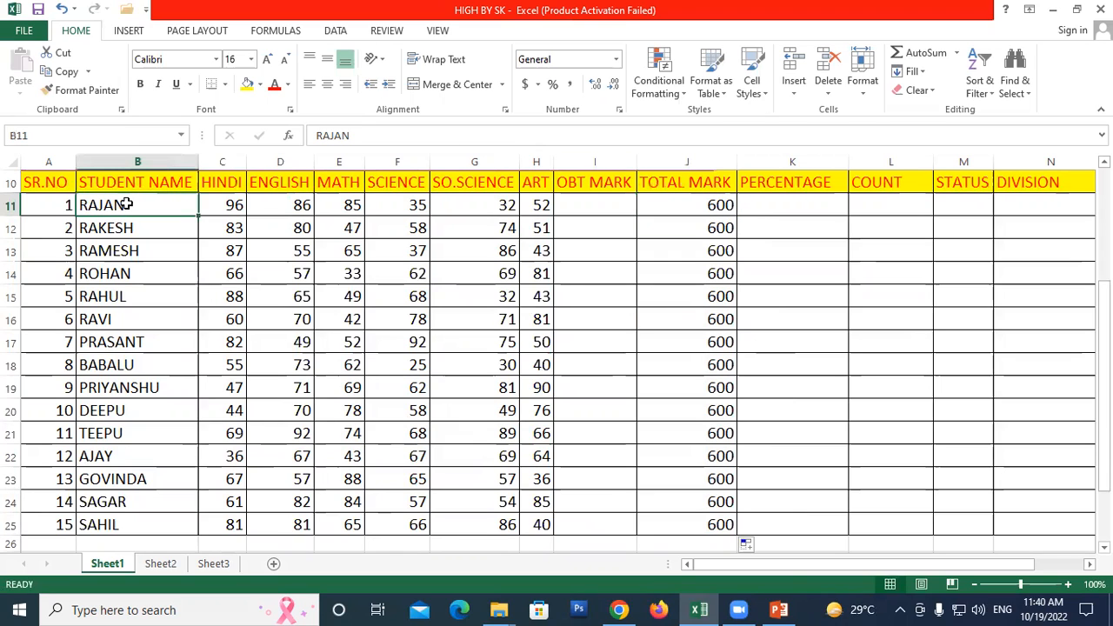
left_click(699, 228)
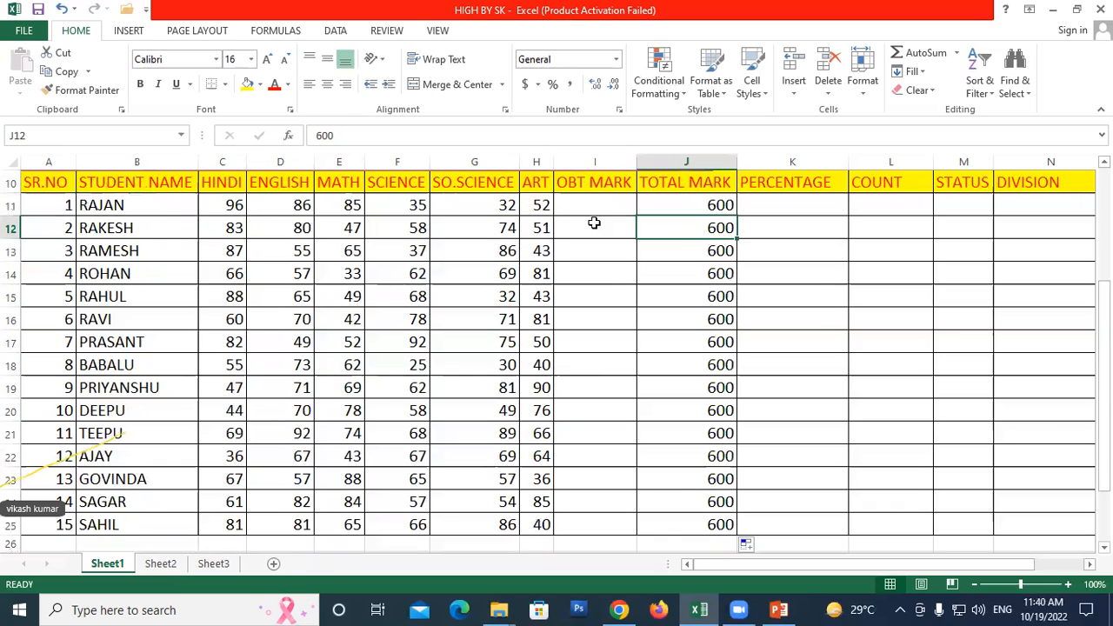
left_click(143, 228)
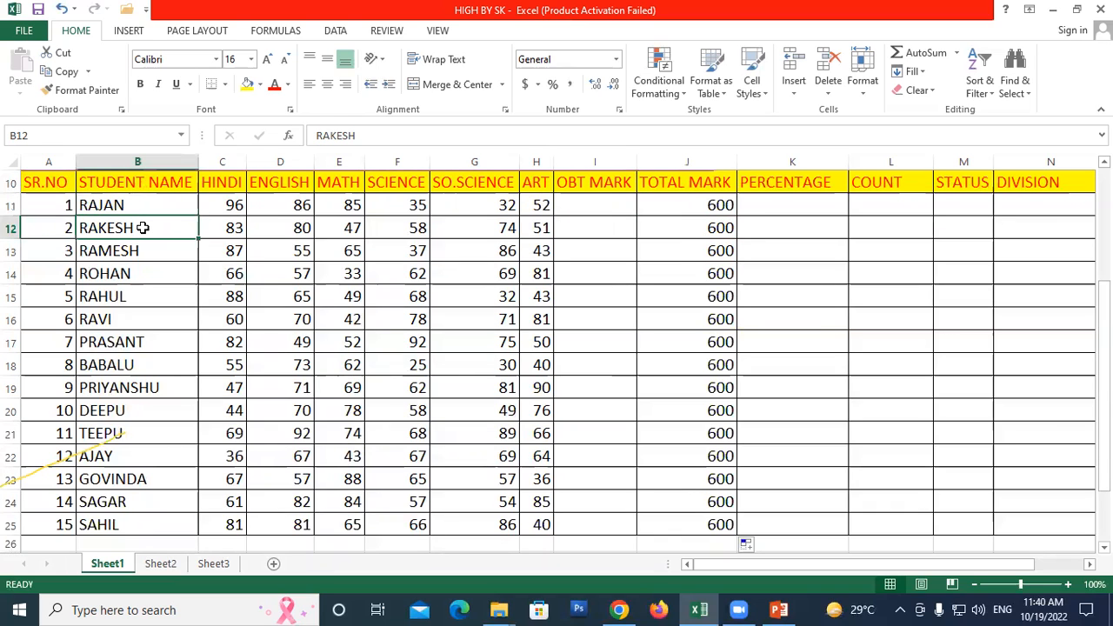
left_click(709, 250)
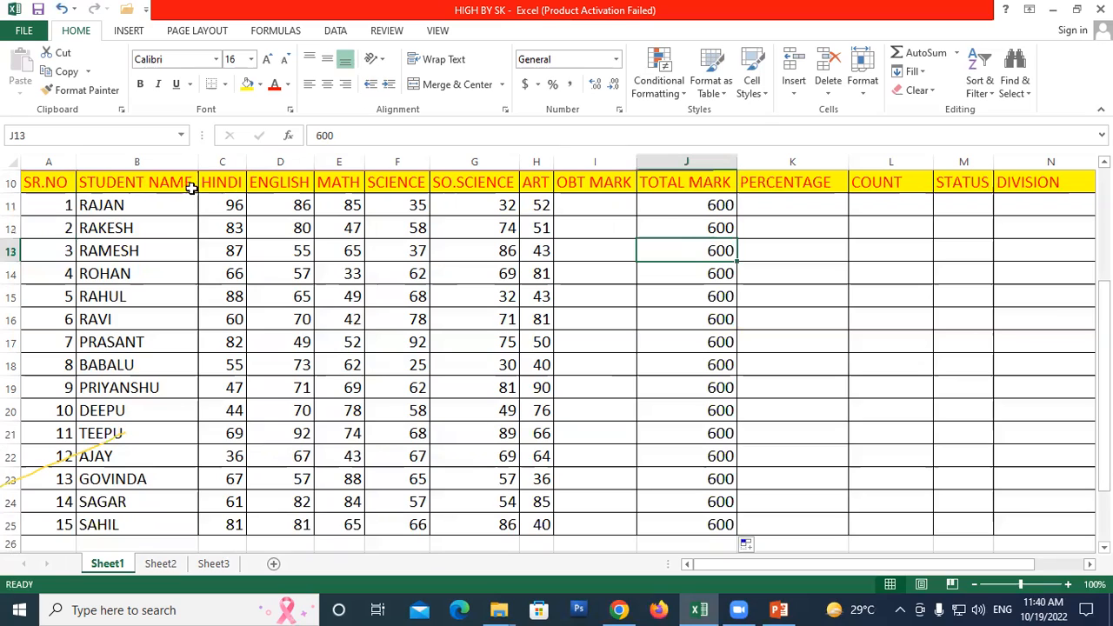
left_click(130, 250)
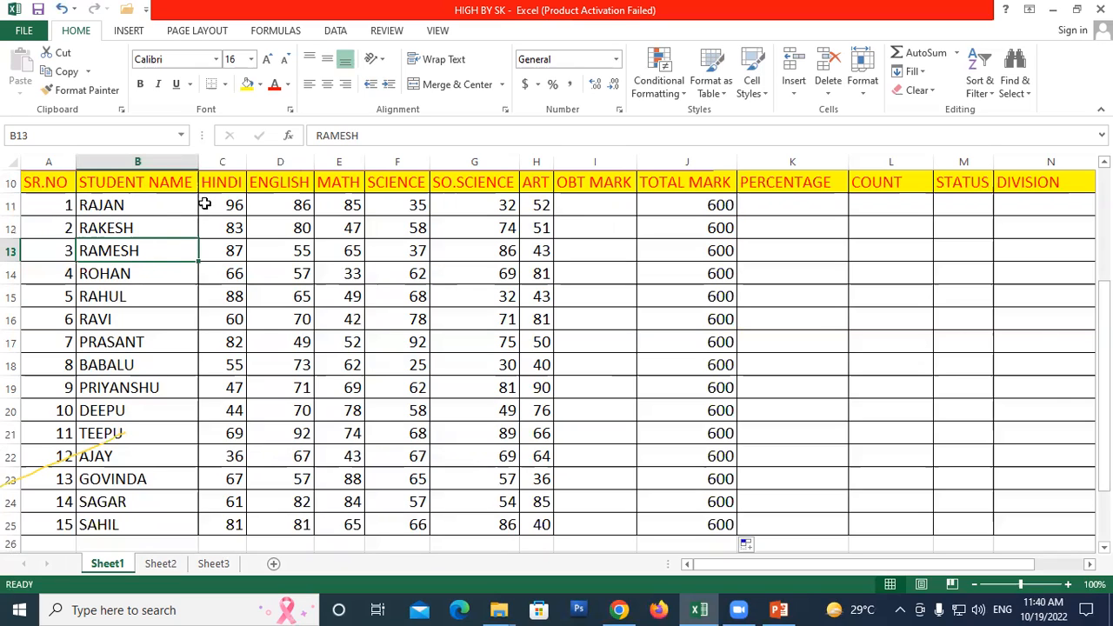
left_click_drag(211, 206, 537, 203)
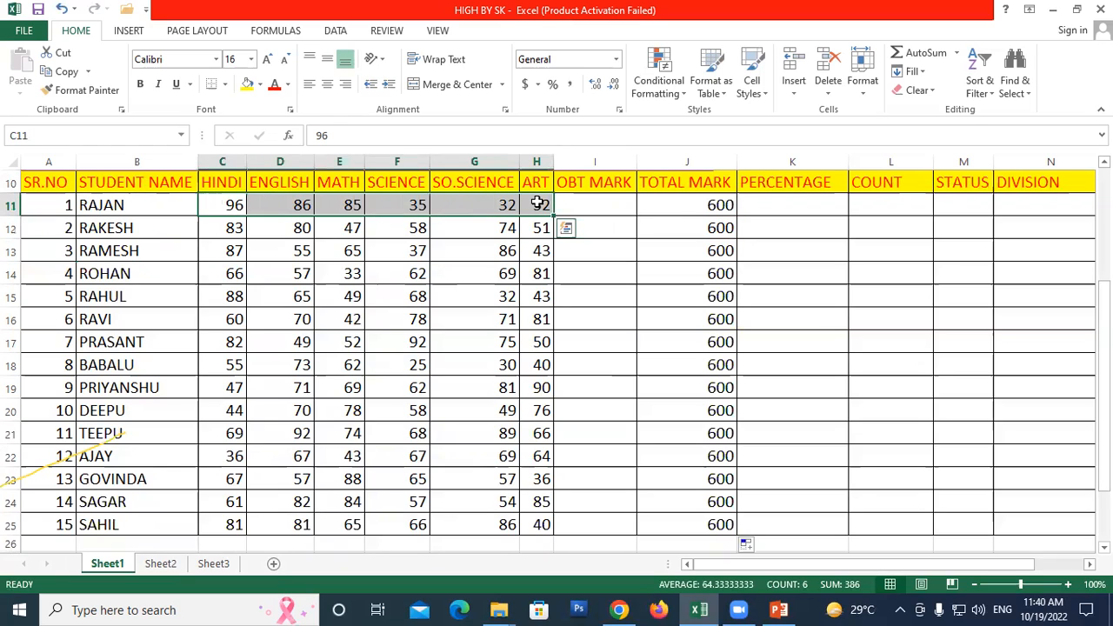
left_click_drag(605, 201, 596, 544)
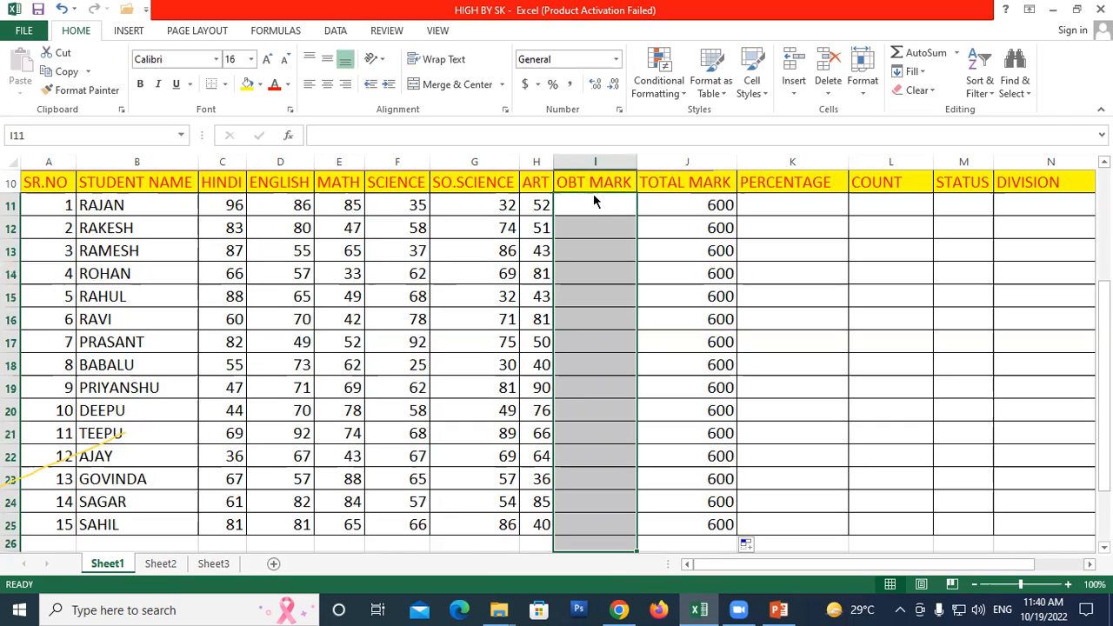
Enter =SUM(C11:H11) as the first student's OBT MARK in I11 and fill it down to I25.
left_click(598, 202)
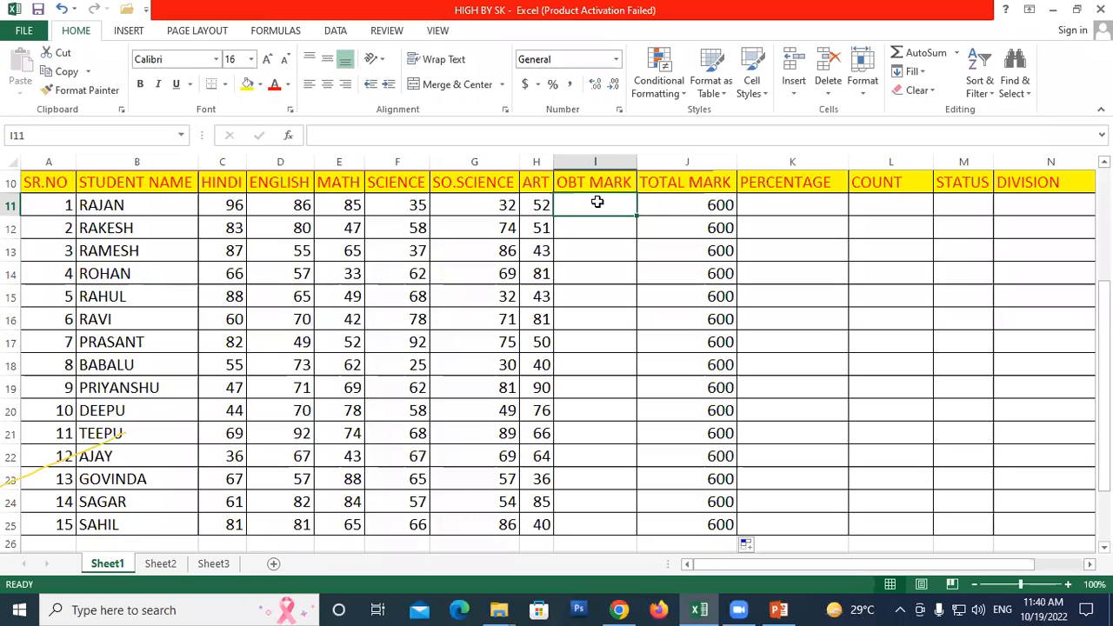
type("=sum")
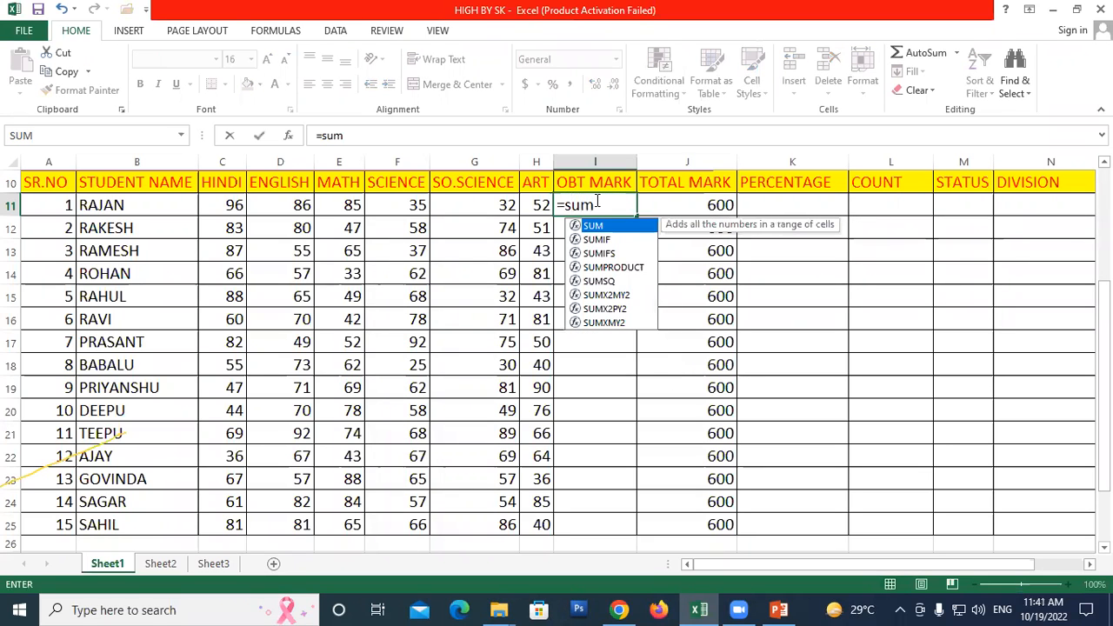
type("(")
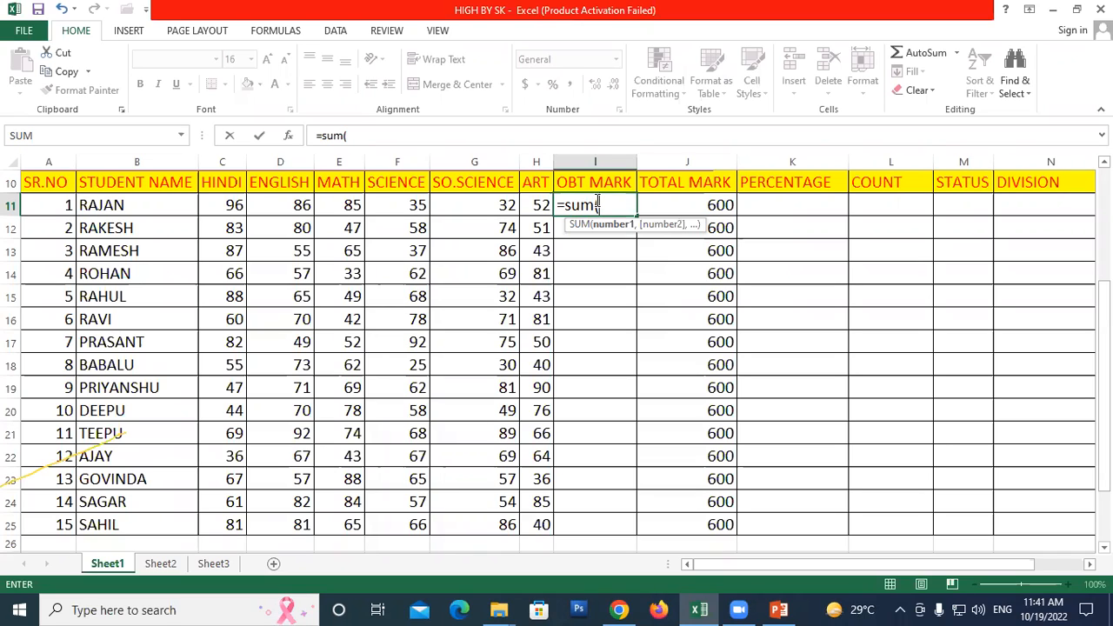
left_click(224, 204)
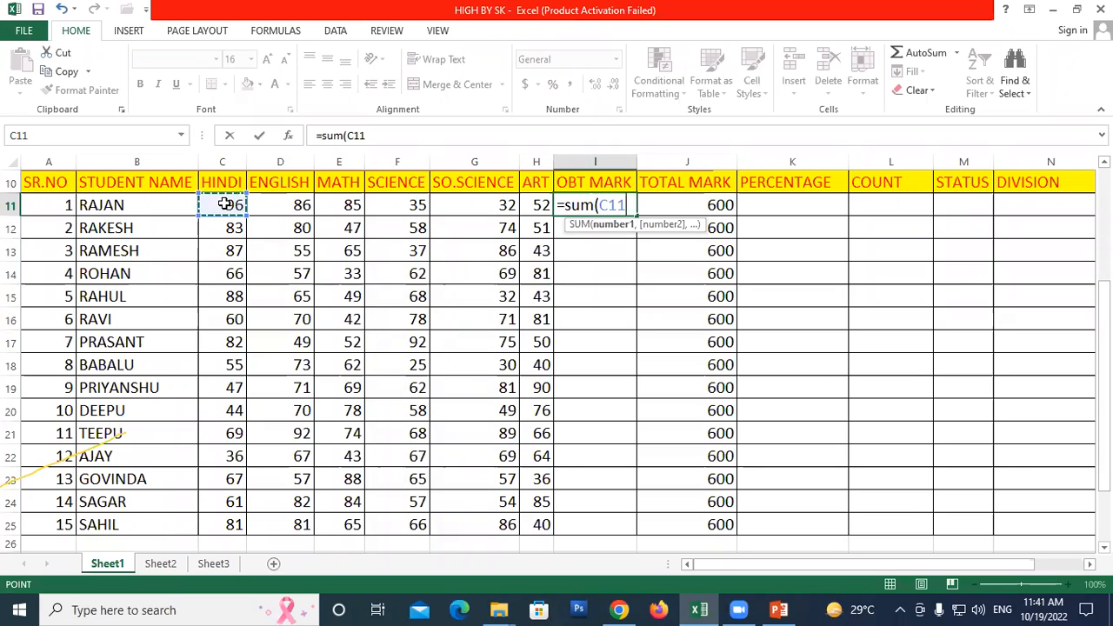
left_click_drag(224, 205, 525, 198)
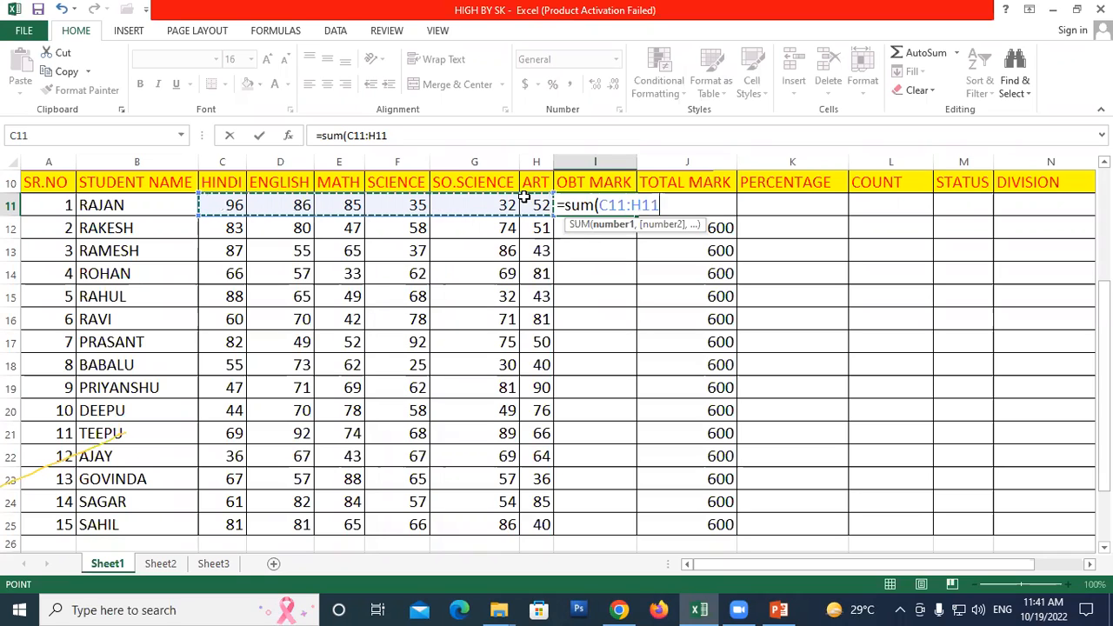
type(")")
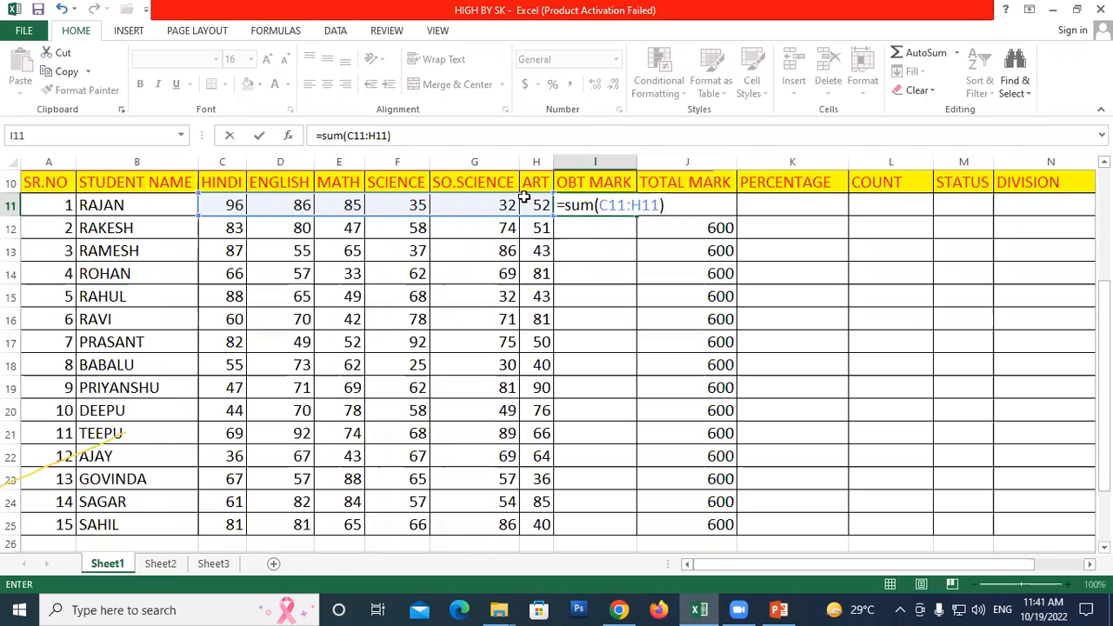
key("Return")
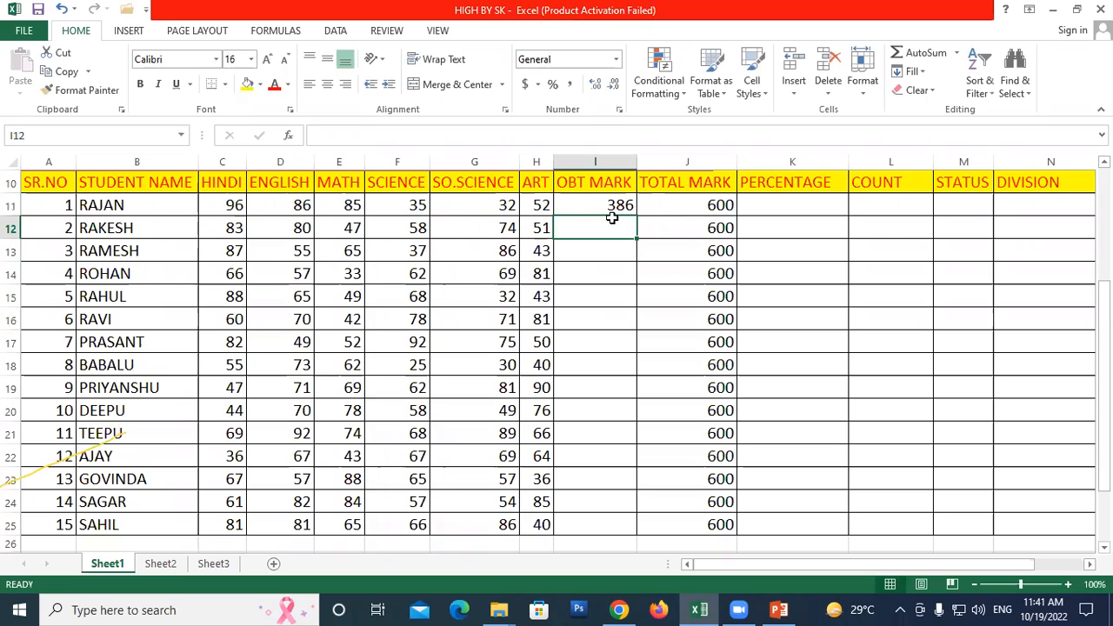
left_click(590, 201)
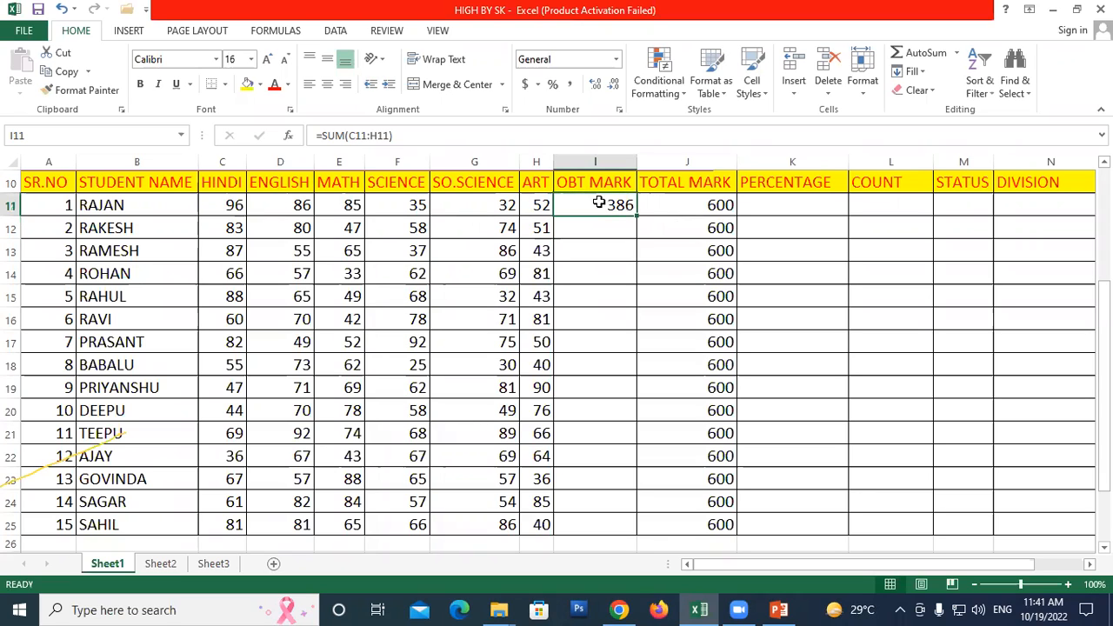
left_click_drag(635, 213, 648, 541)
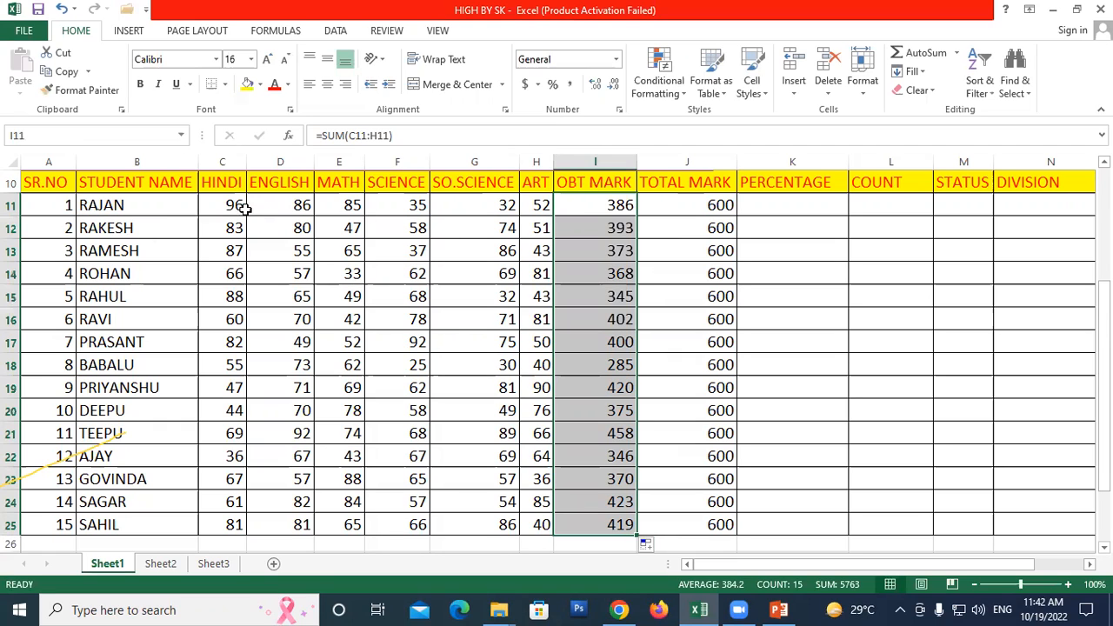
Check the first three students' OBT MARK formulas against their subject marks and look over the TOTAL MARK column.
left_click_drag(229, 206, 546, 208)
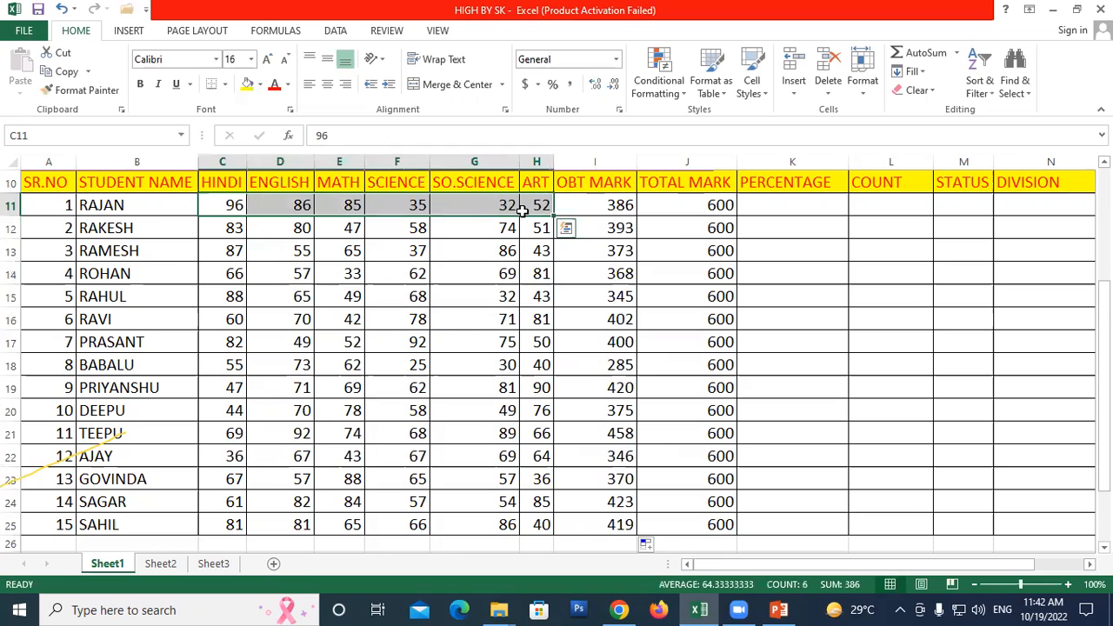
left_click(602, 206)
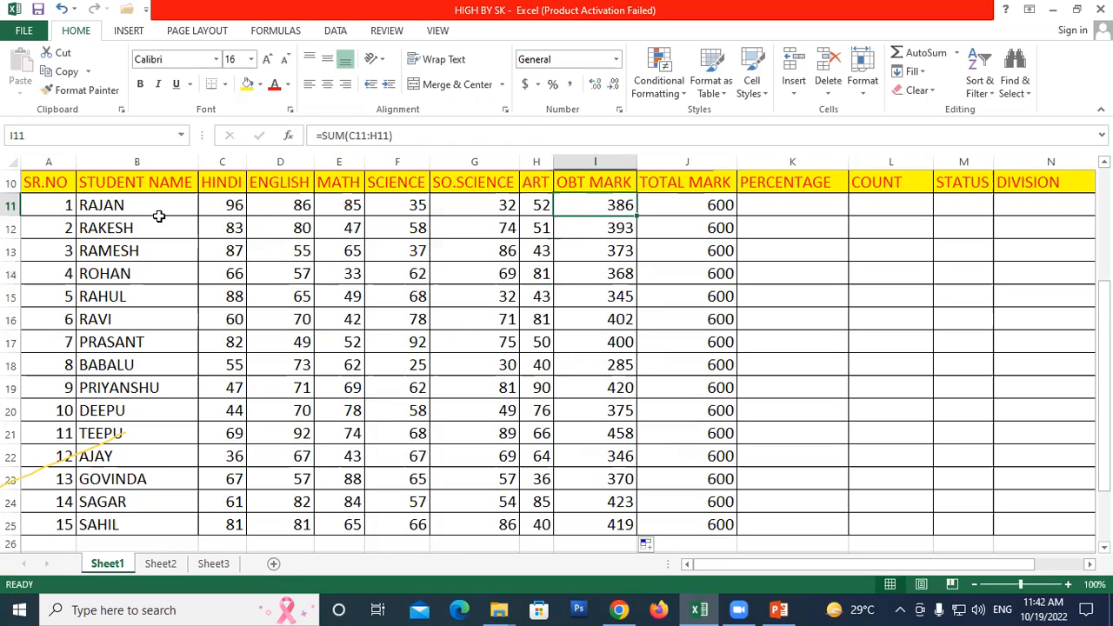
left_click(589, 228)
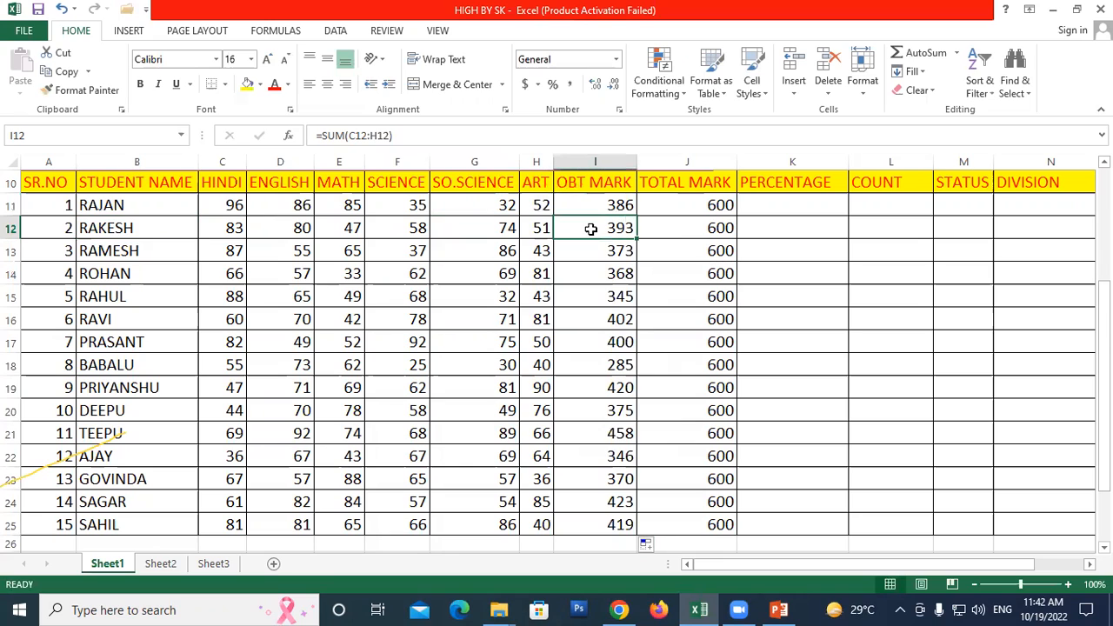
left_click(172, 251)
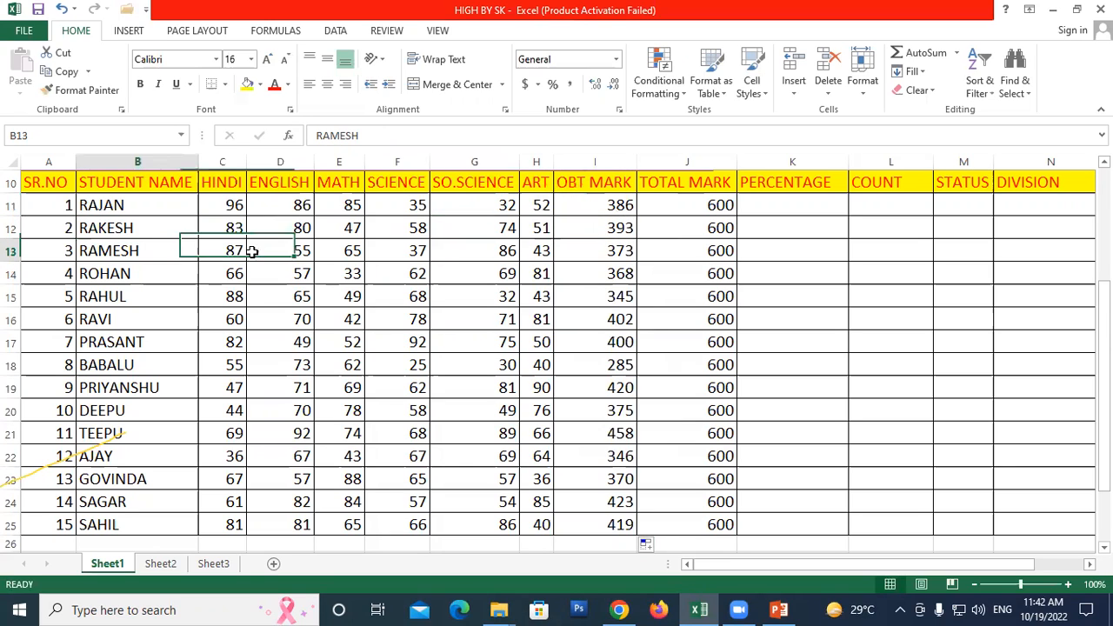
left_click(624, 254)
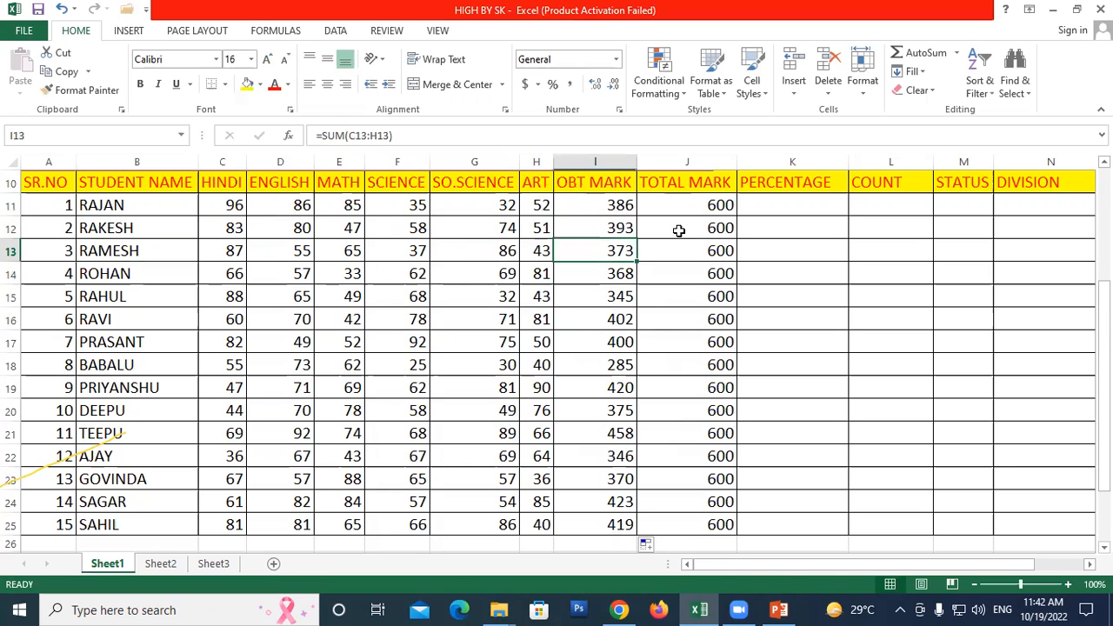
left_click_drag(685, 209, 686, 320)
left_click_drag(667, 411, 681, 522)
Clear the OBT MARK cells I11:I25 and enter =C11+D11+E11+F11+G11+H11 in I11.
left_click_drag(589, 205, 588, 516)
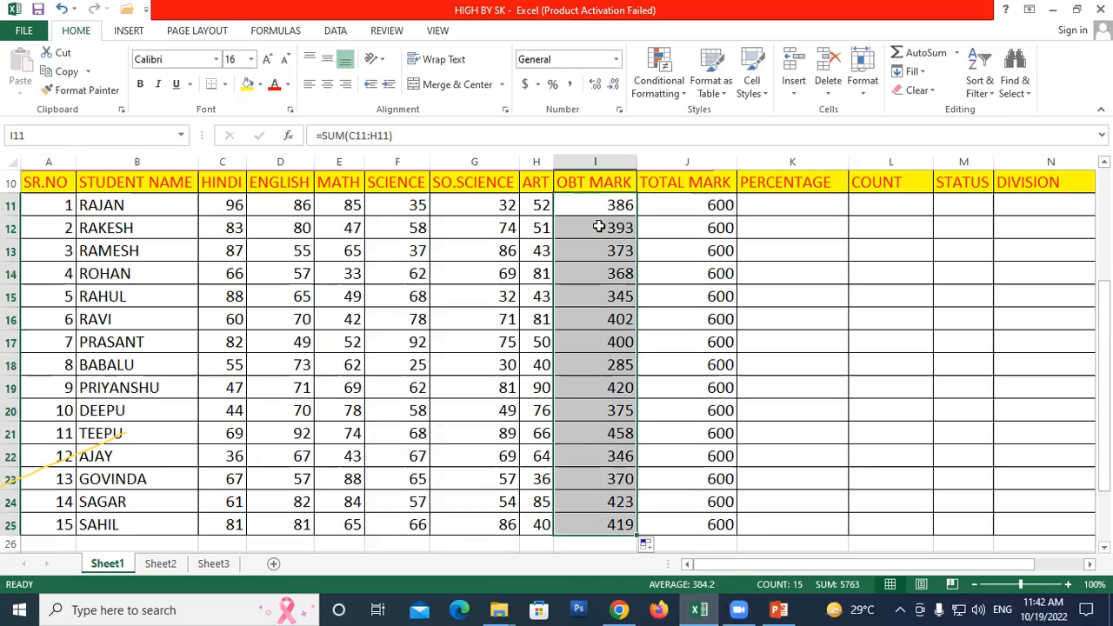
key("Delete")
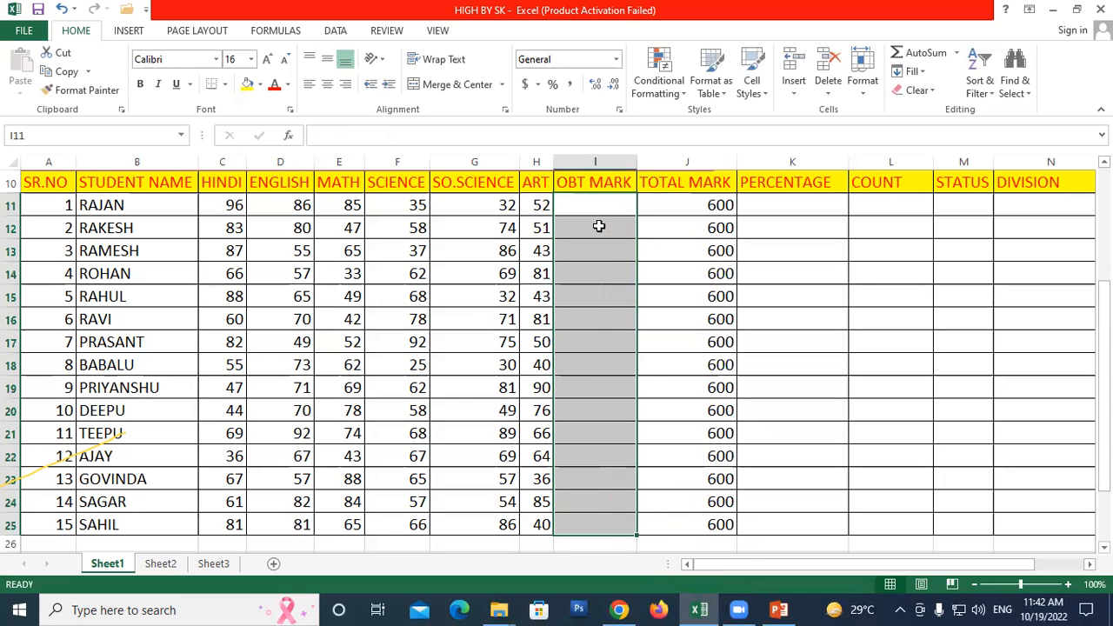
left_click(596, 206)
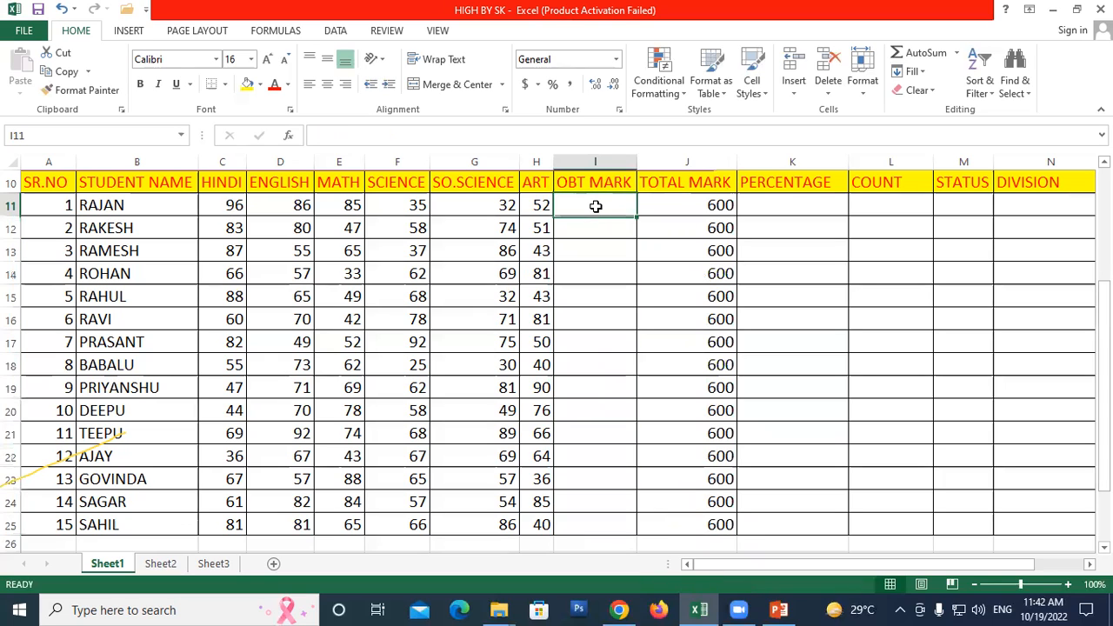
type("=")
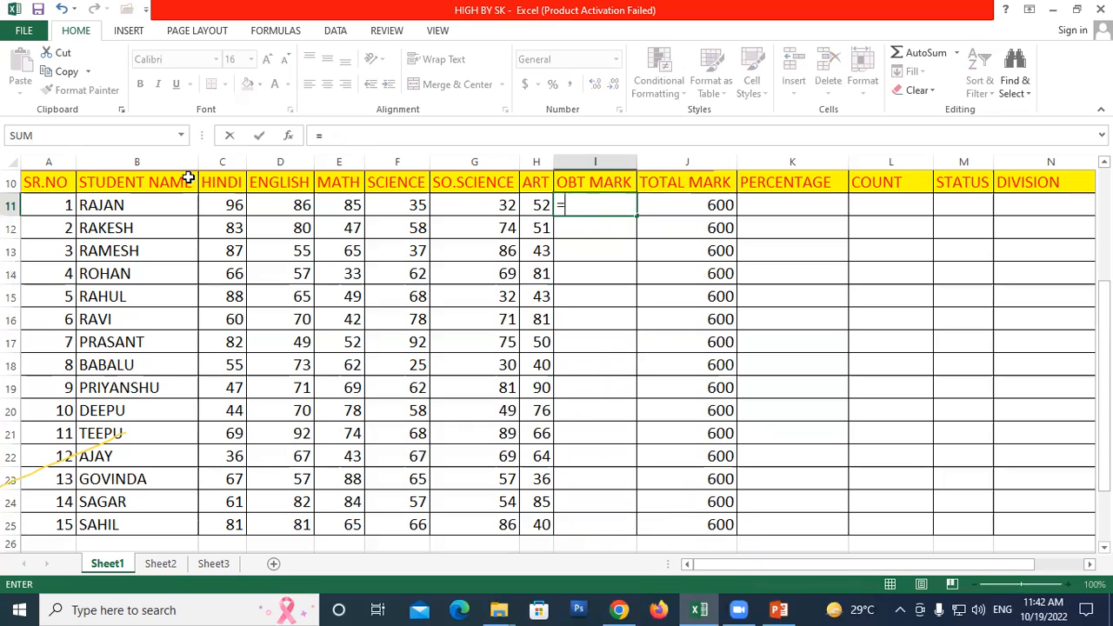
left_click(212, 200)
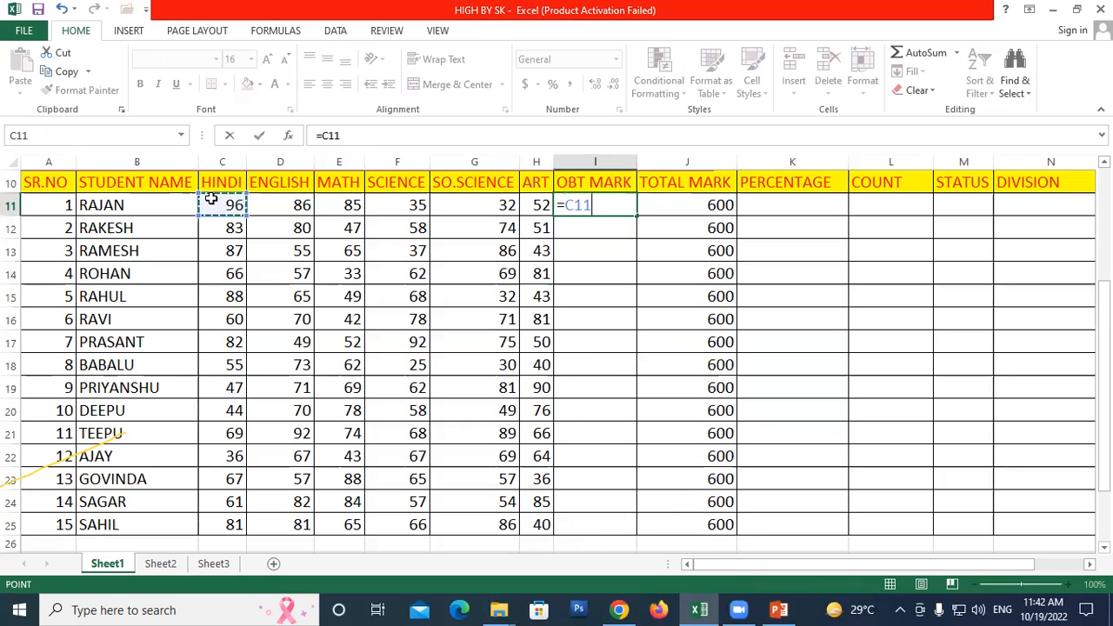
type("+")
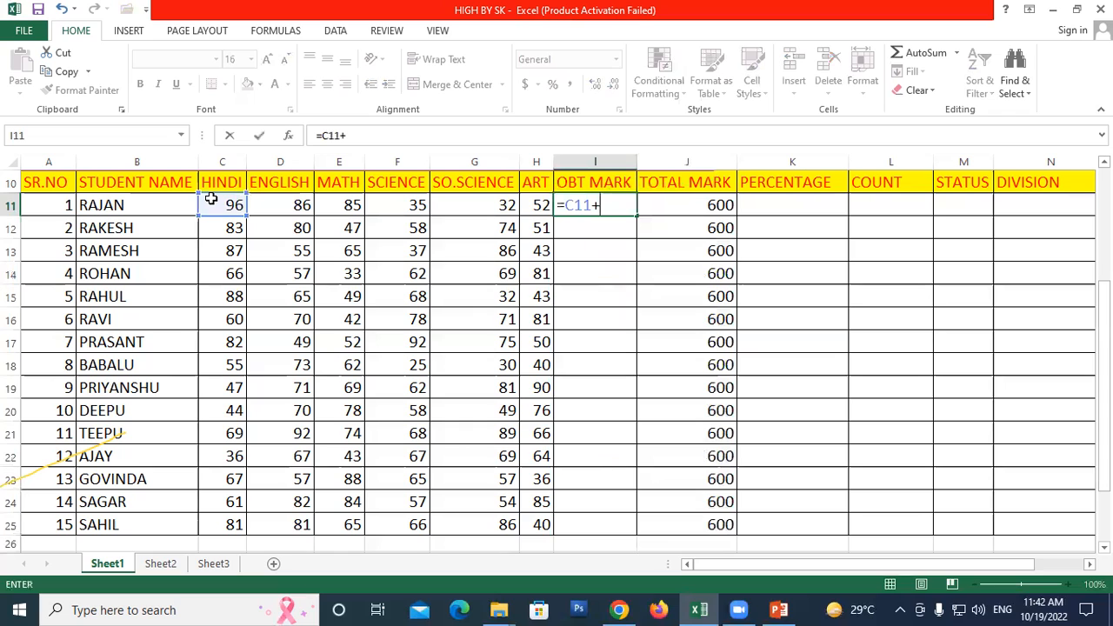
left_click(277, 201)
type("+")
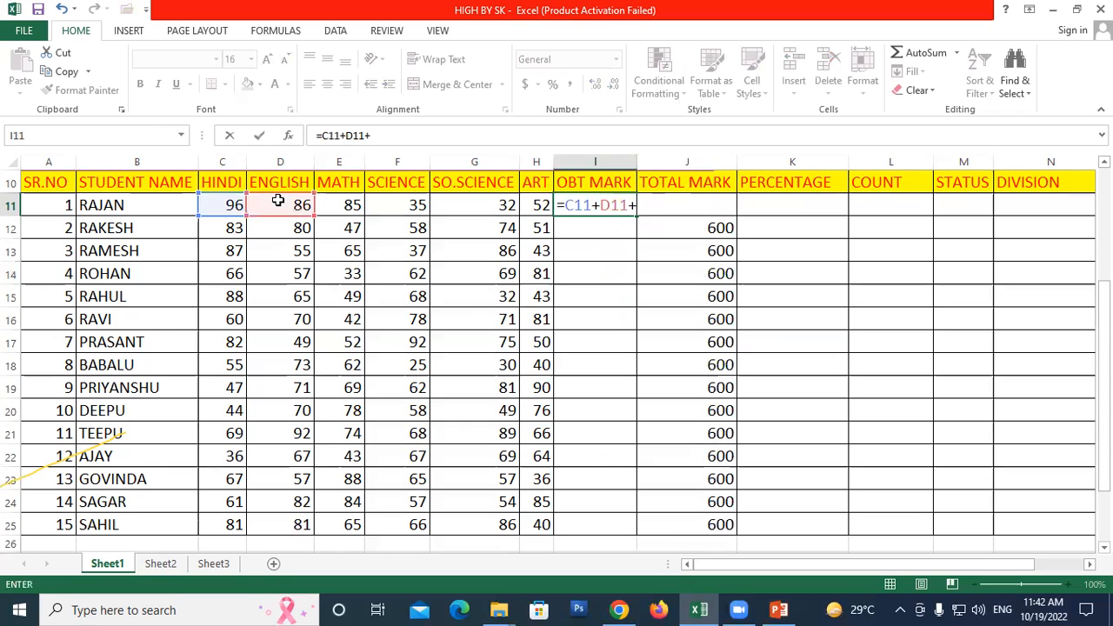
left_click(333, 203)
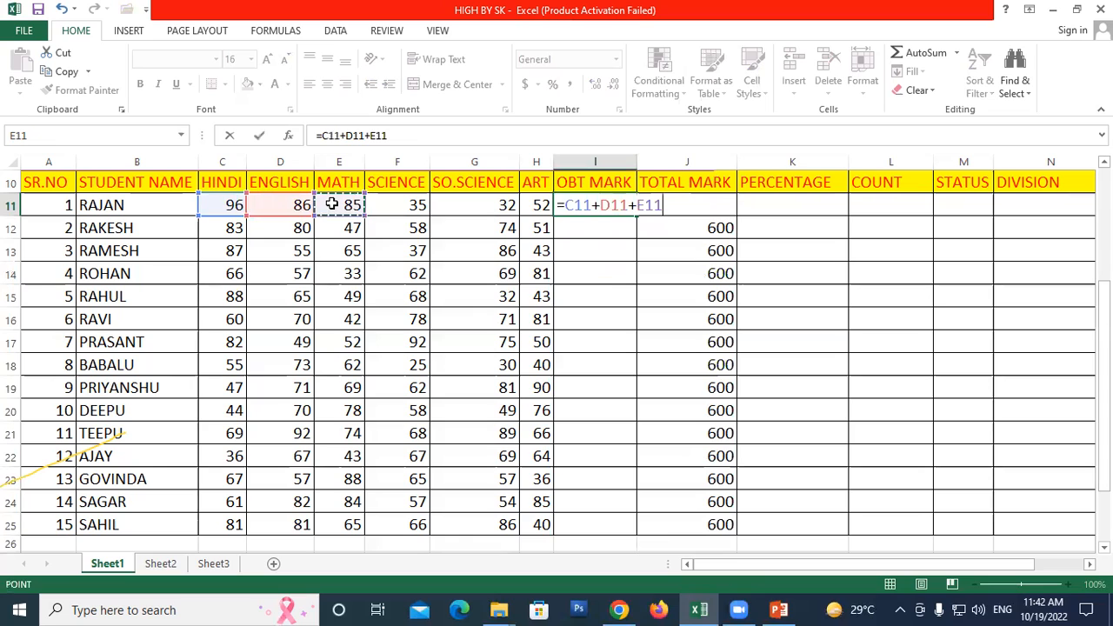
type("+")
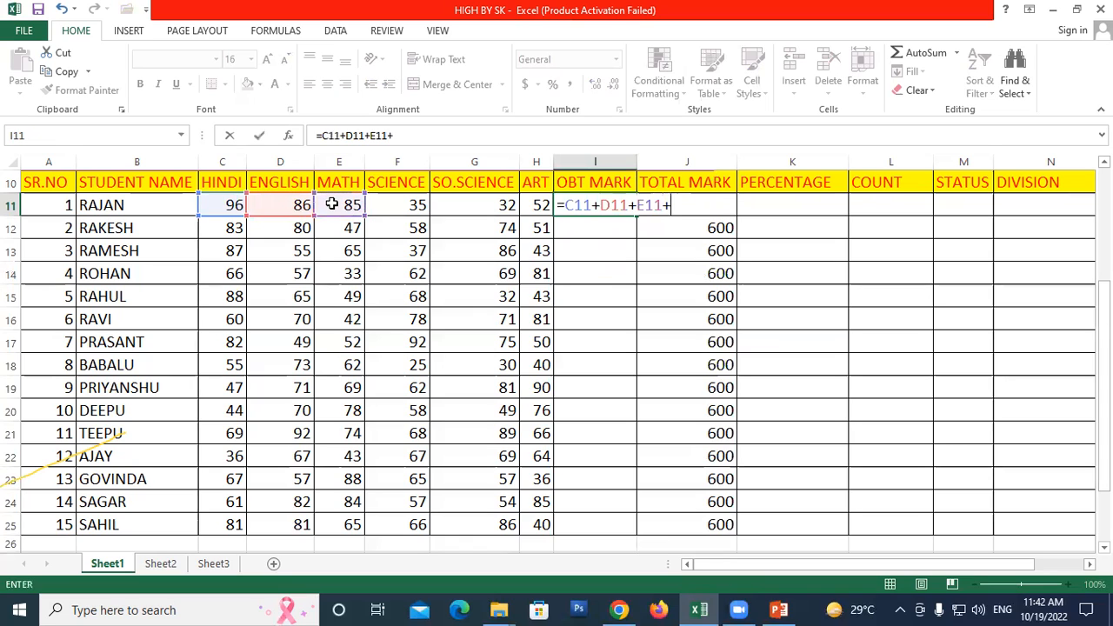
left_click(396, 202)
type("+")
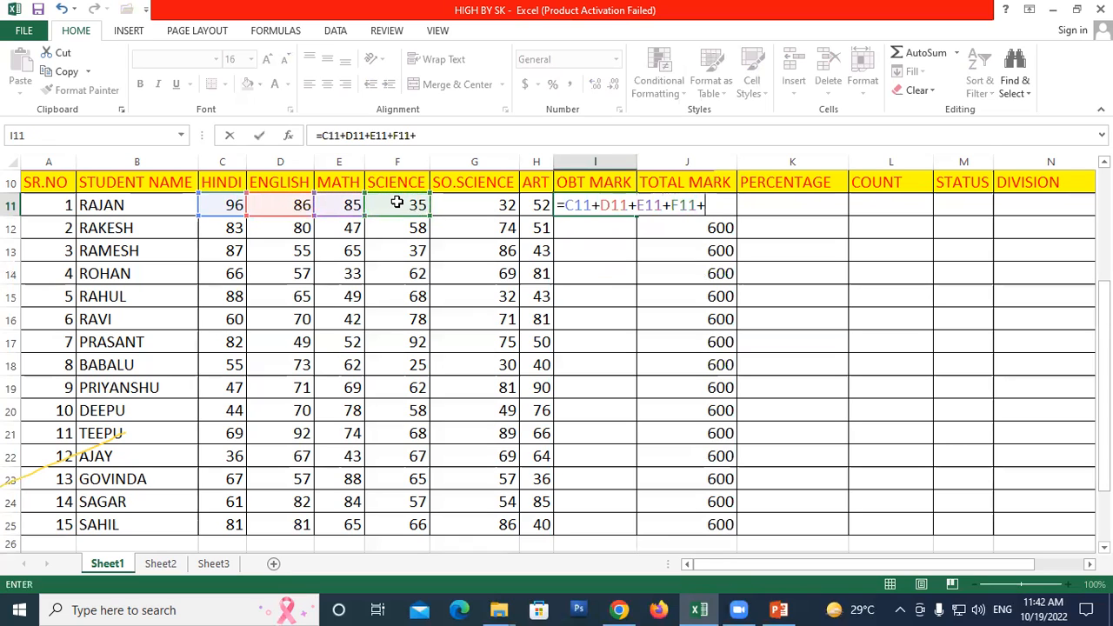
left_click(470, 205)
type("+")
left_click(533, 202)
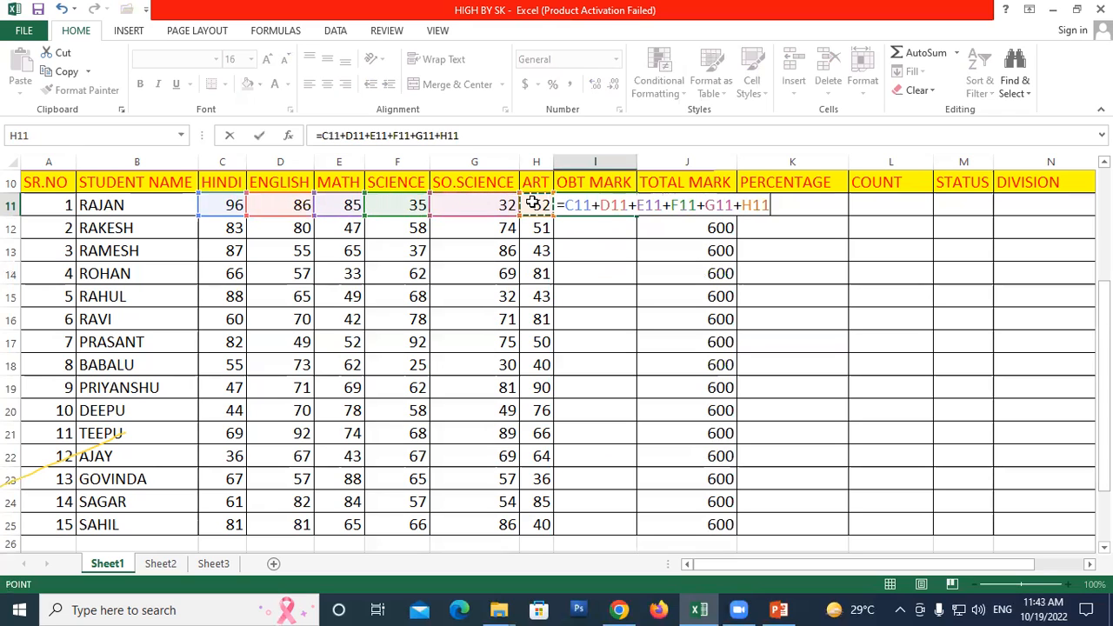
key("Return")
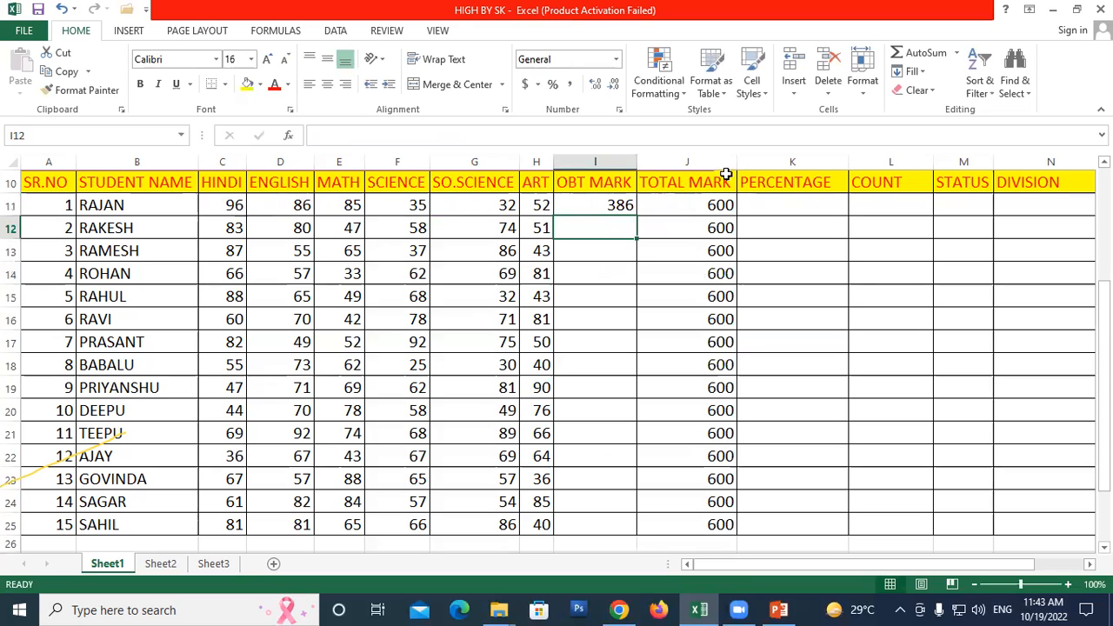
Fill the addition formula from I11 down to I25 and look over the OBT MARK column.
left_click(619, 203)
left_click_drag(641, 214, 653, 512)
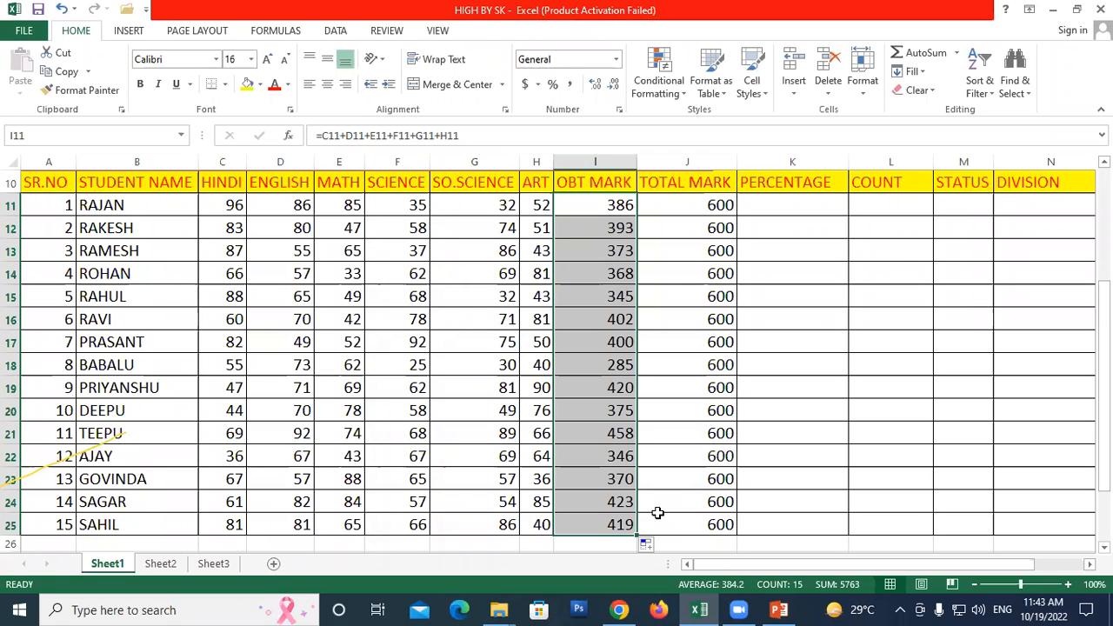
left_click(662, 338)
left_click_drag(594, 205, 571, 524)
Replace the first student's OBT MARK formula in I11 with =C11+E11+F11, adding only HINDI, MATH and SCIENCE.
left_click(588, 210)
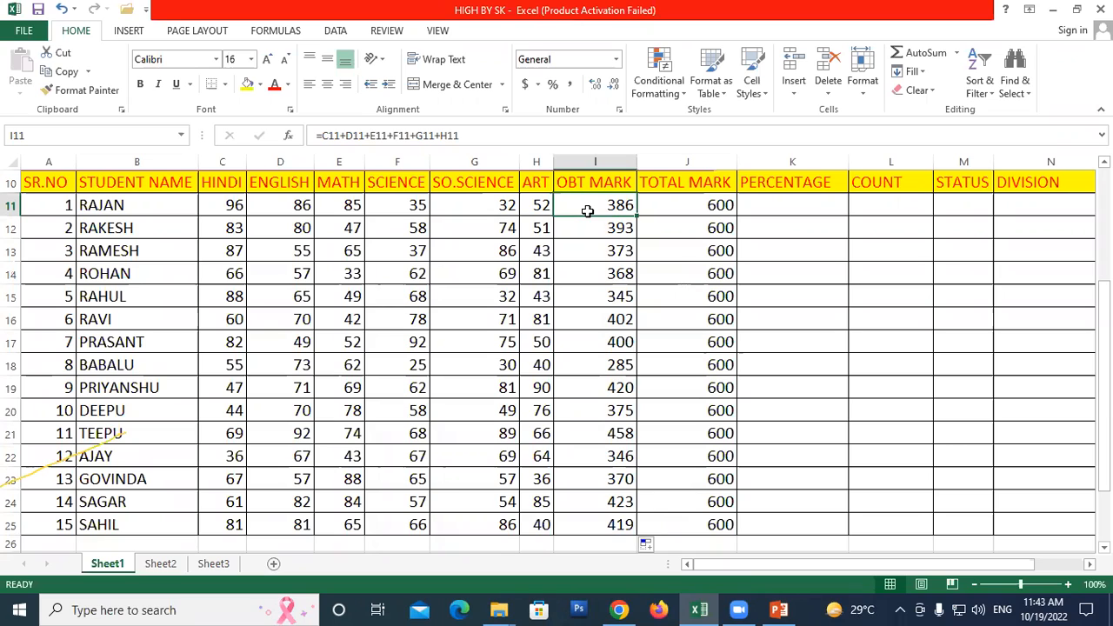
type("=")
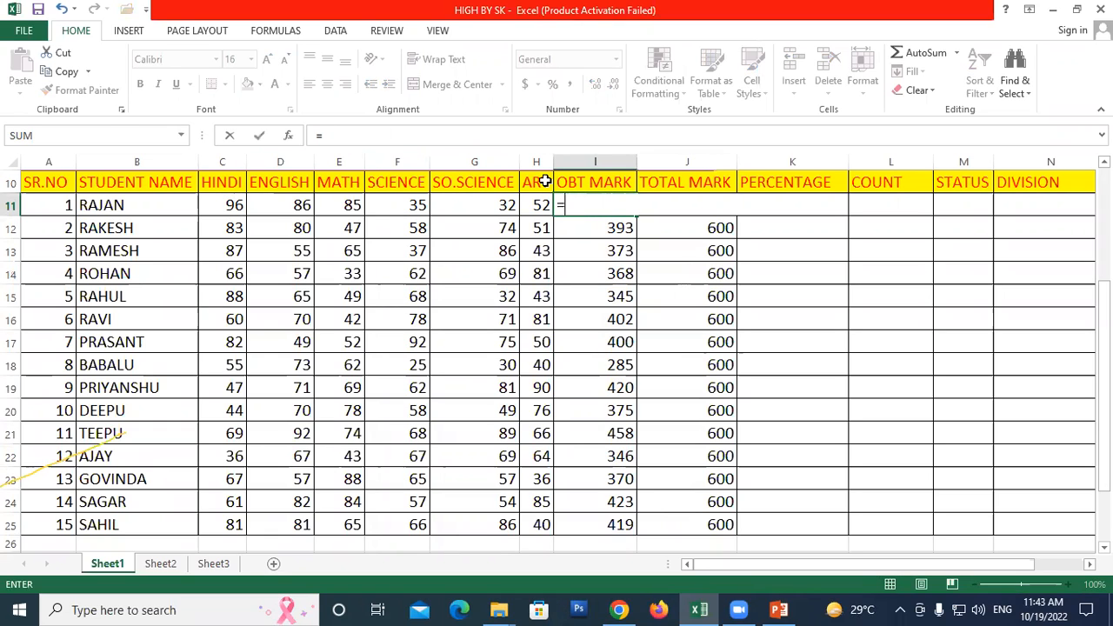
left_click(227, 204)
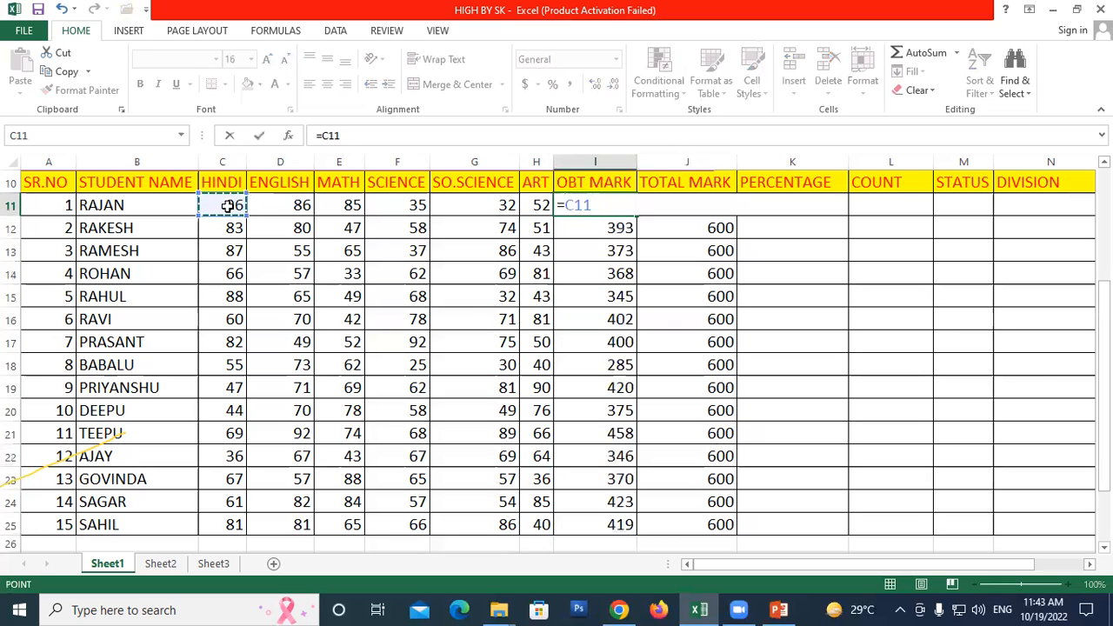
type("+")
left_click(332, 205)
type("+")
left_click(394, 202)
key("Return")
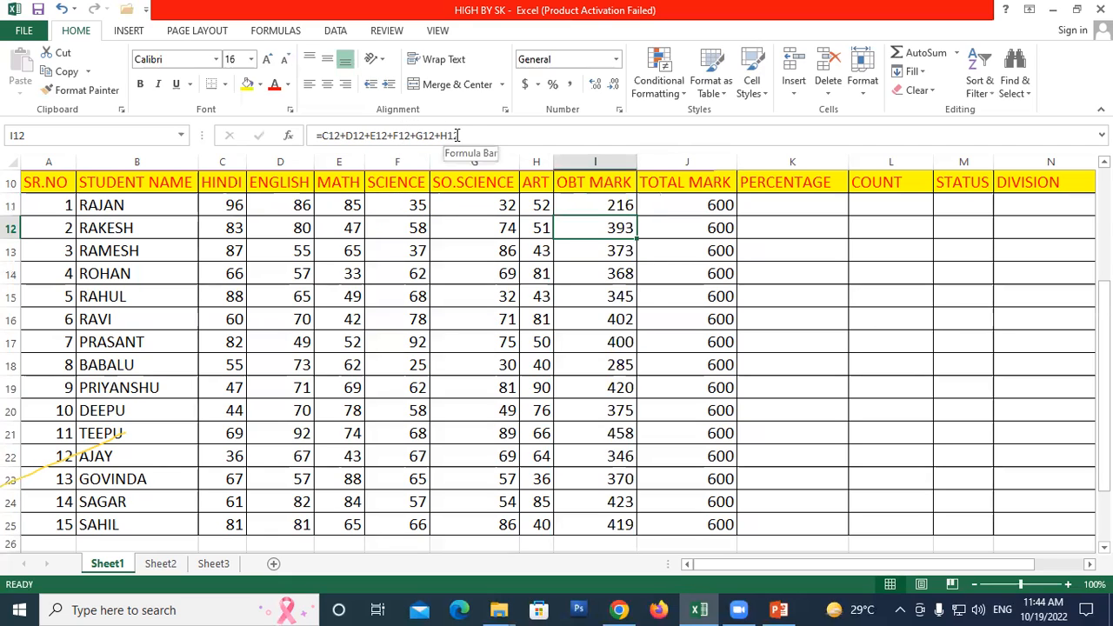
Clear all the OBT MARK formulas in I11:I25.
left_click(606, 405)
left_click(584, 206)
left_click_drag(582, 215, 595, 532)
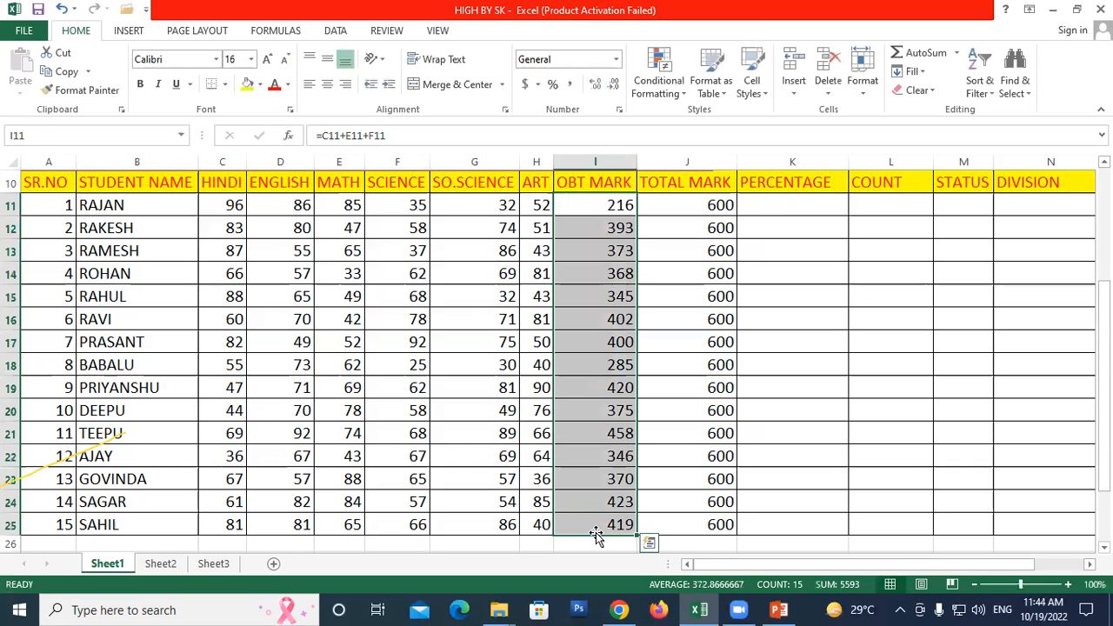
key("Delete")
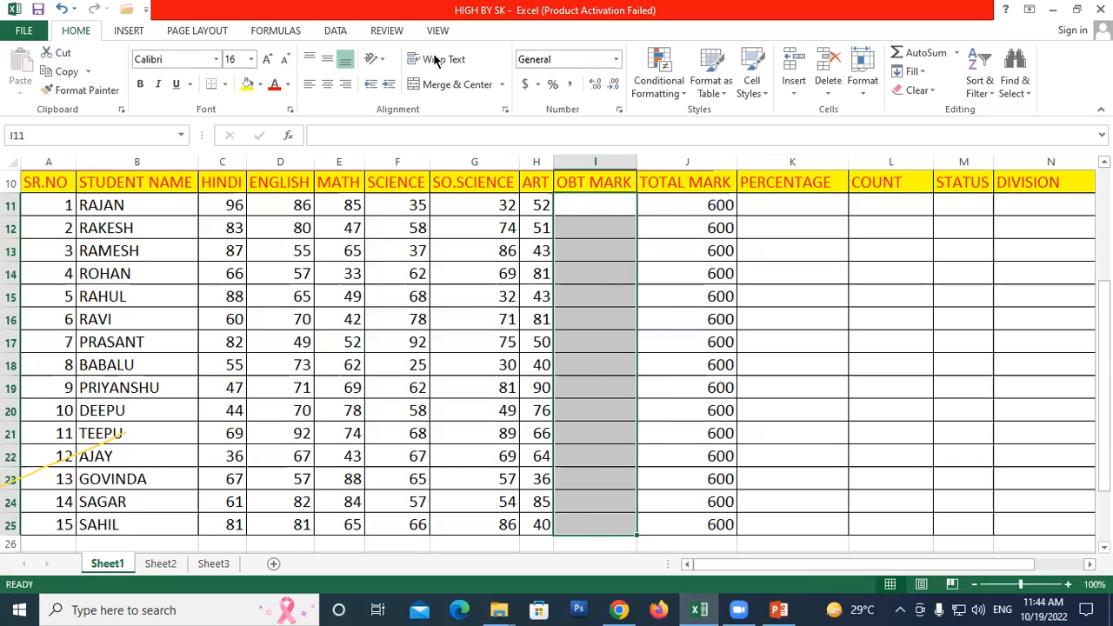
Enter =SUM(C11:H11) in the first student's OBT MARK cell I11 and fill it down to I25.
left_click(596, 200)
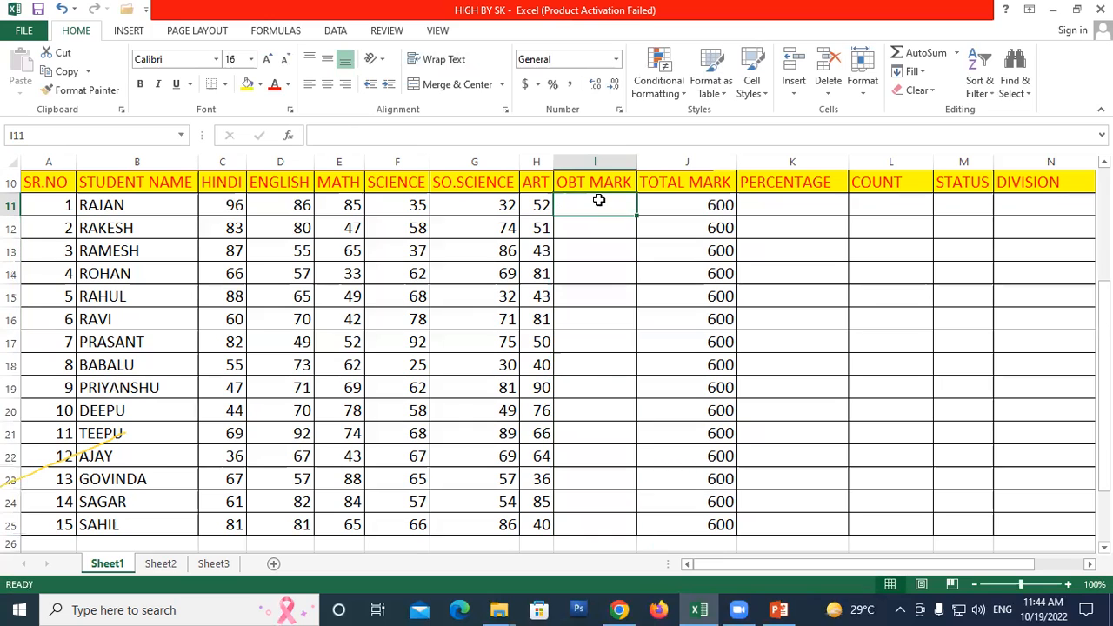
type("=")
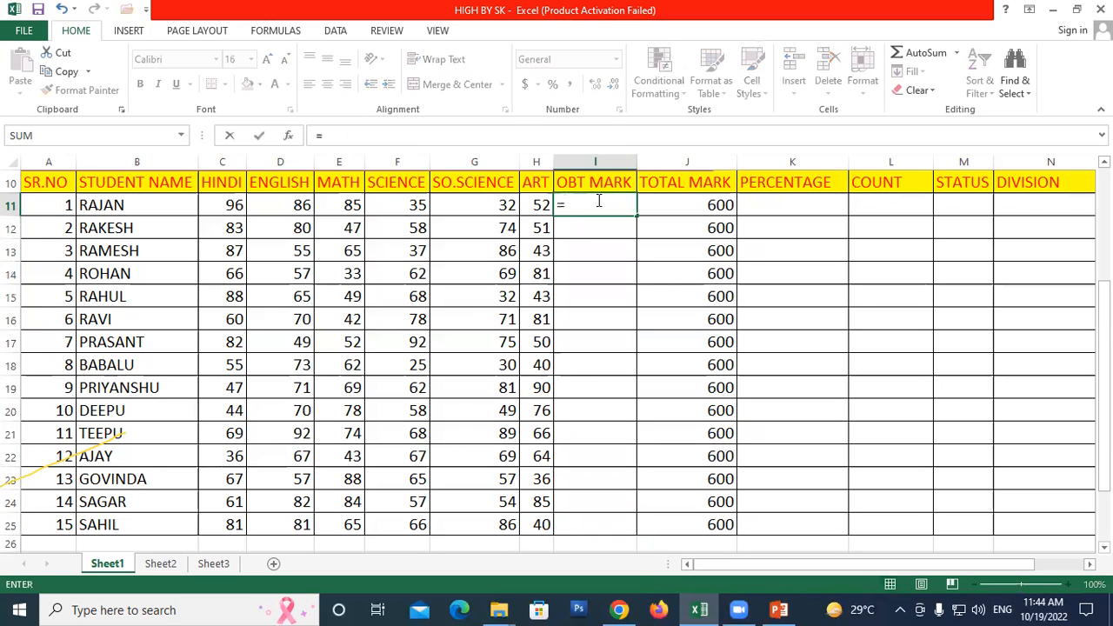
type("sum")
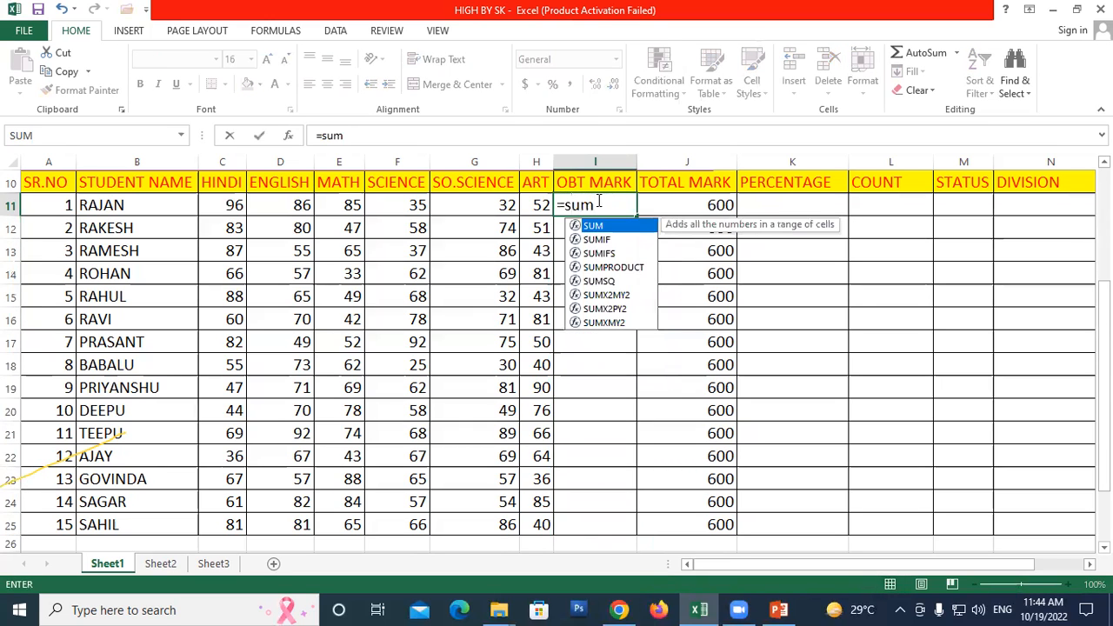
type("(")
left_click_drag(209, 206, 529, 201)
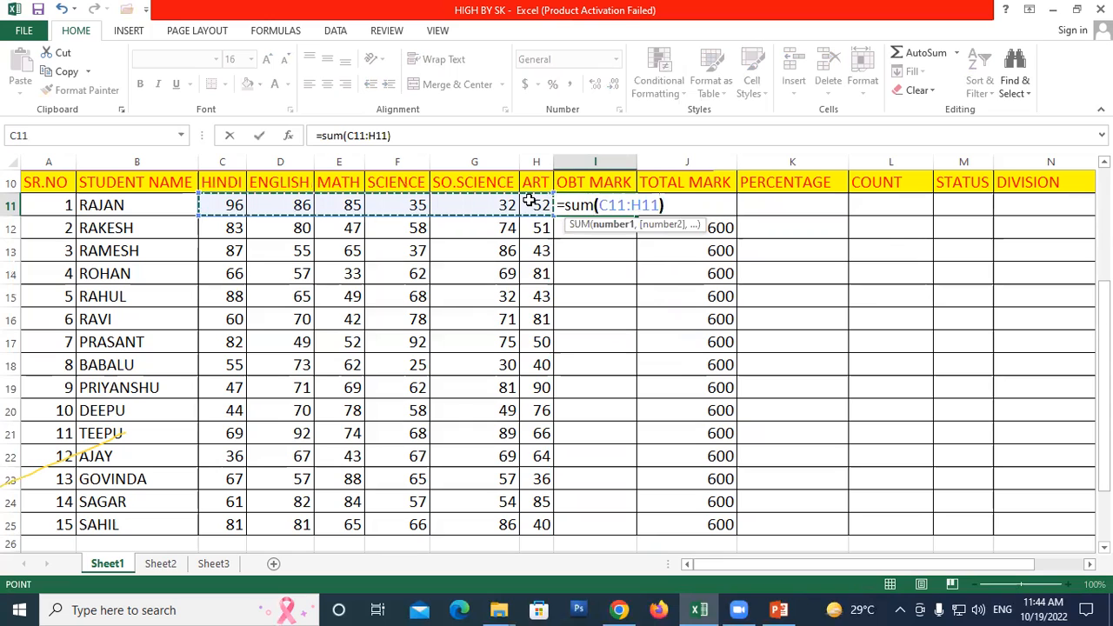
type(")")
key("Return")
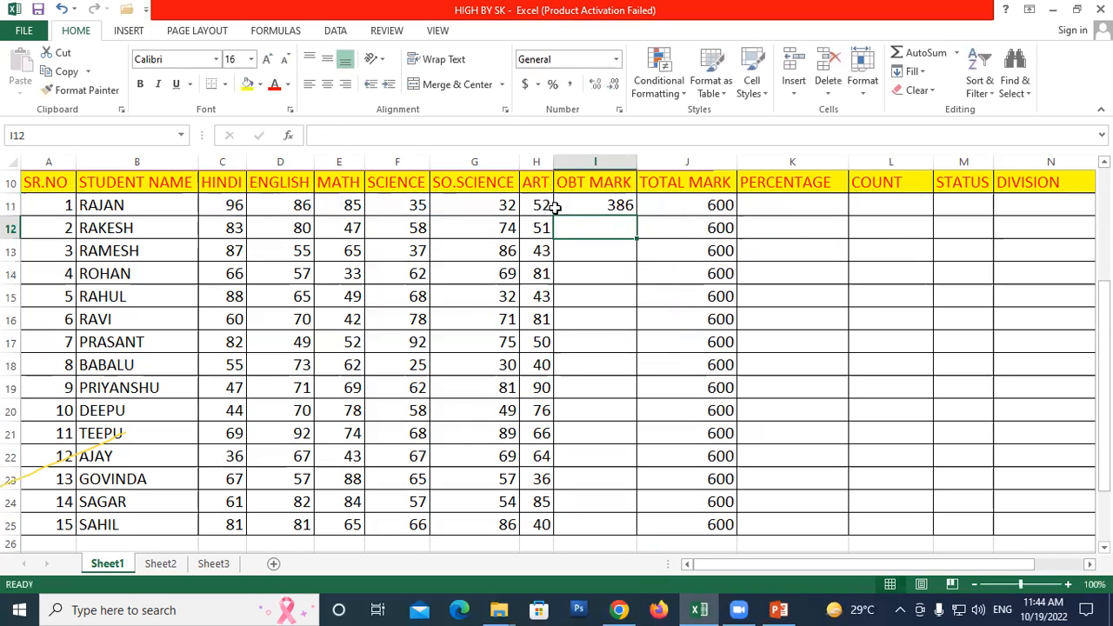
left_click(614, 206)
left_click_drag(637, 216, 667, 533)
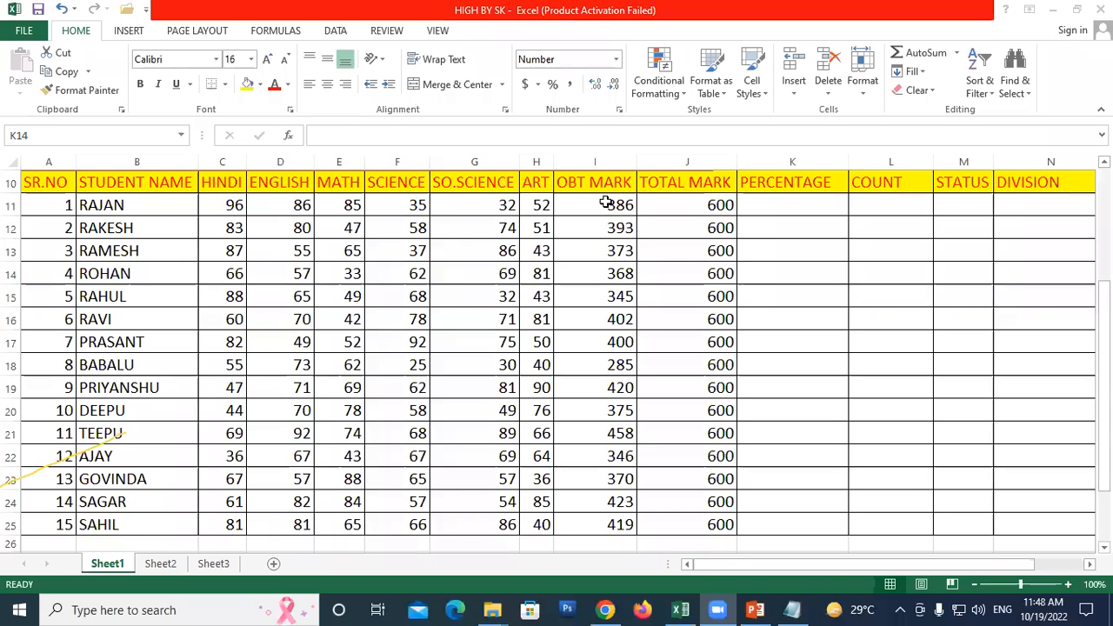
Clear the SUM formulas from the OBT MARK cells I11:I25.
left_click_drag(600, 200, 571, 520)
left_click(571, 521)
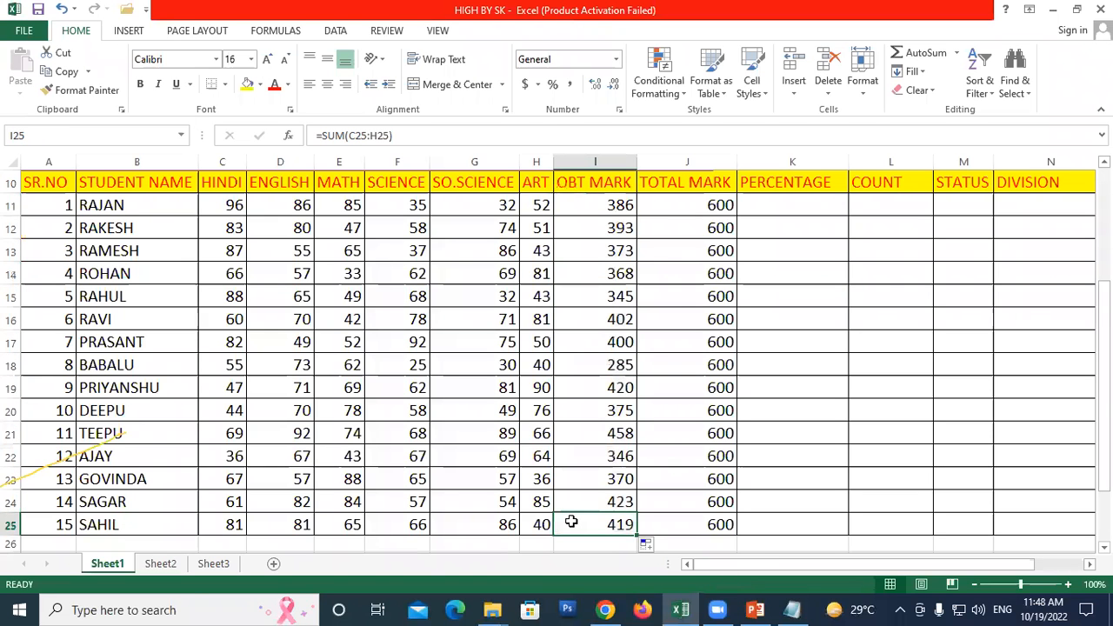
key("Delete")
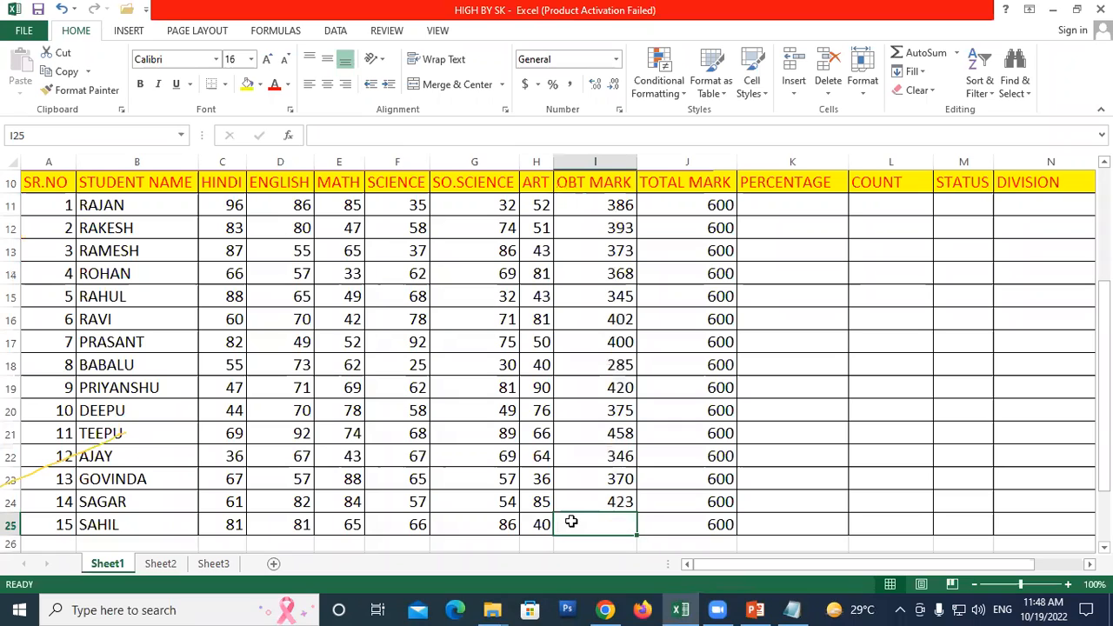
left_click(600, 365)
left_click_drag(590, 209, 613, 505)
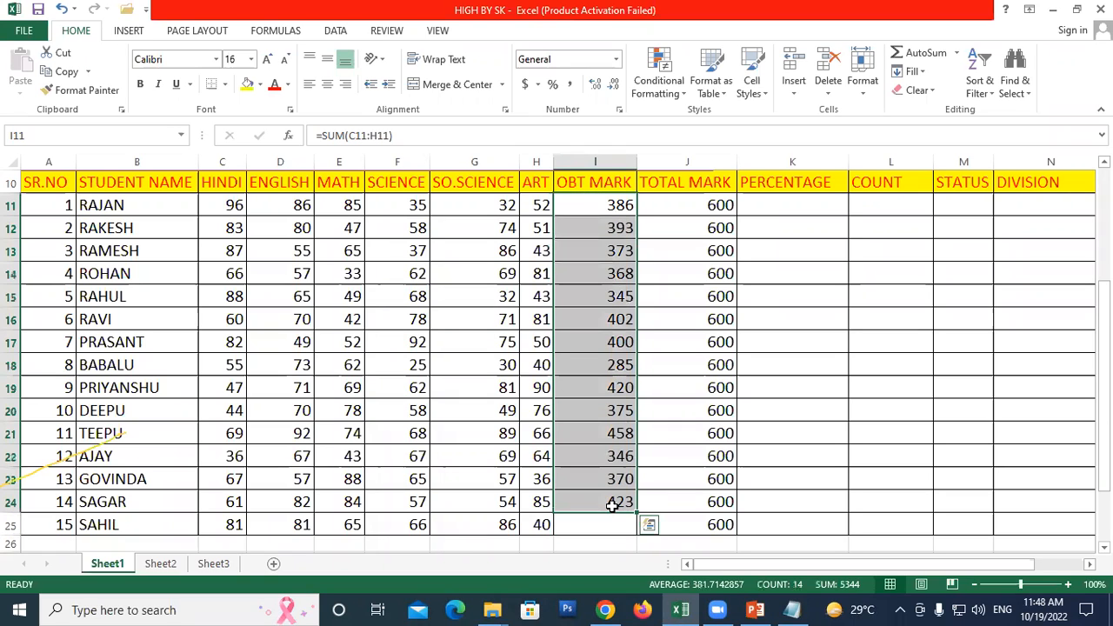
key("Delete")
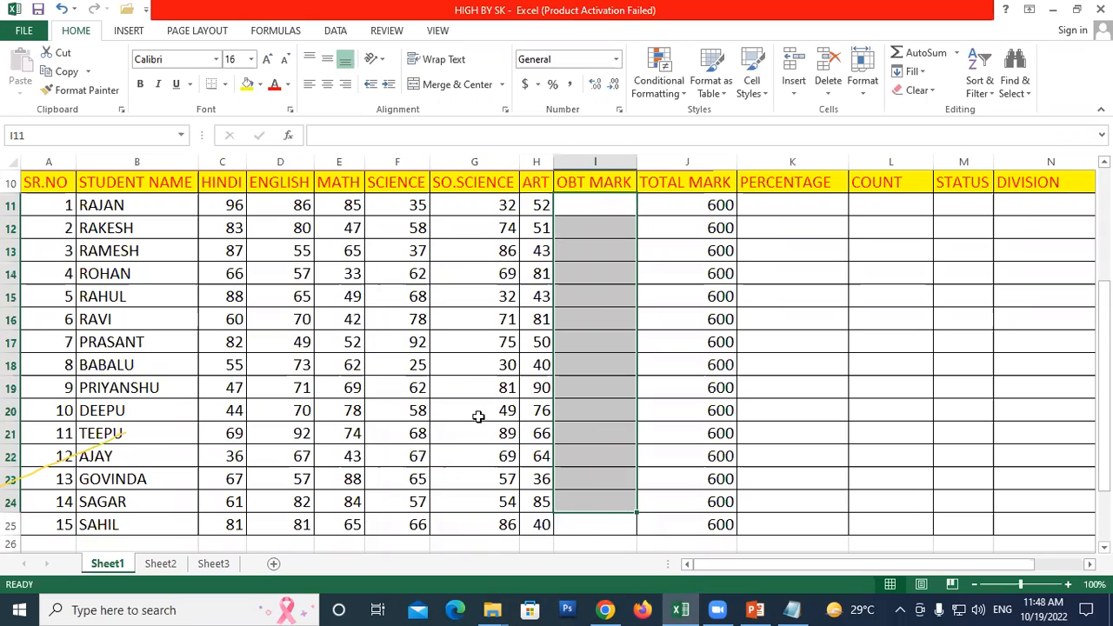
Examine the HINDI marks column and the first student's row of subject marks, C11:H11.
left_click(588, 211)
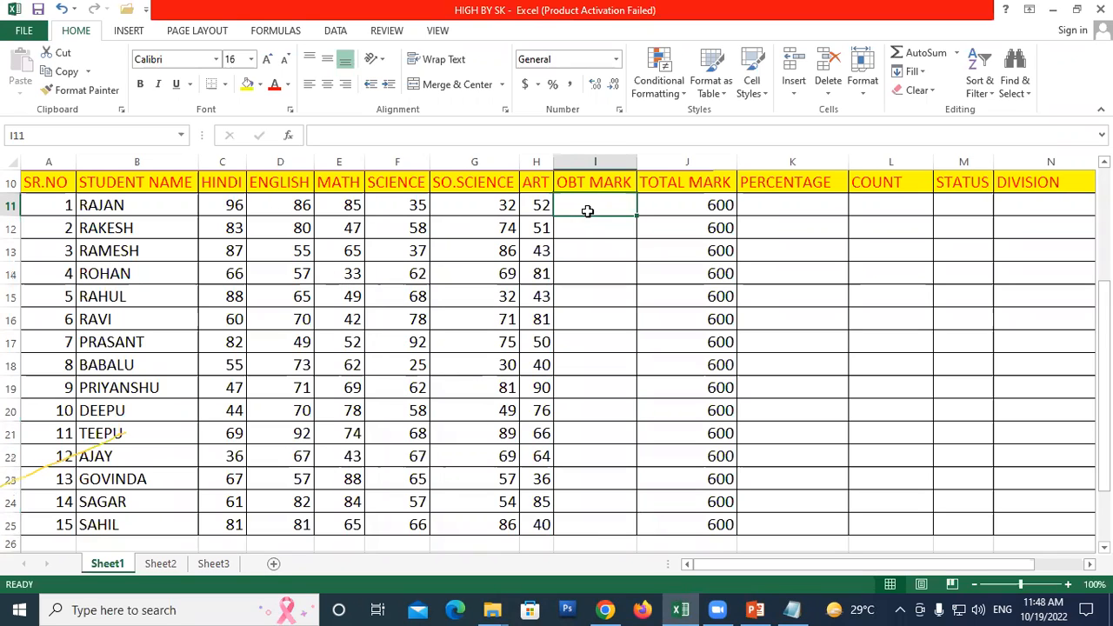
left_click_drag(225, 201, 226, 499)
scroll(225, 493, "down", 1)
left_click(223, 475)
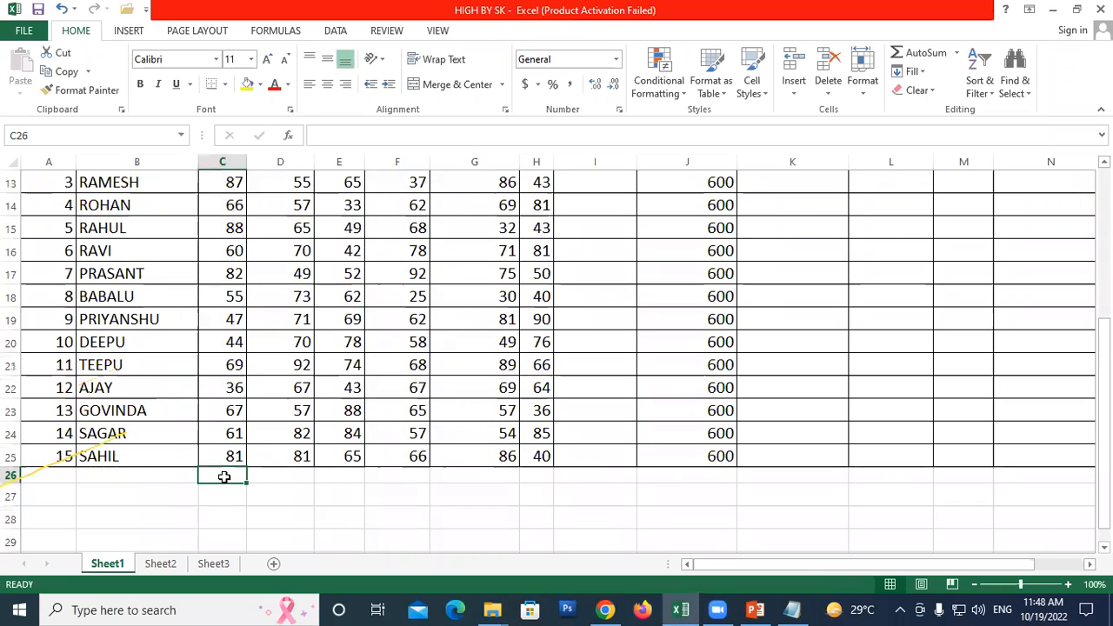
scroll(330, 396, "up", 2)
left_click_drag(228, 253, 530, 258)
left_click(600, 249)
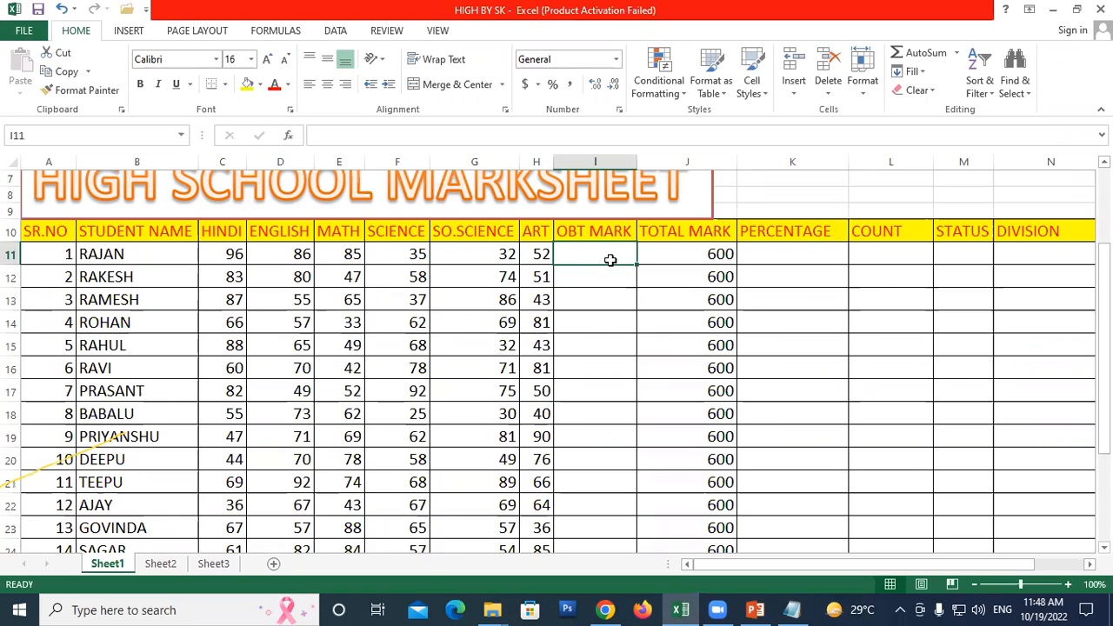
left_click(600, 324)
left_click_drag(229, 251, 541, 252)
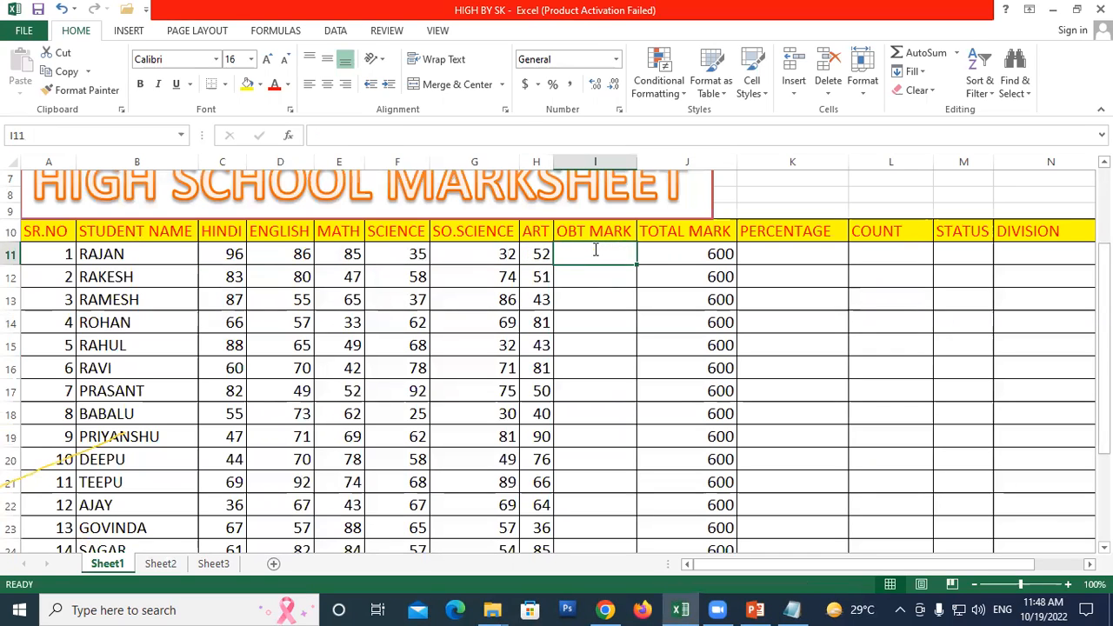
Insert AutoSum totals in I11 and I12, covering C11:H11 and C12:H12, and fill the OBT MARK formula down to I25.
key("alt+equal")
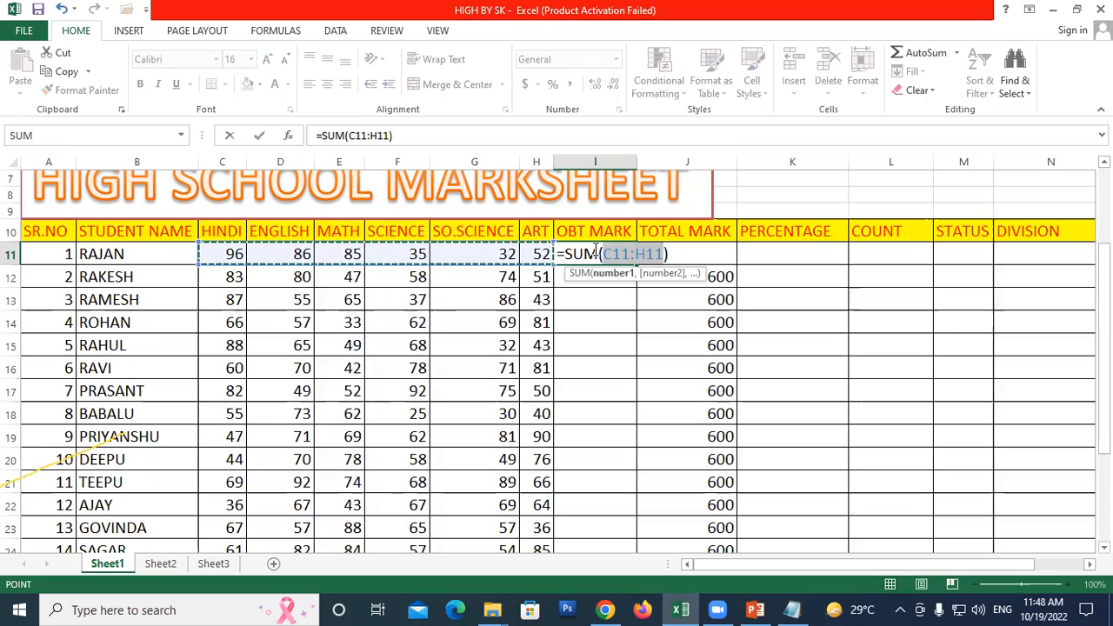
key("Return")
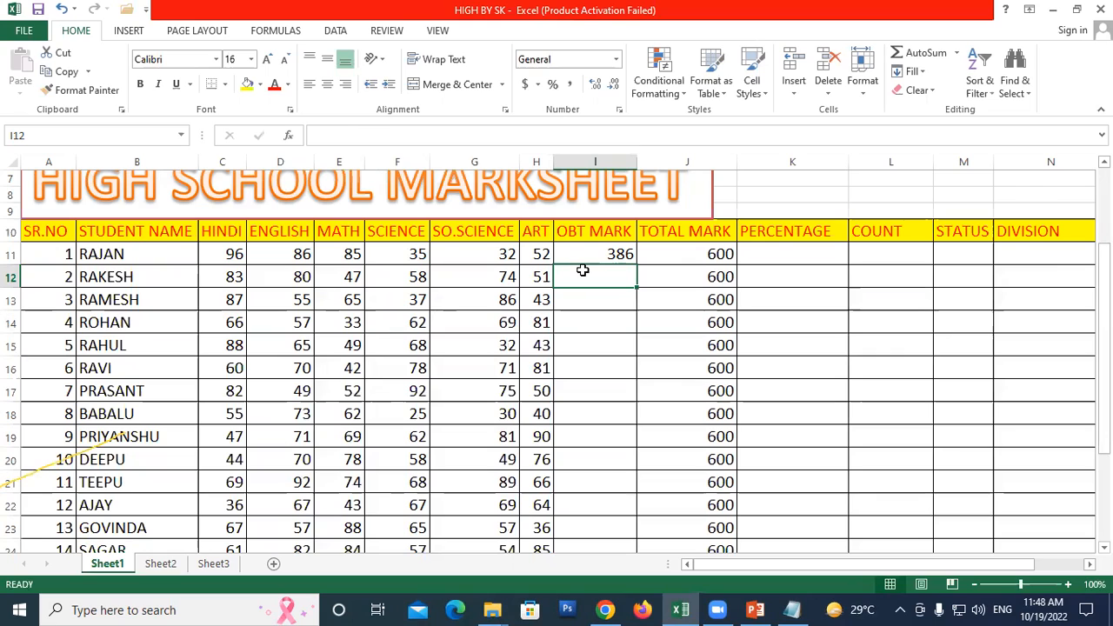
key("alt+equal")
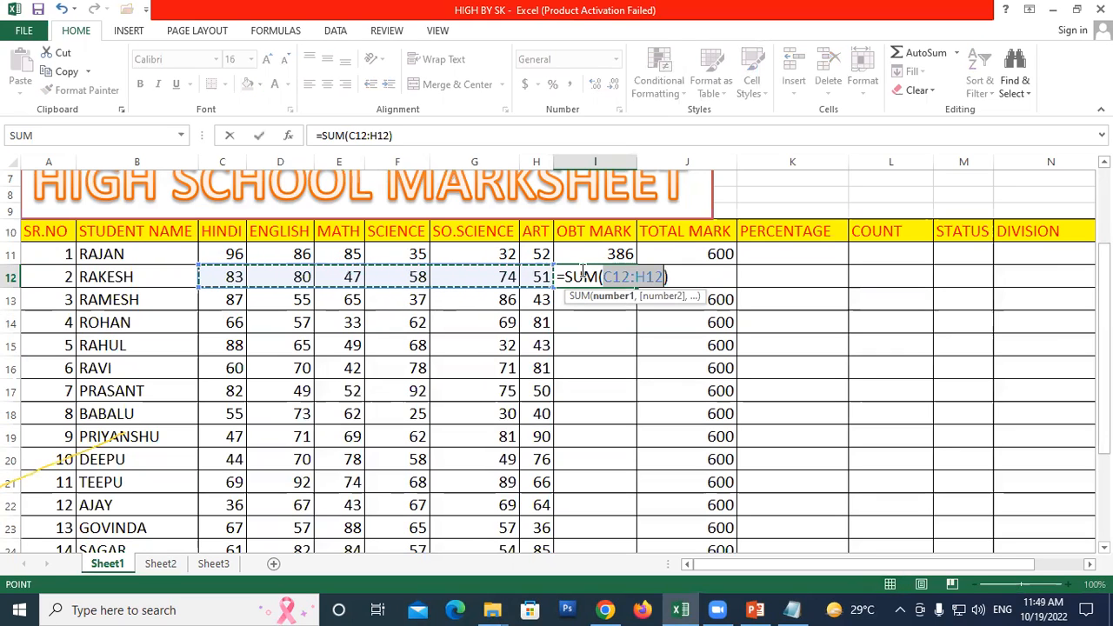
key("Return")
left_click_drag(593, 252, 674, 527)
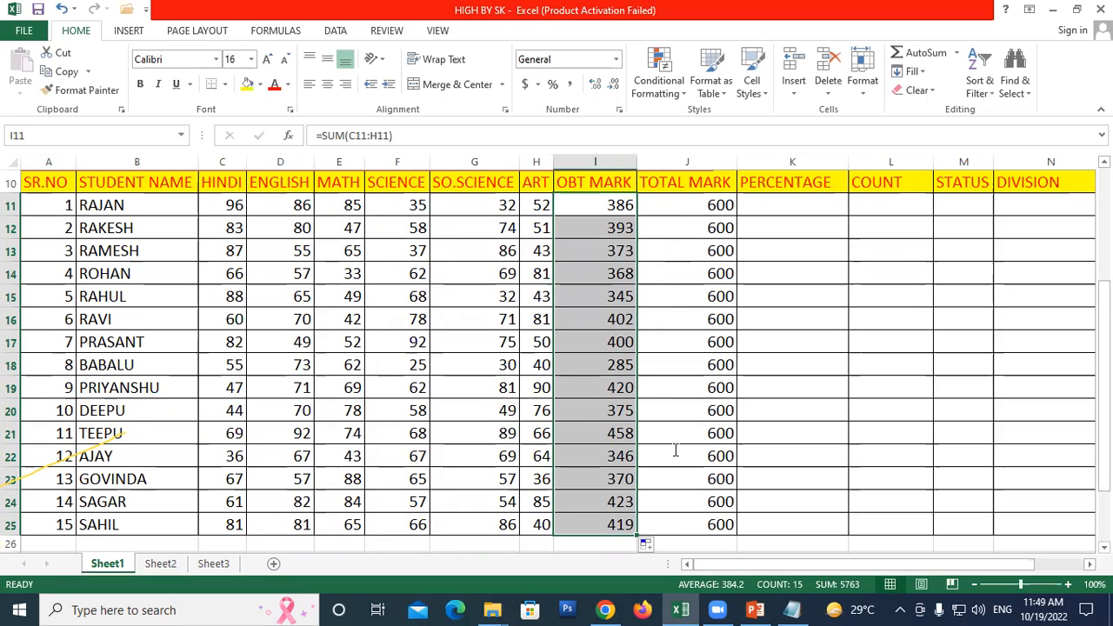
Switch to Notepad, add the line "AUTOSUM ALT+=" after a blank line below the existing formula notes, and minimize the window.
key("alt+Tab")
left_click(362, 275)
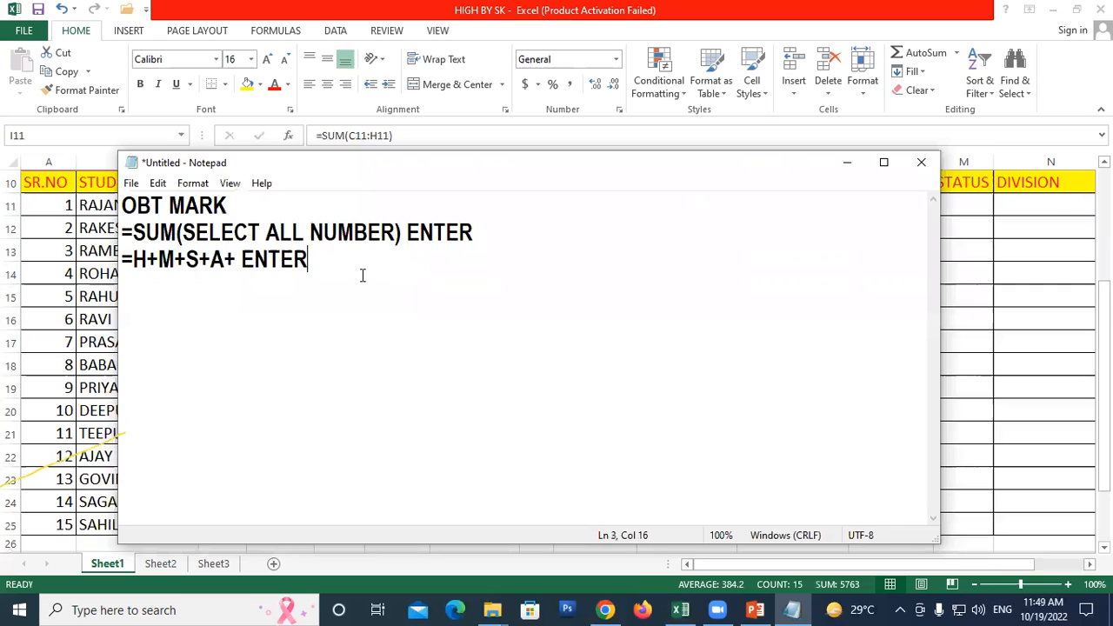
key("Return")
key("Return")
type("AUTOSUM")
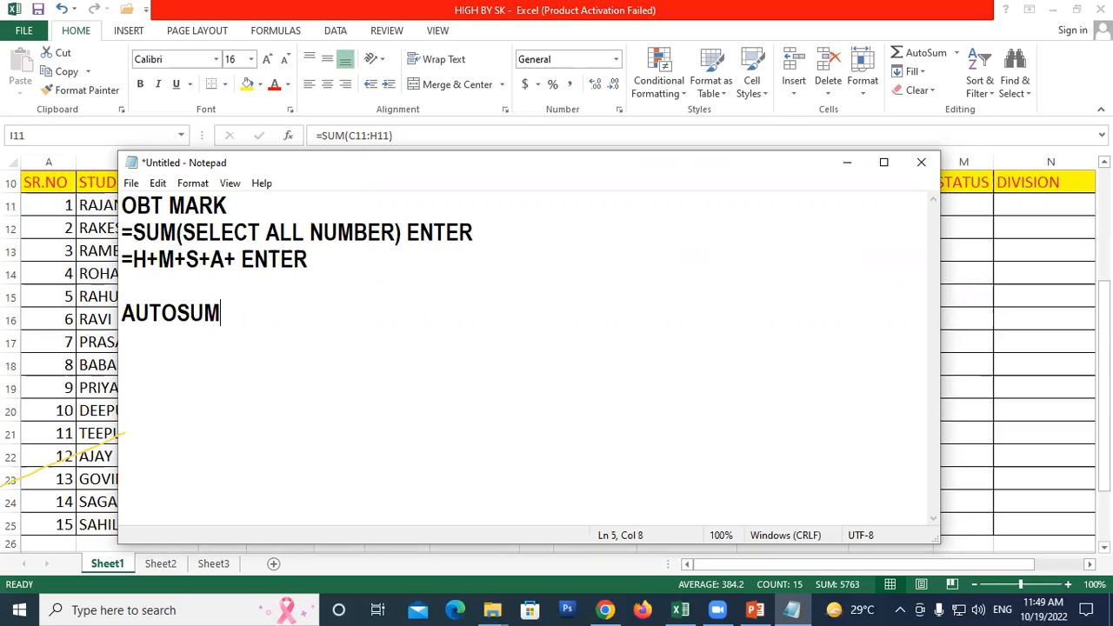
type(" ALT+=")
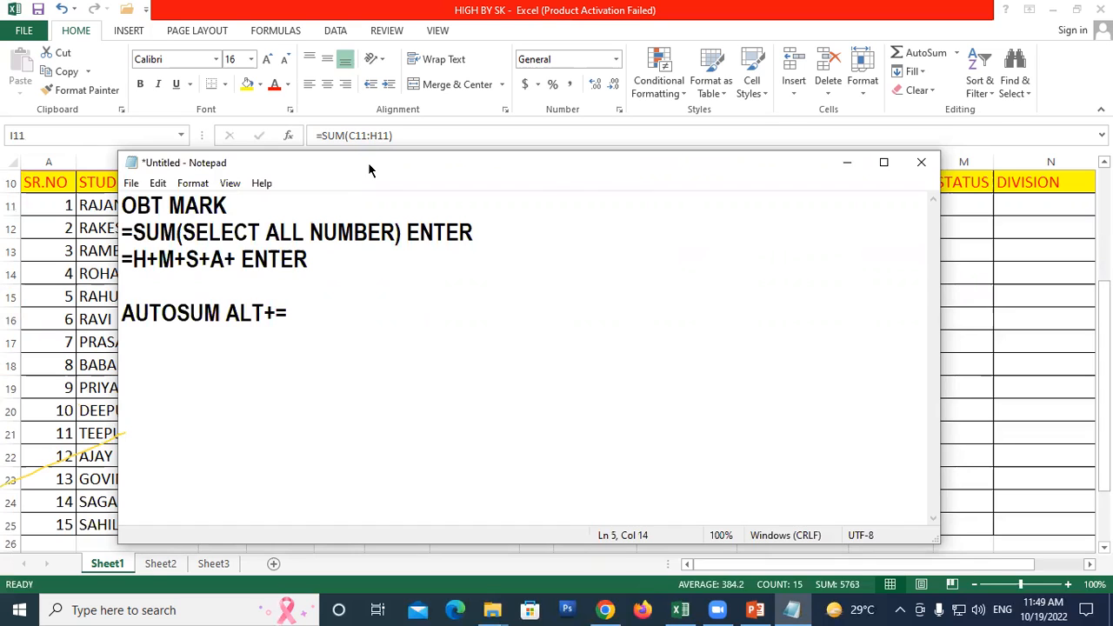
left_click_drag(368, 161, 390, 190)
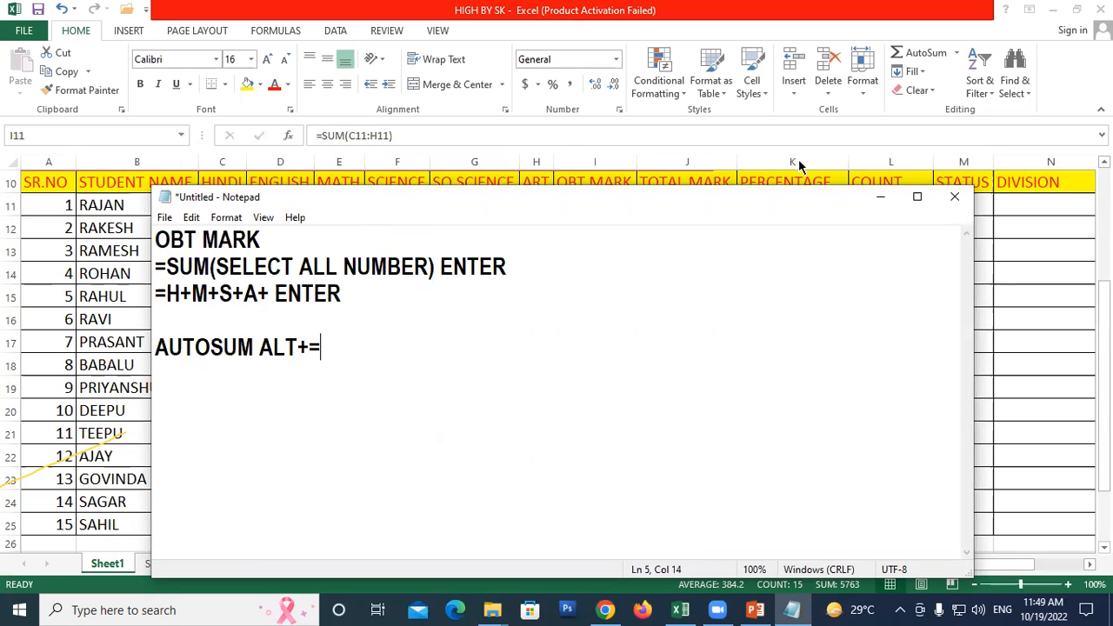
left_click(880, 196)
Clear the AutoSum formulas from the OBT MARK cells I11:I25.
left_click(673, 267)
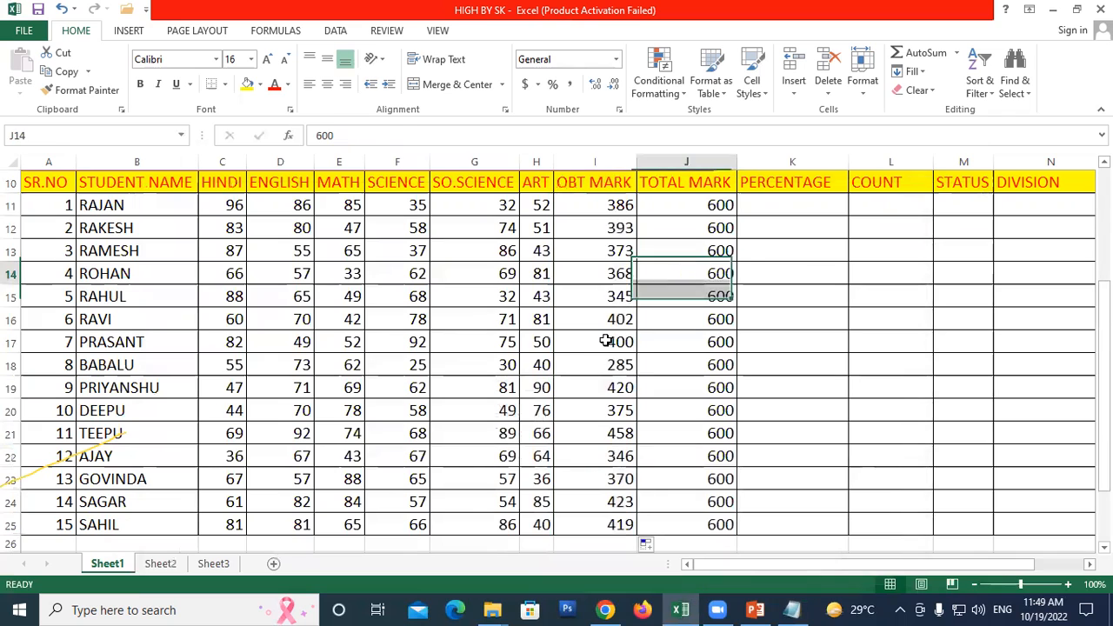
left_click(608, 356)
left_click_drag(596, 204, 584, 527)
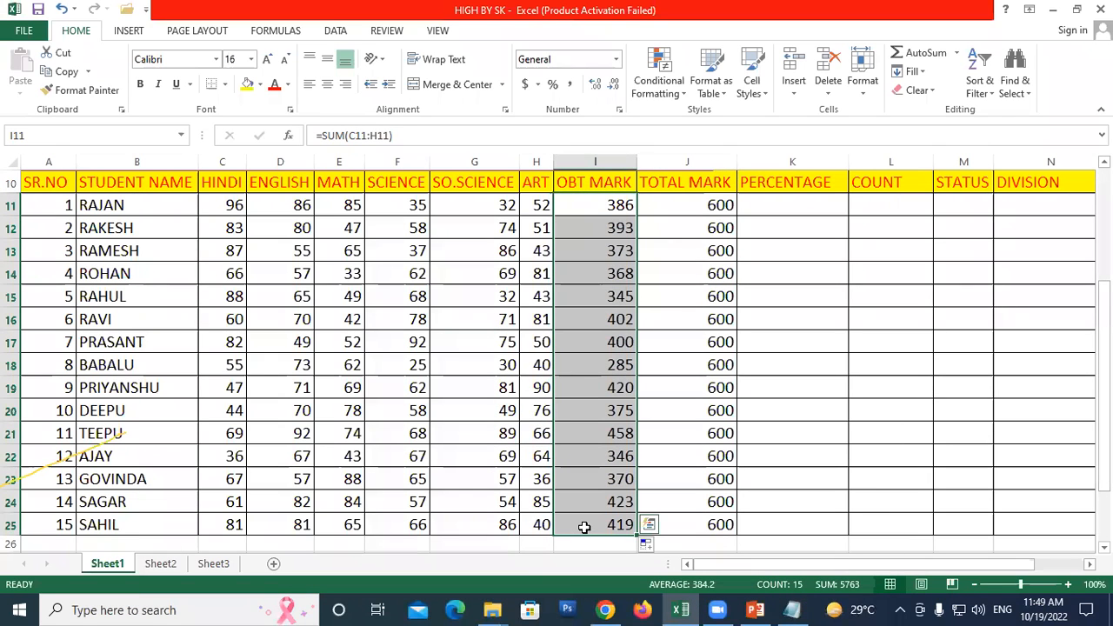
key("Delete")
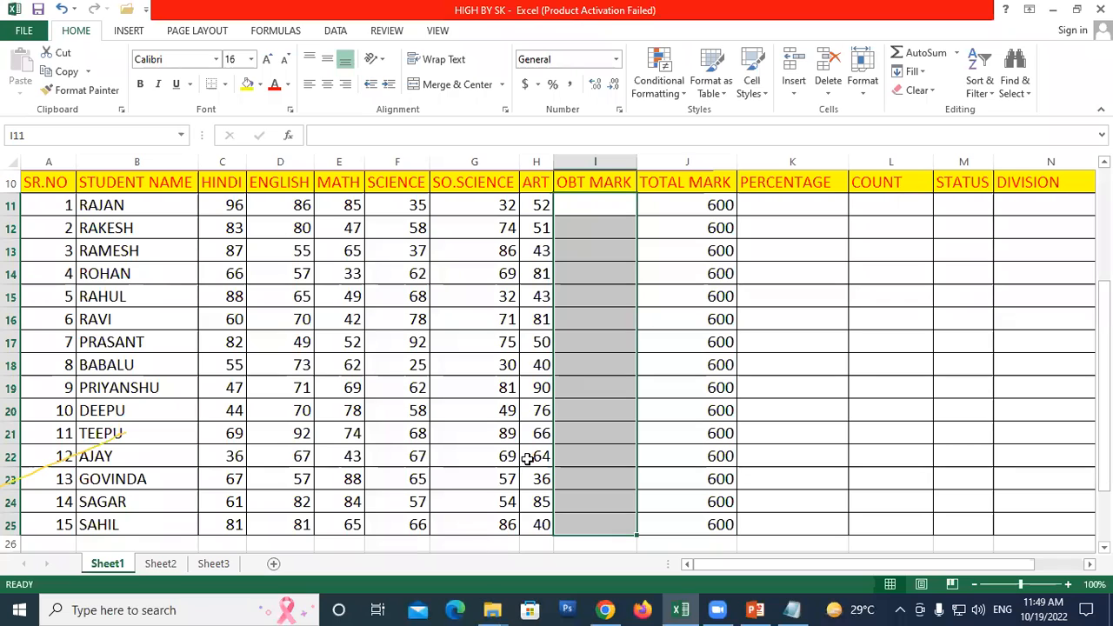
left_click(602, 340)
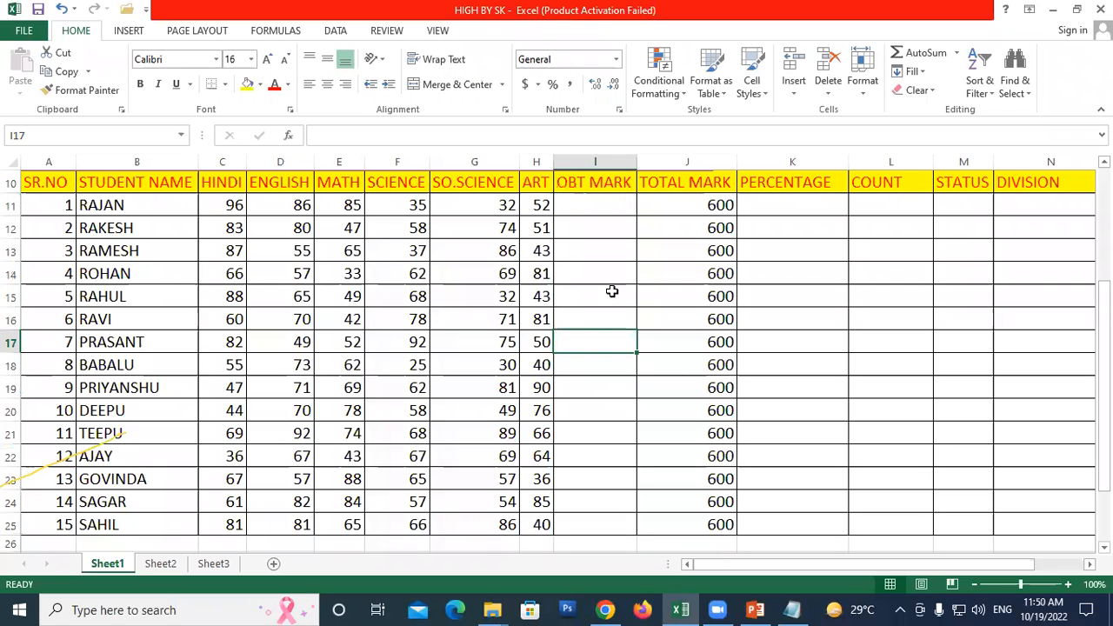
Left-align the HINDI marks in C11:C25 and return to the first OBT MARK cell, I11.
left_click(602, 201)
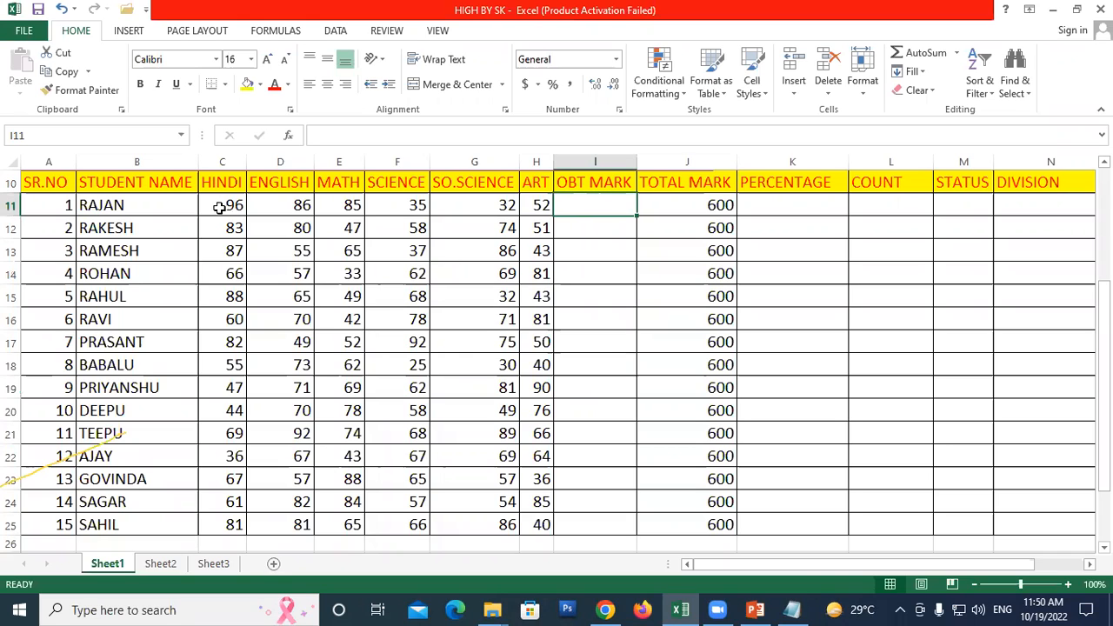
left_click_drag(222, 207, 228, 524)
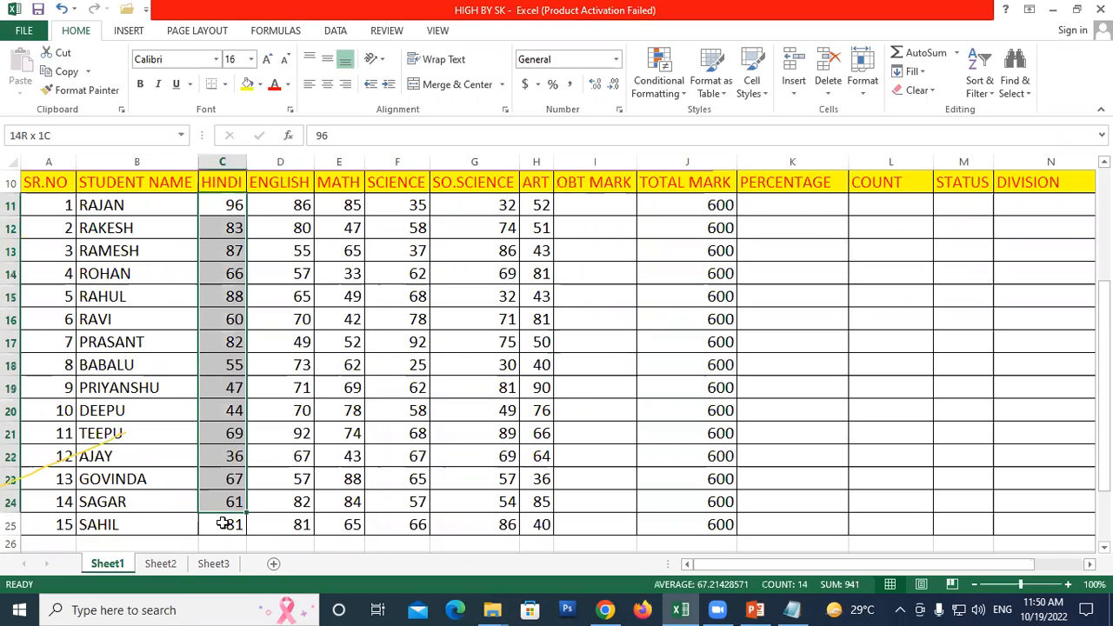
left_click(323, 86)
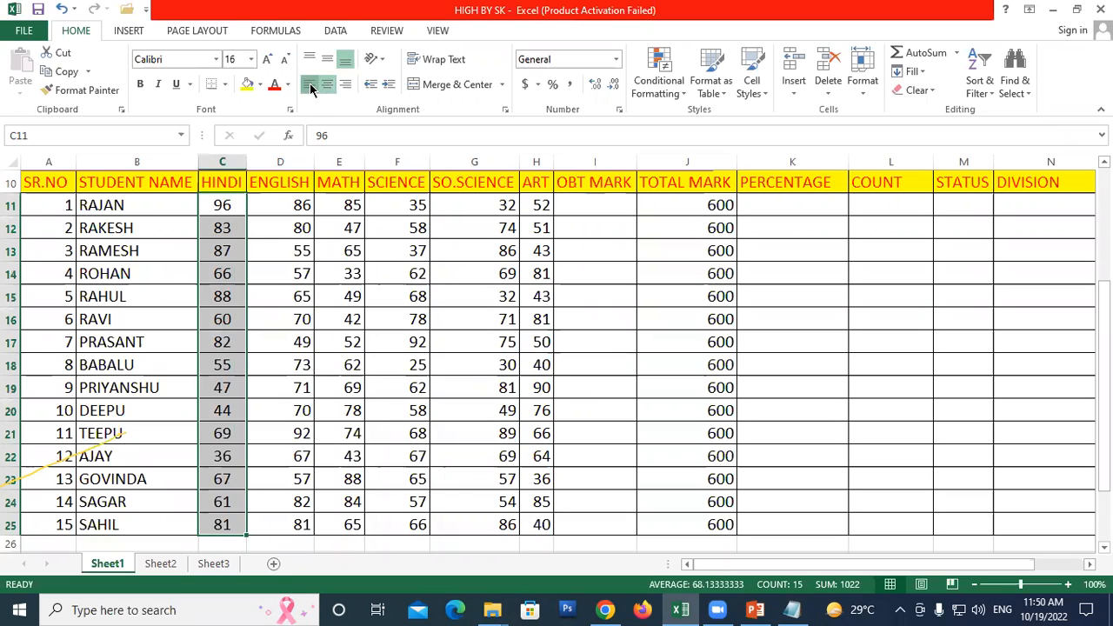
left_click(310, 85)
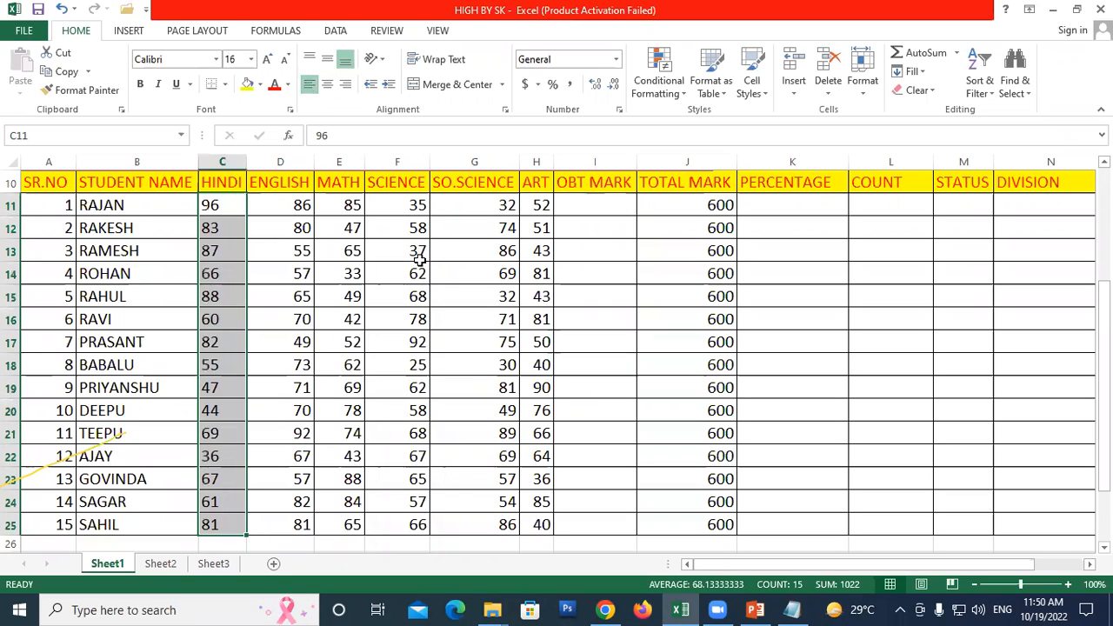
left_click(577, 266)
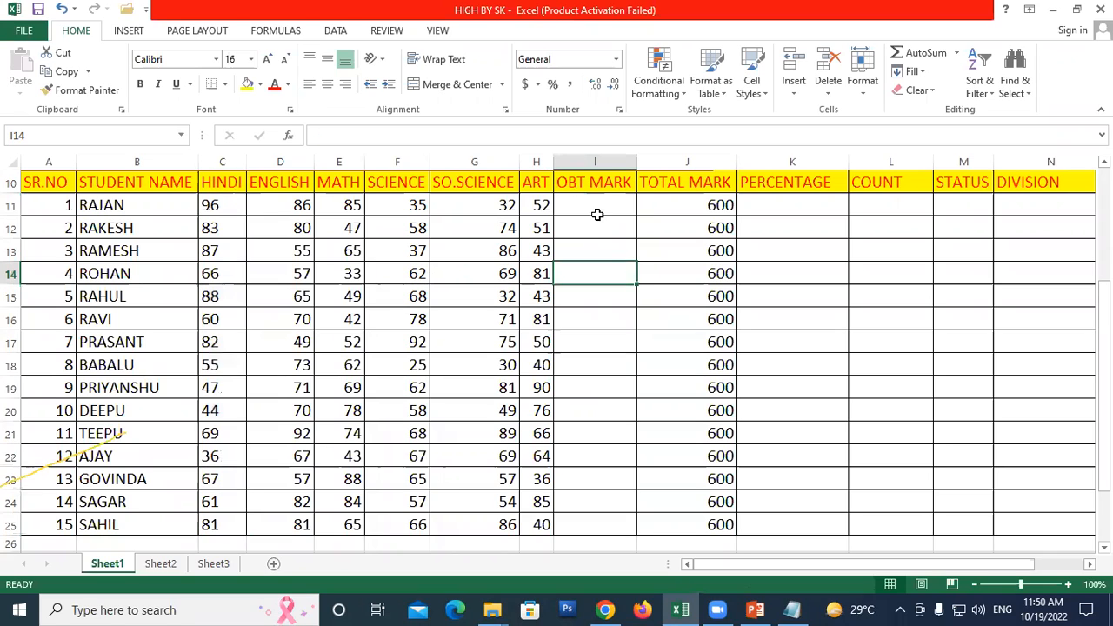
left_click(599, 207)
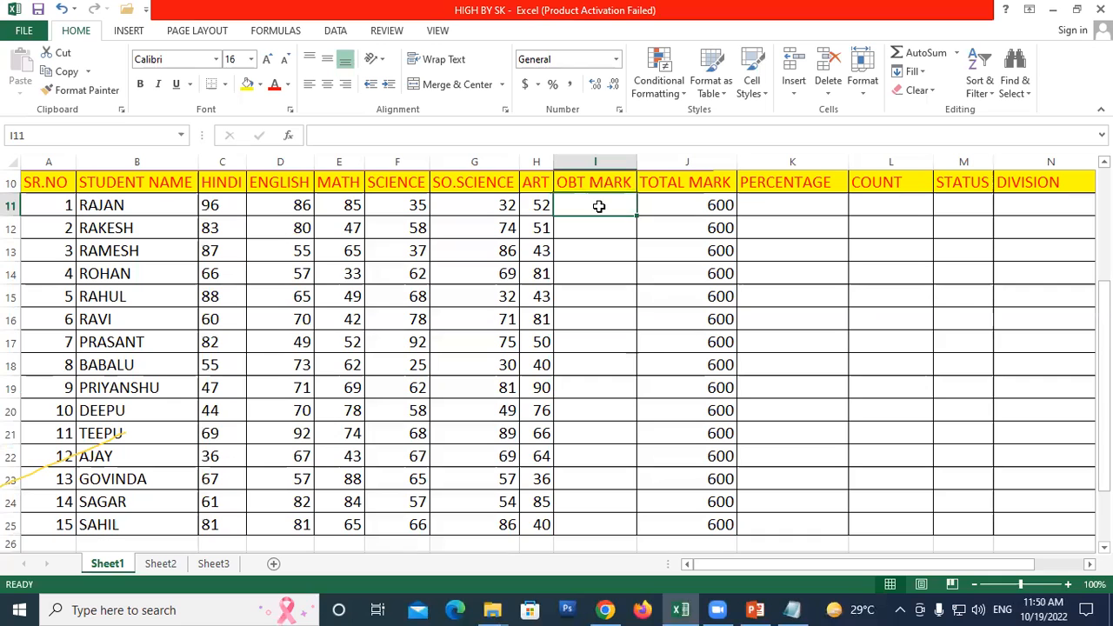
Try an AutoSum total of the HINDI marks C11:C25 in C26 and clear it from the cell.
scroll(338, 303, "down", 3)
scroll(235, 335, "up", 3)
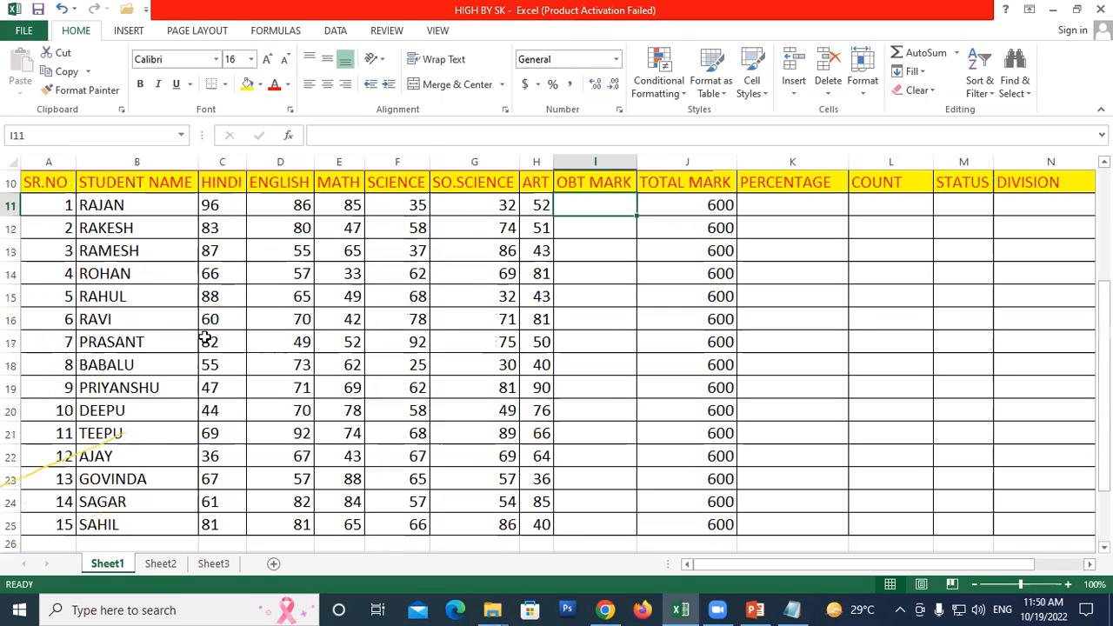
scroll(221, 450, "down", 2)
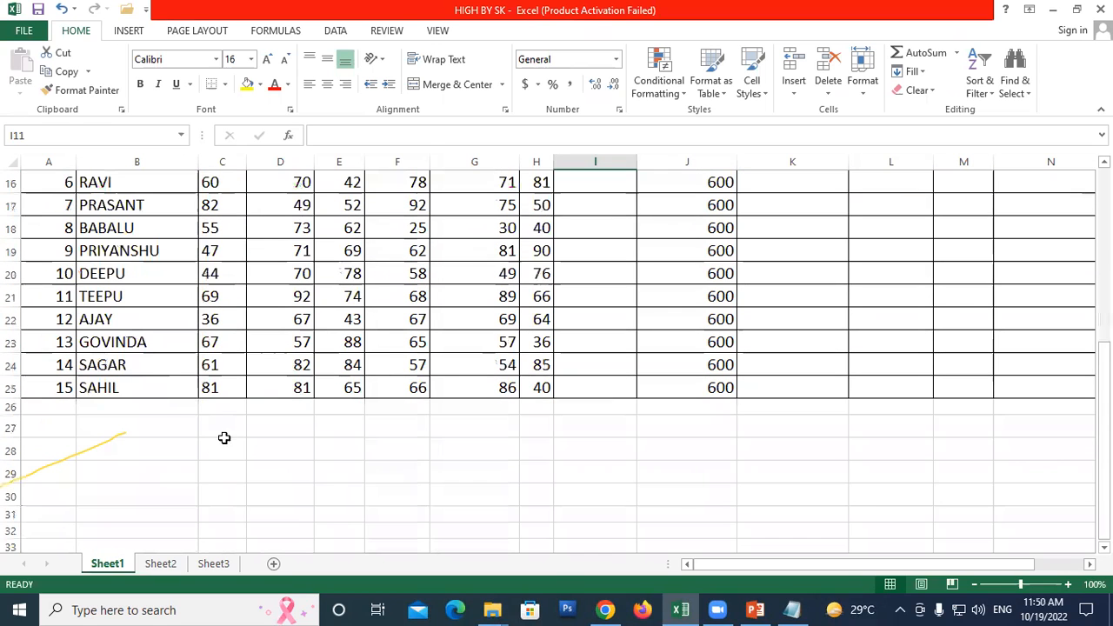
left_click(215, 405)
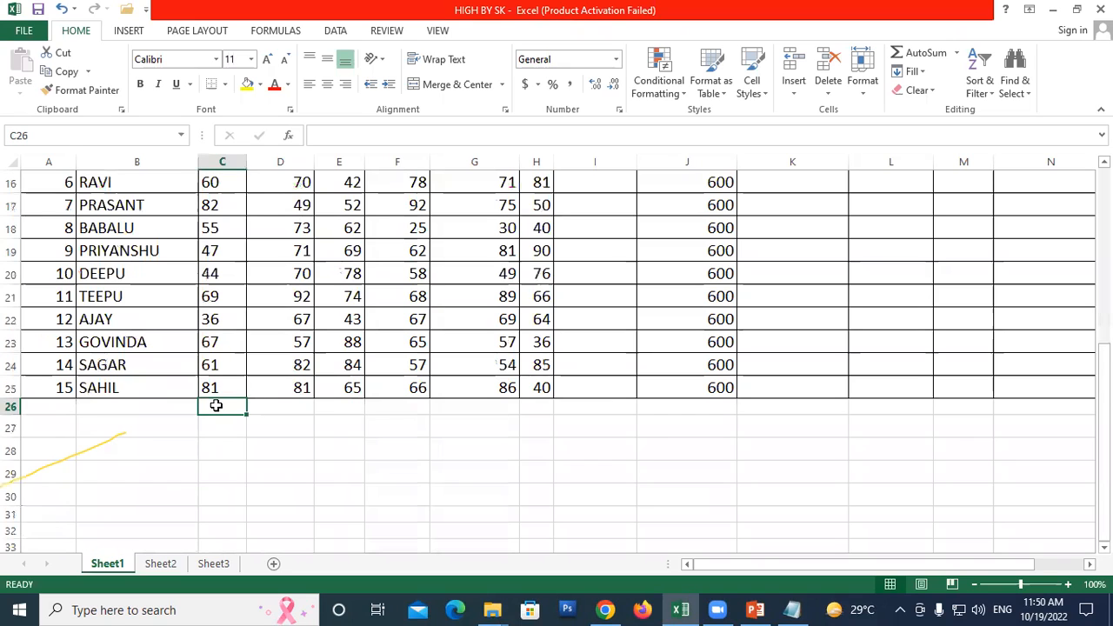
key("alt+equal")
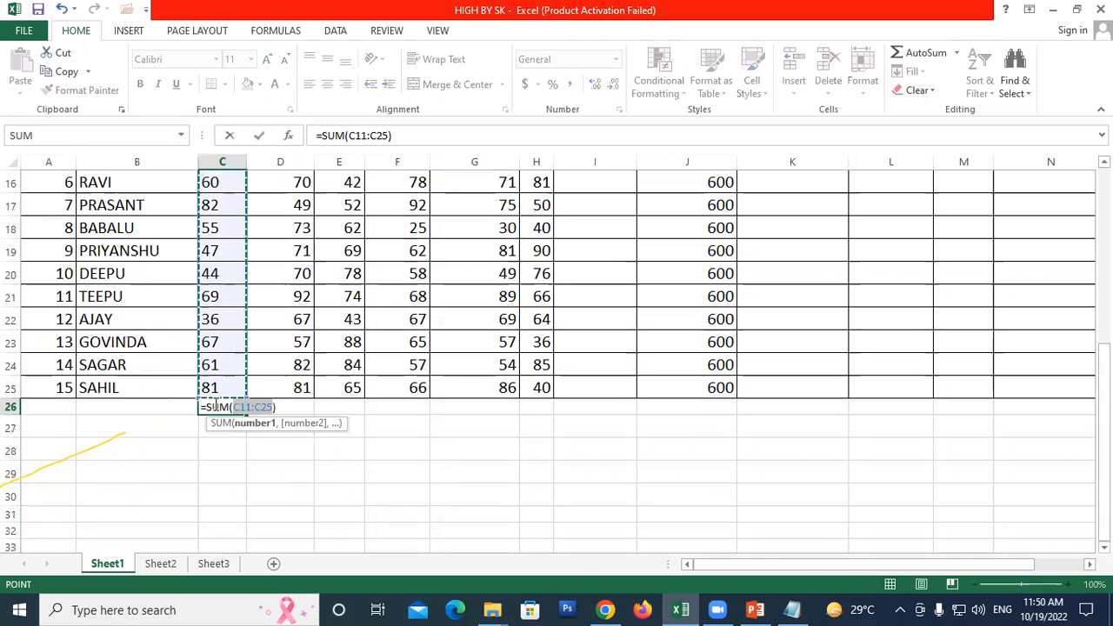
key("Return")
left_click(200, 408)
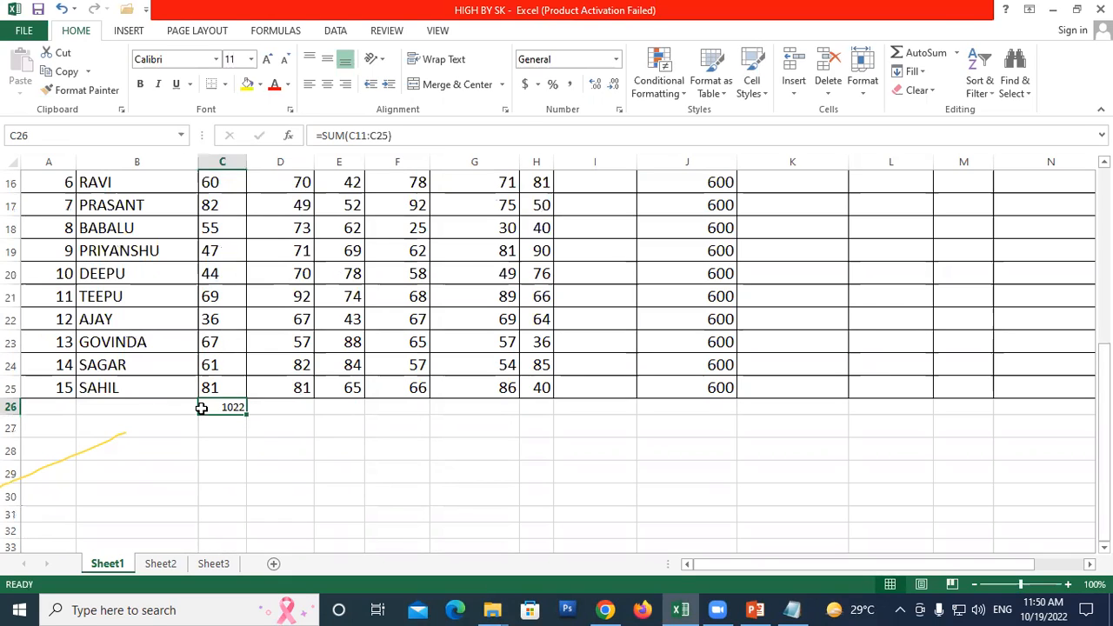
key("Delete")
Insert an AutoSum total of C11:H11 in I11 and fill the OBT MARK formula down to I25.
scroll(515, 362, "up", 3)
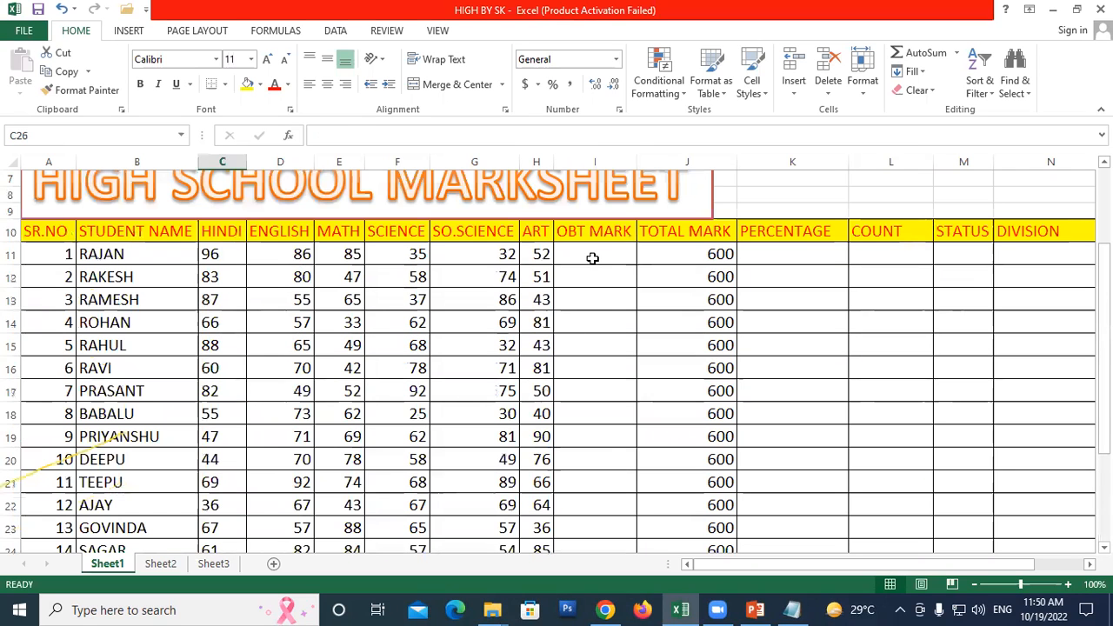
left_click(590, 253)
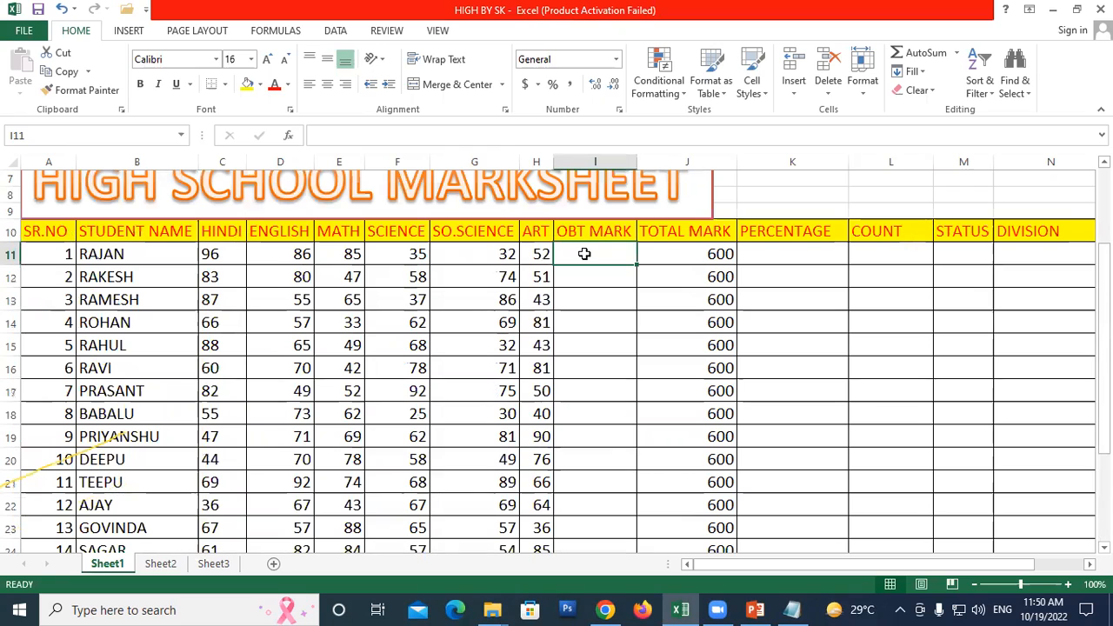
key("alt+equal")
key("Return")
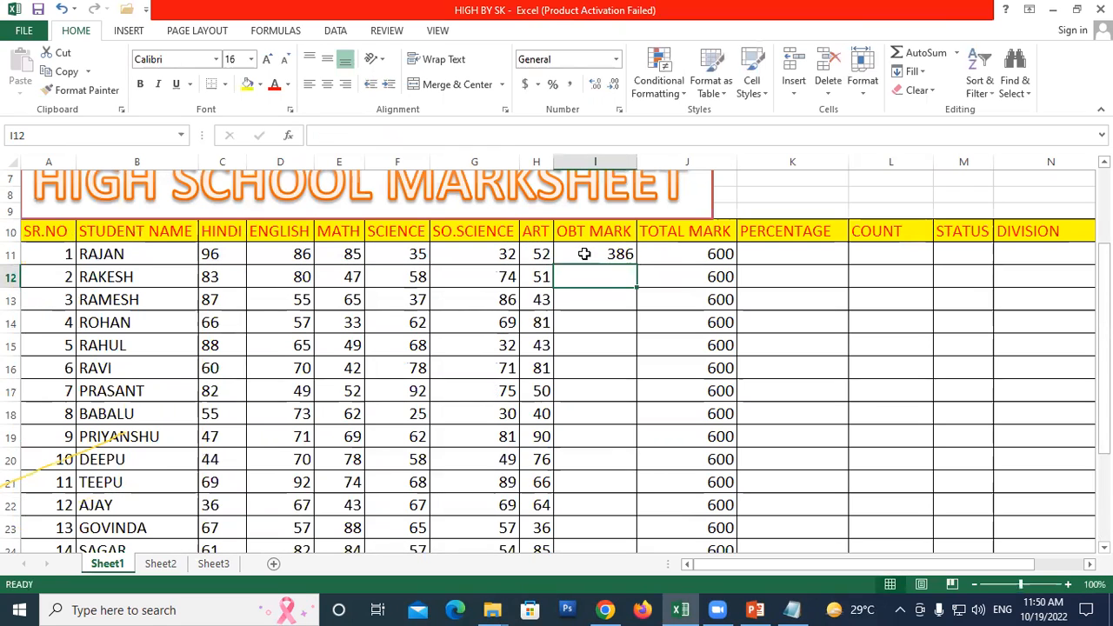
left_click(584, 254)
left_click_drag(637, 265, 663, 526)
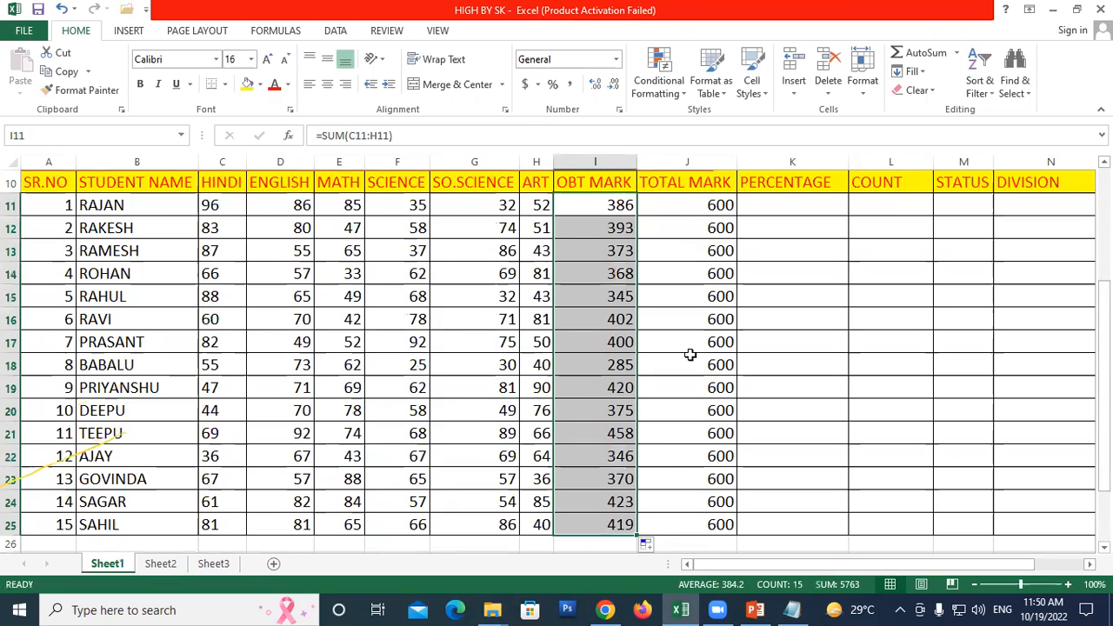
Calculate the first student's percentage in K11 with =I11*100/600 and fill the formula down to K25.
left_click(673, 203)
left_click(758, 183)
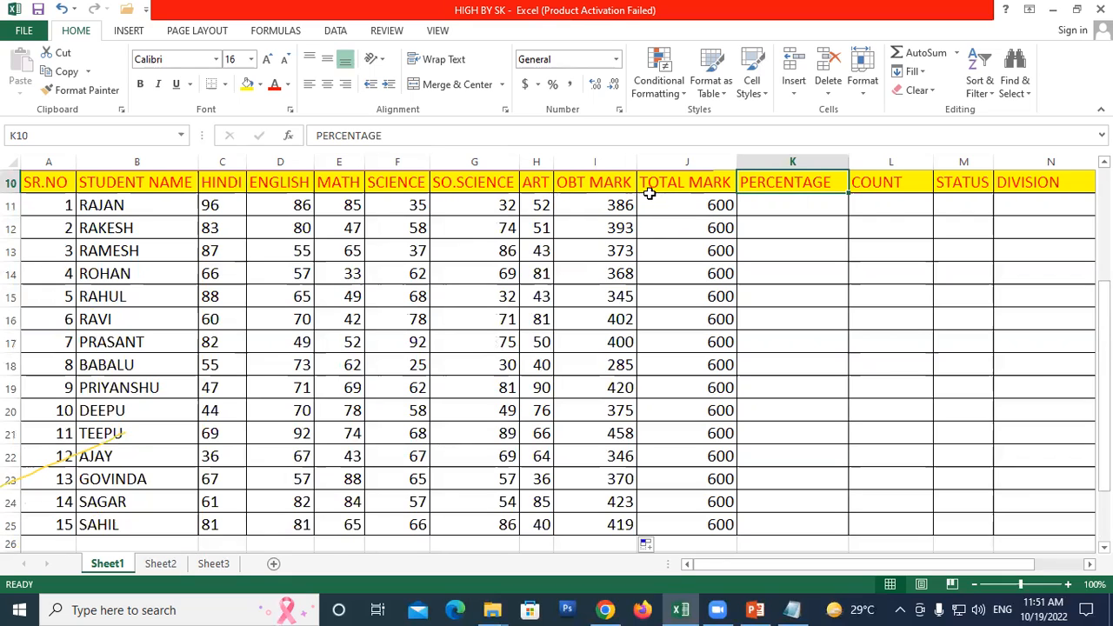
left_click(752, 203)
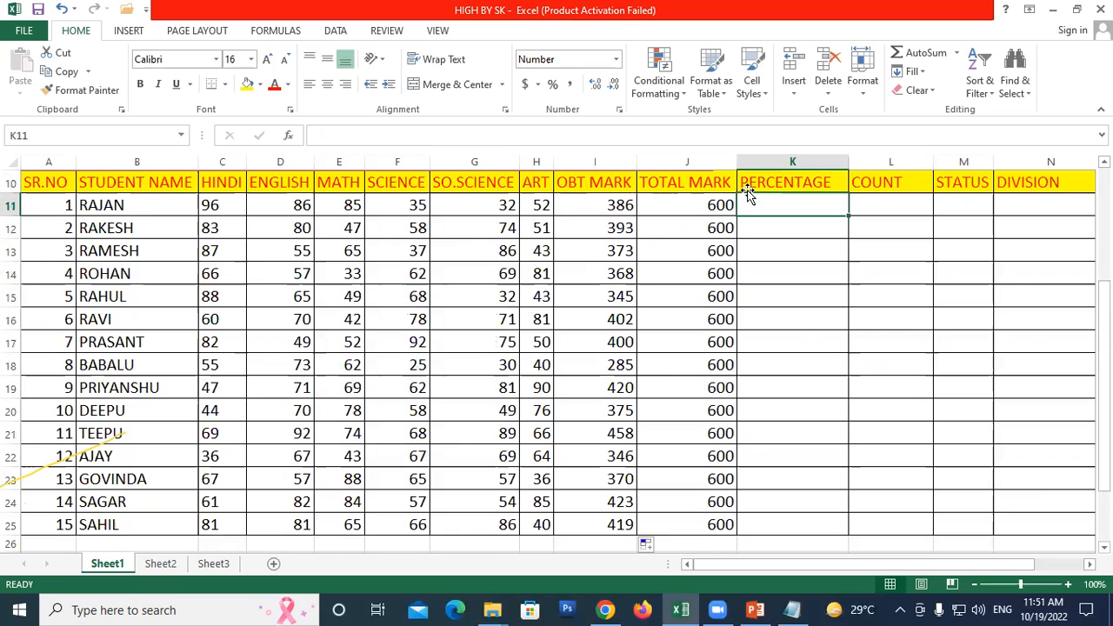
type("=")
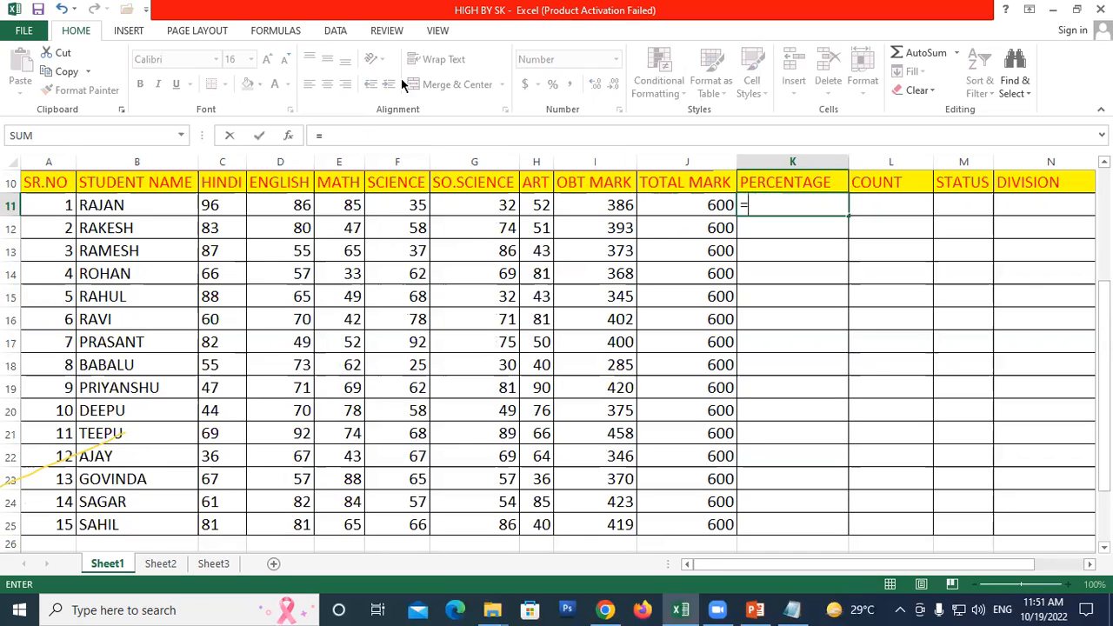
left_click(594, 205)
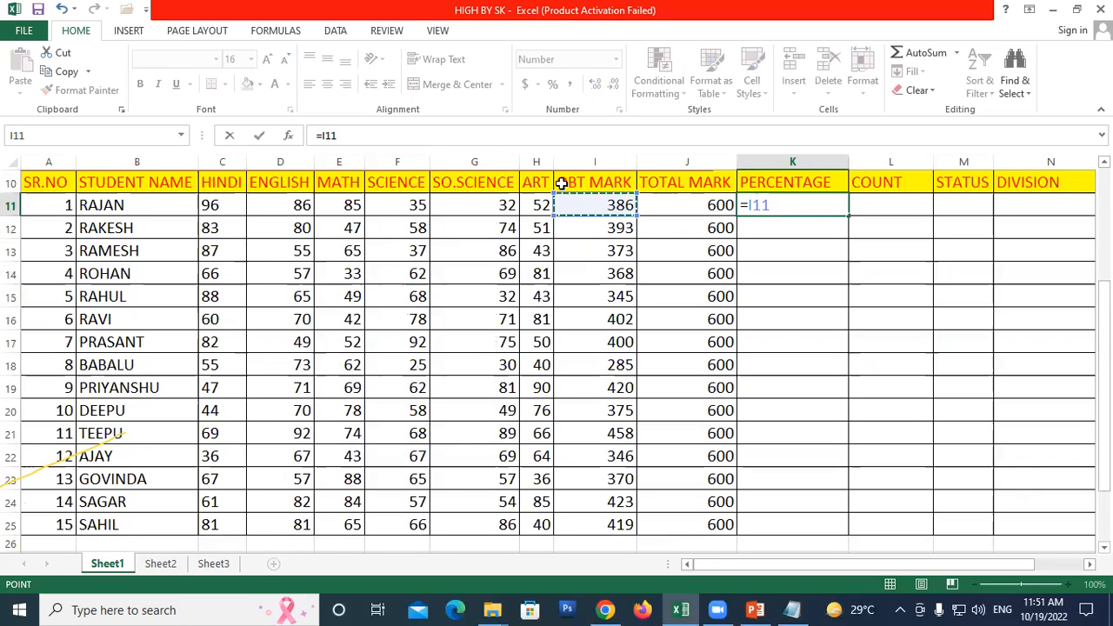
type("*")
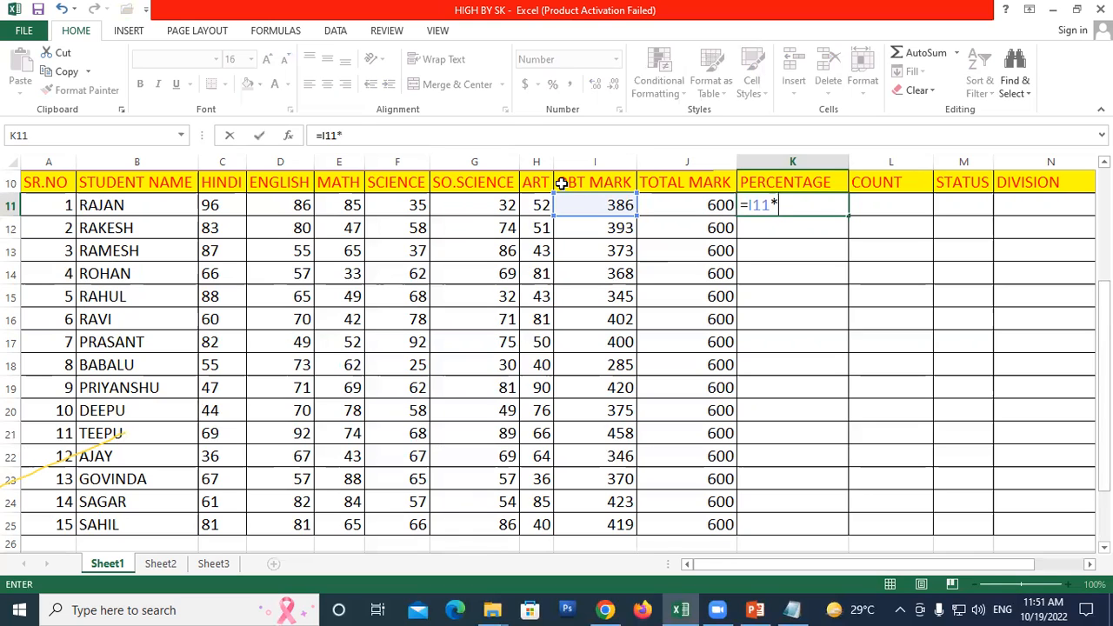
type("100/600")
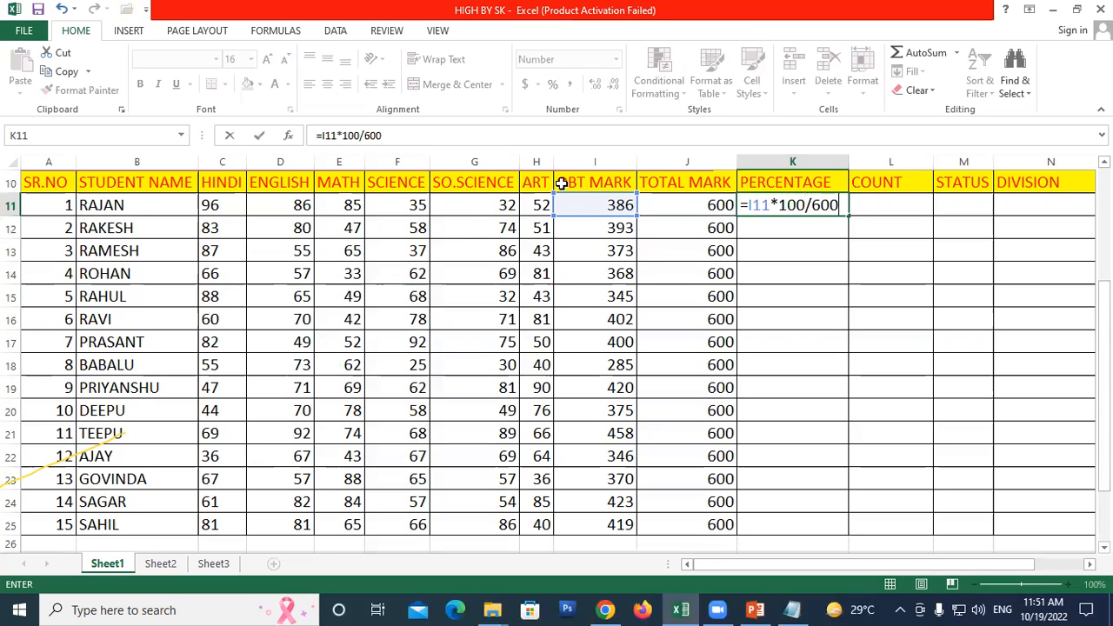
key("Return")
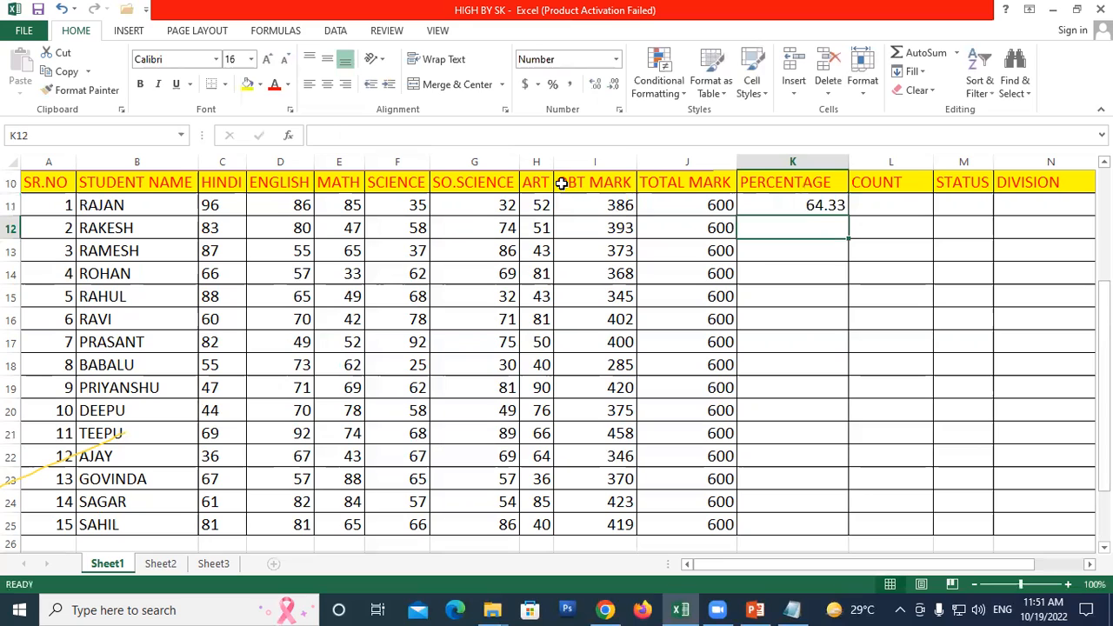
left_click(817, 205)
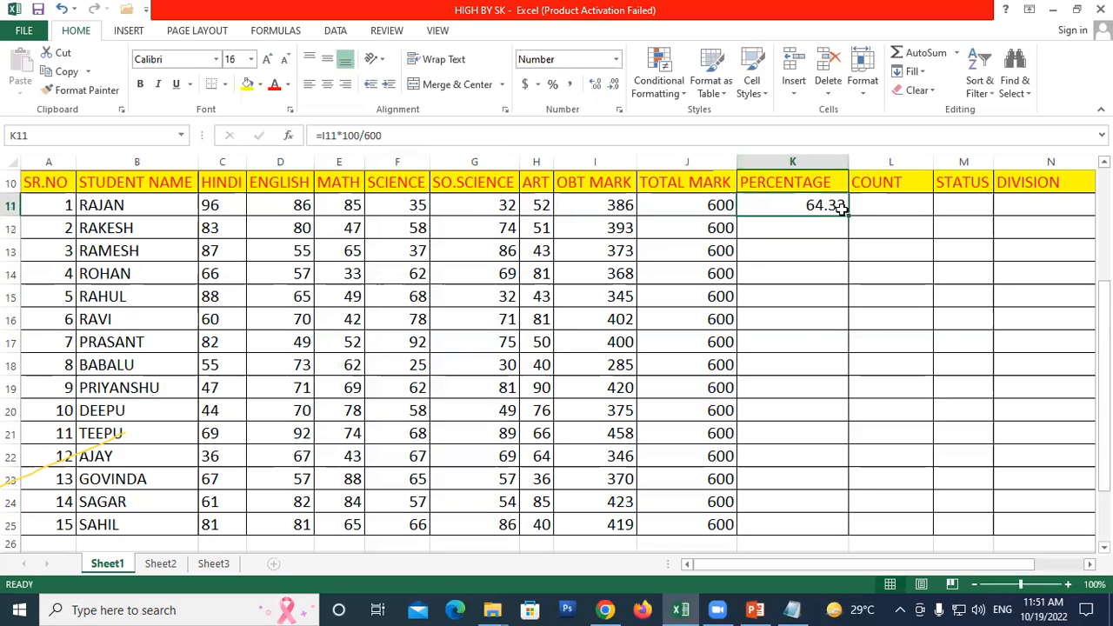
left_click_drag(841, 209, 869, 534)
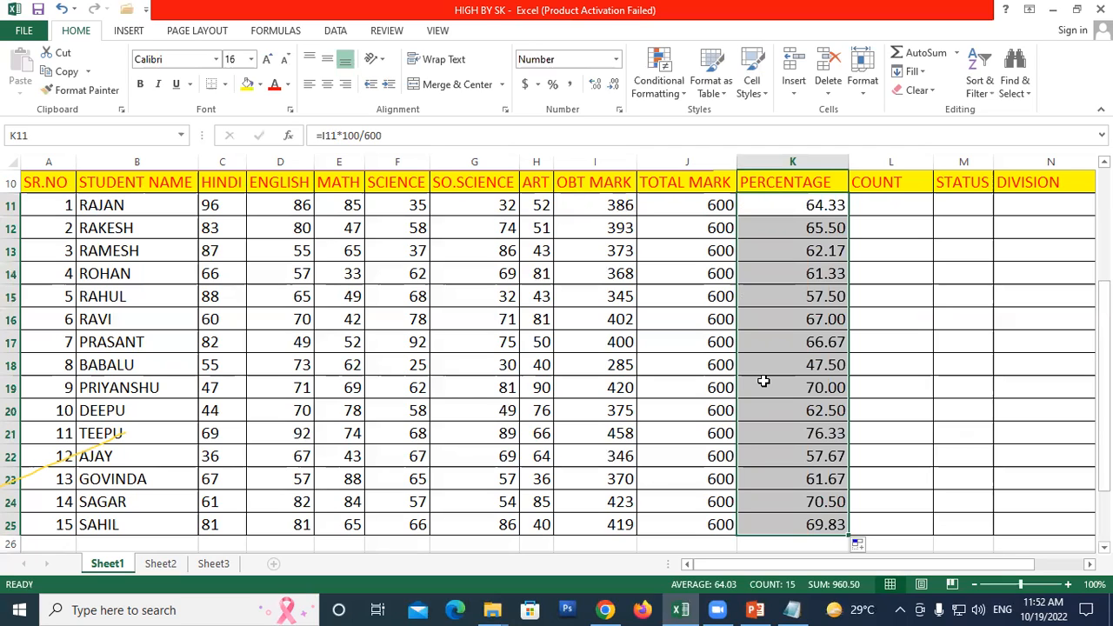
Clear the percentage formulas from K11:K25.
left_click_drag(788, 205, 787, 522)
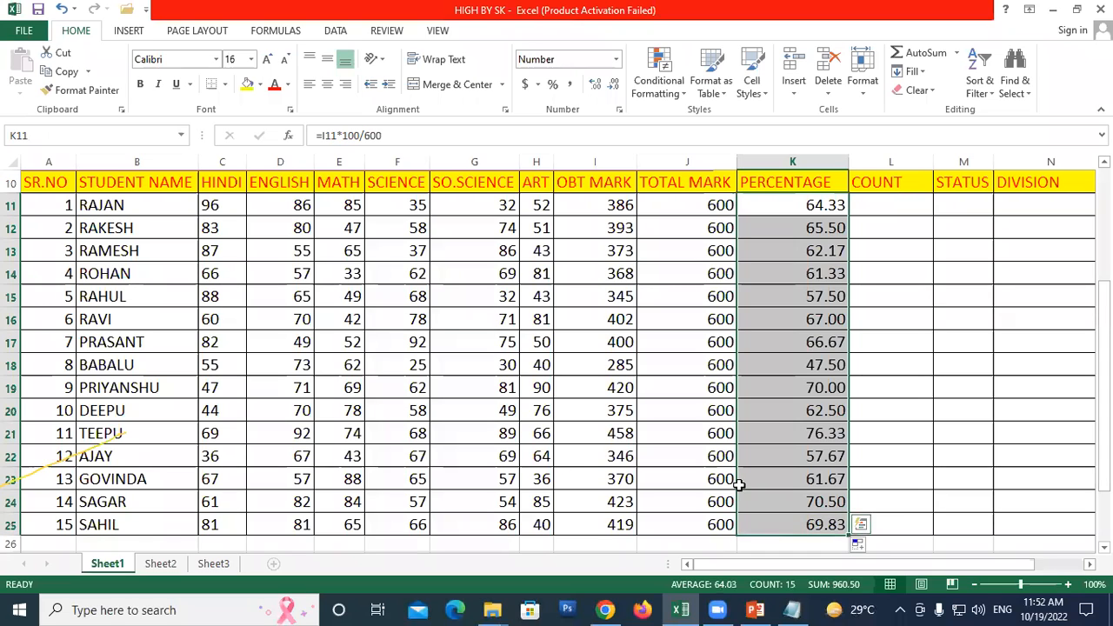
key("Delete")
left_click_drag(758, 205, 765, 227)
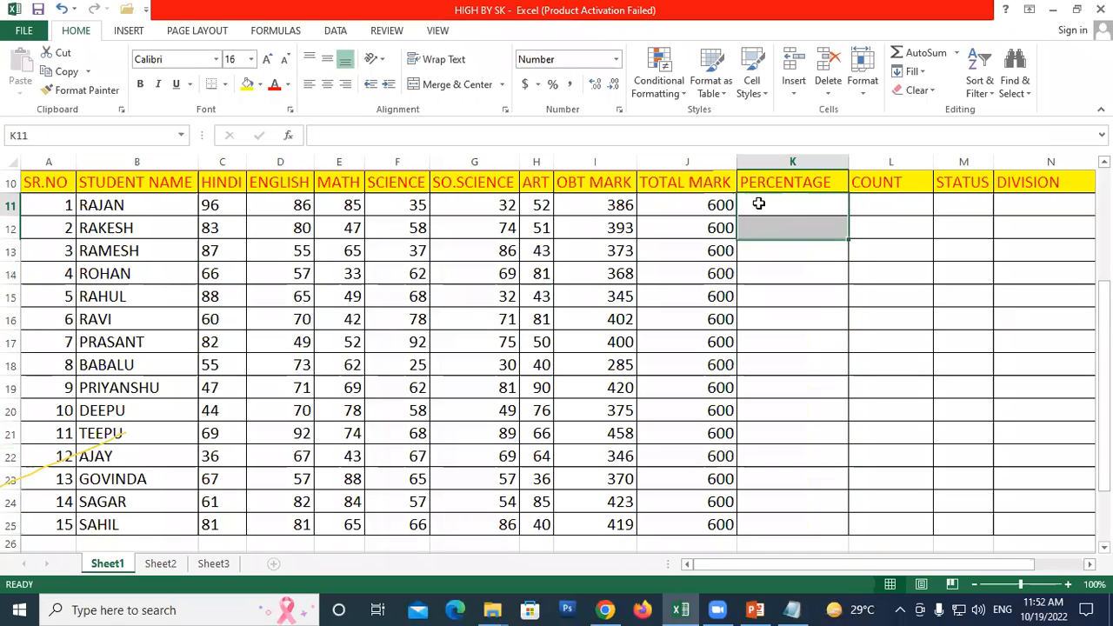
Enter the shorter percentage formula =I11/6 in K11 and fill it down to K25.
left_click(758, 203)
type("=")
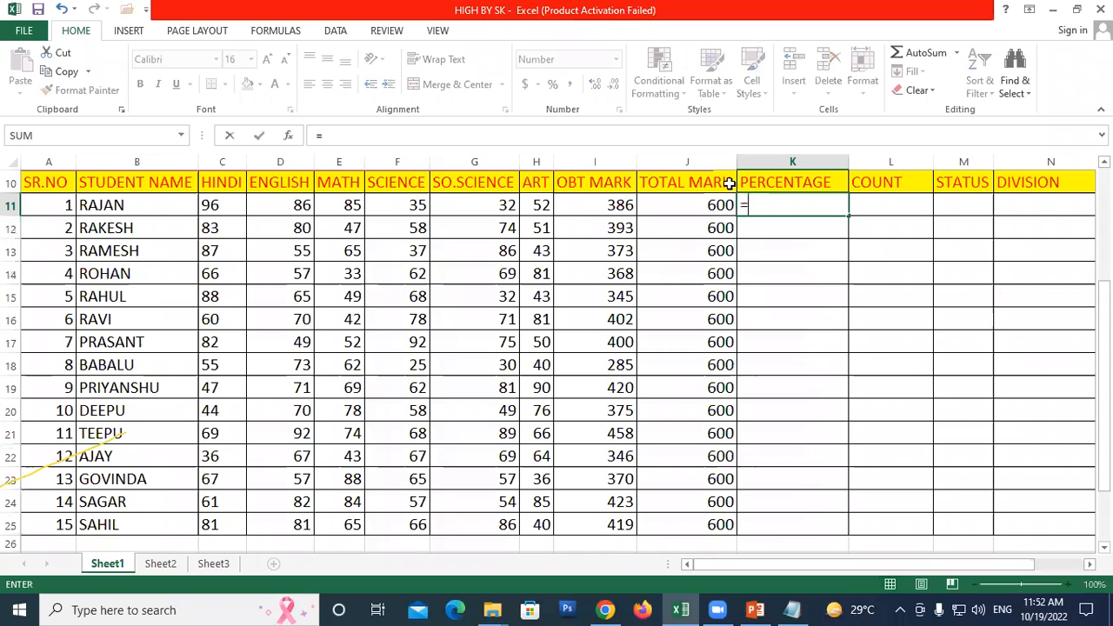
left_click(587, 205)
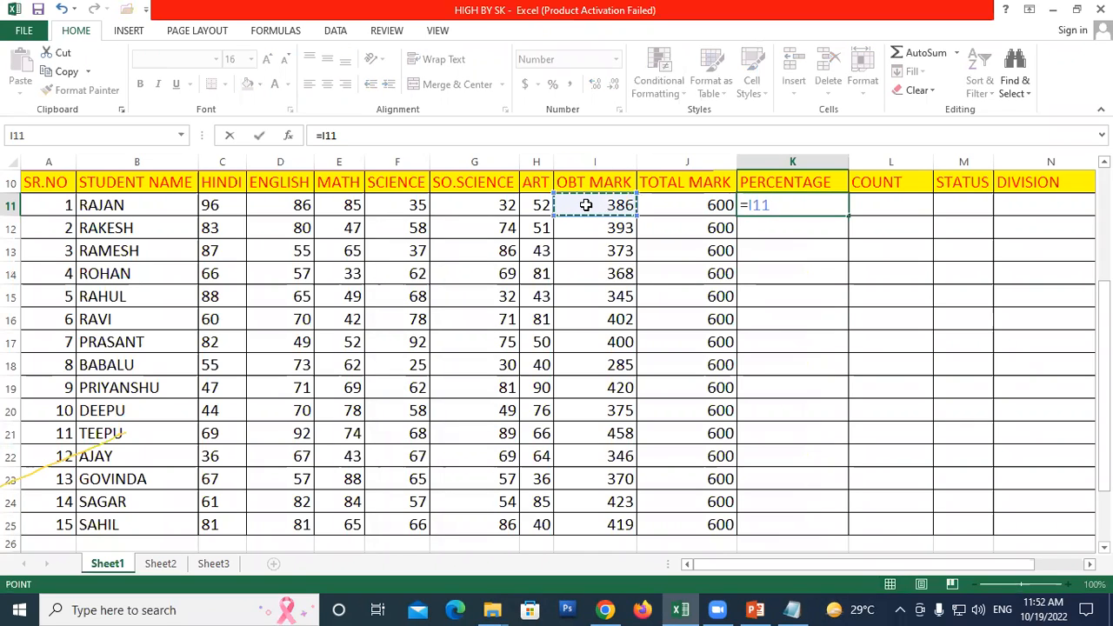
type("/6")
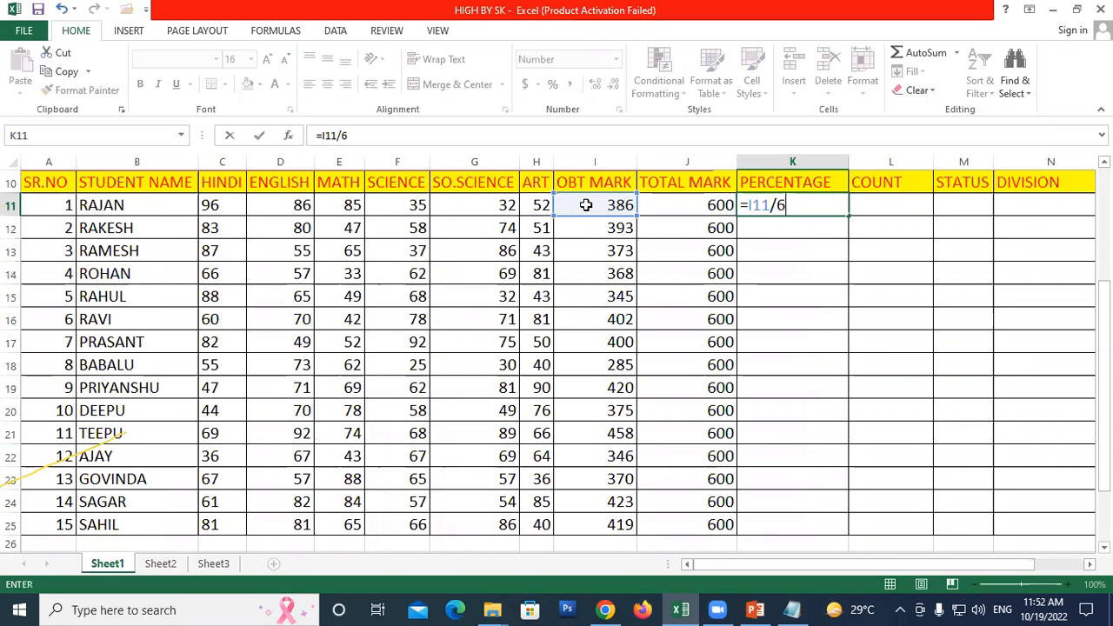
key("Return")
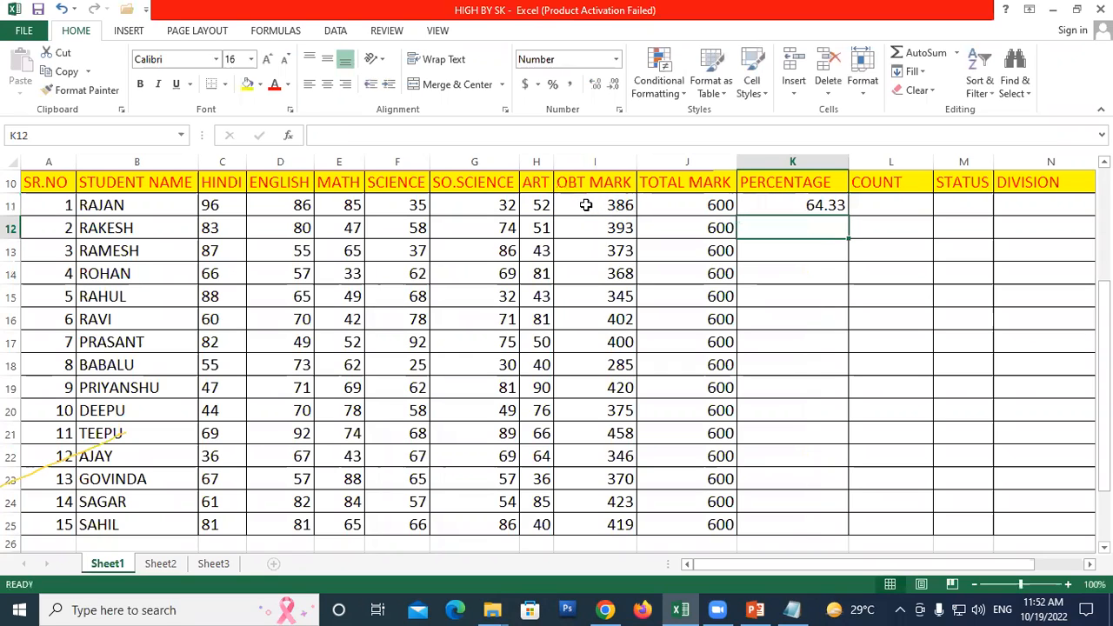
left_click(798, 206)
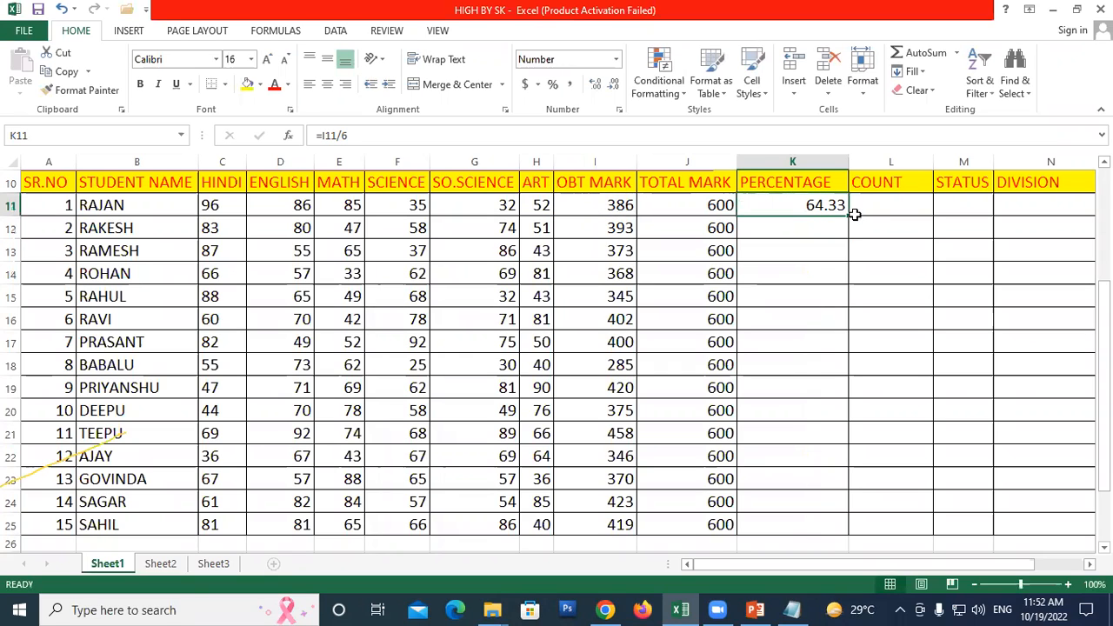
left_click_drag(850, 215, 852, 532)
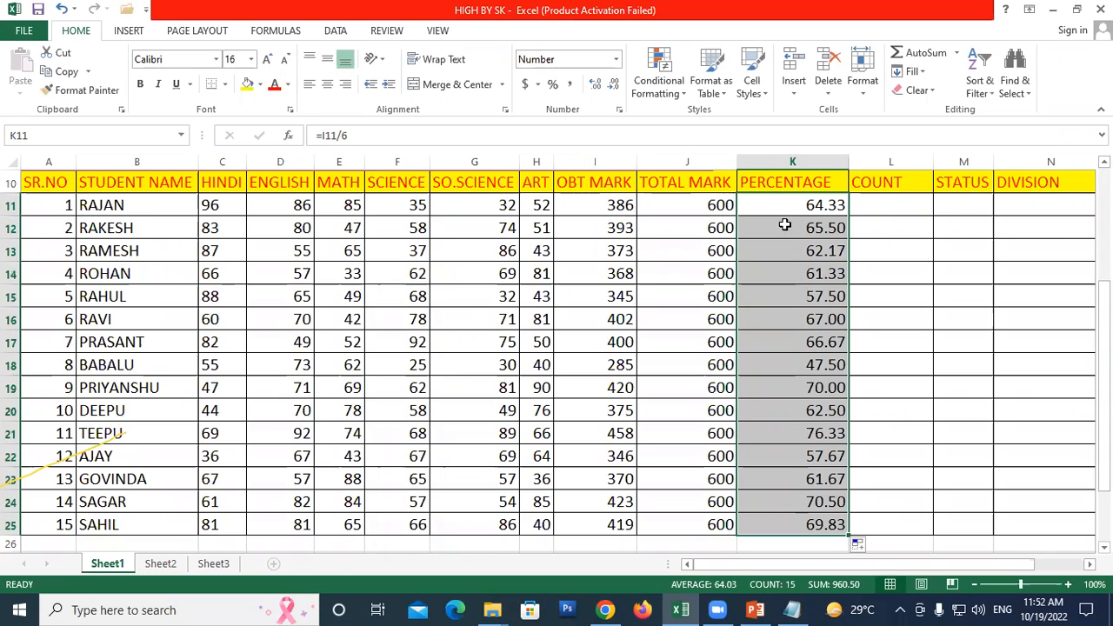
Inspect the percentage formula in K11 together with the obtained and total marks it relates to.
double_click(832, 205)
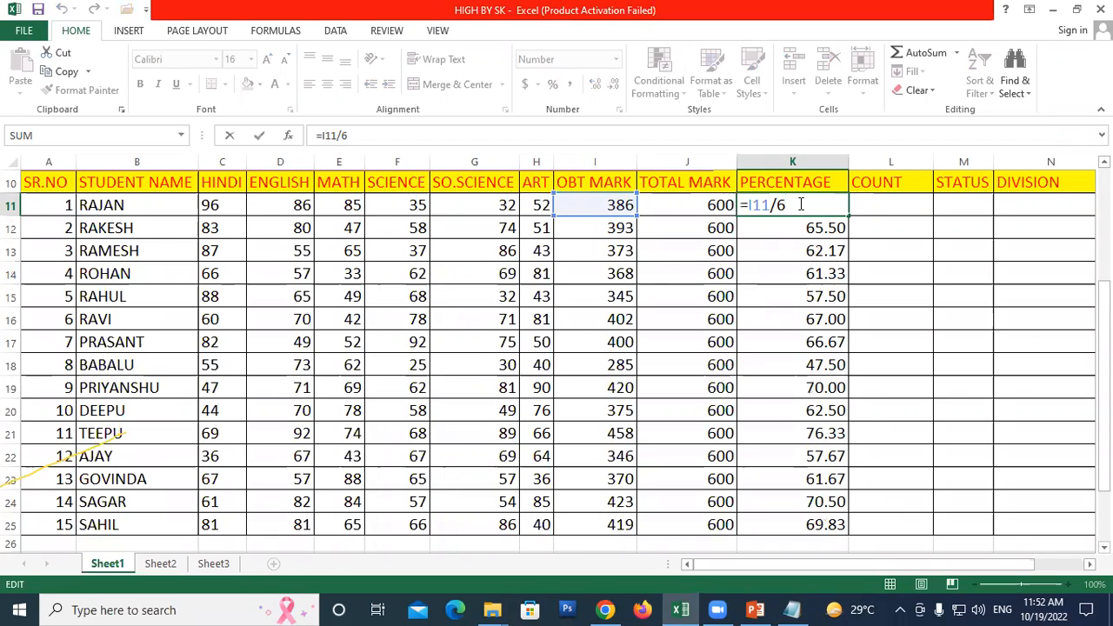
key("Return")
left_click_drag(800, 204, 786, 524)
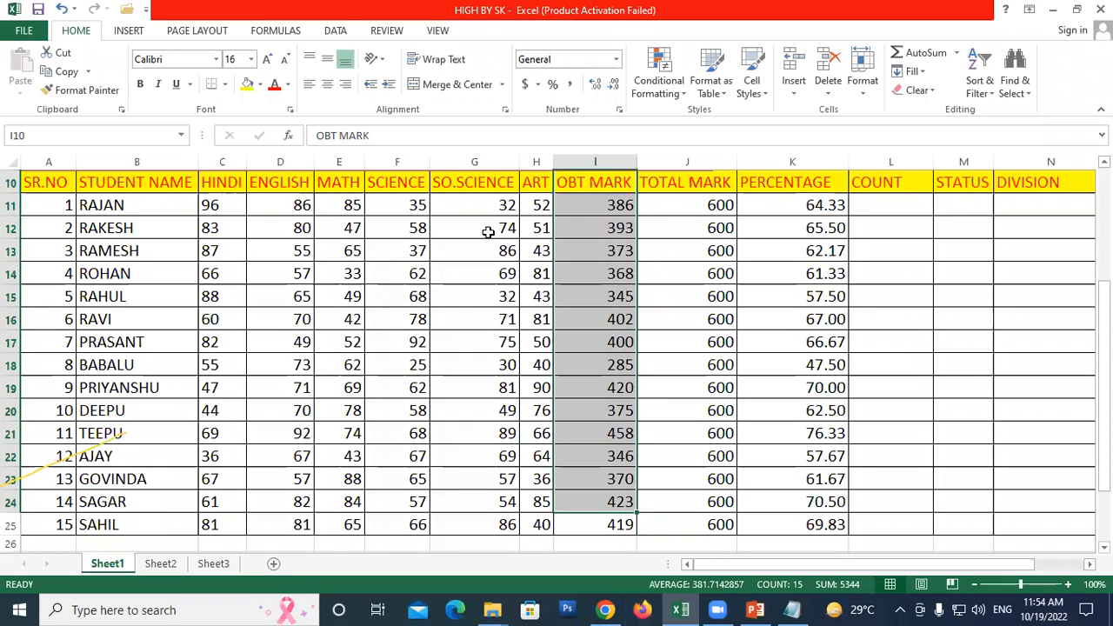
left_click(693, 212)
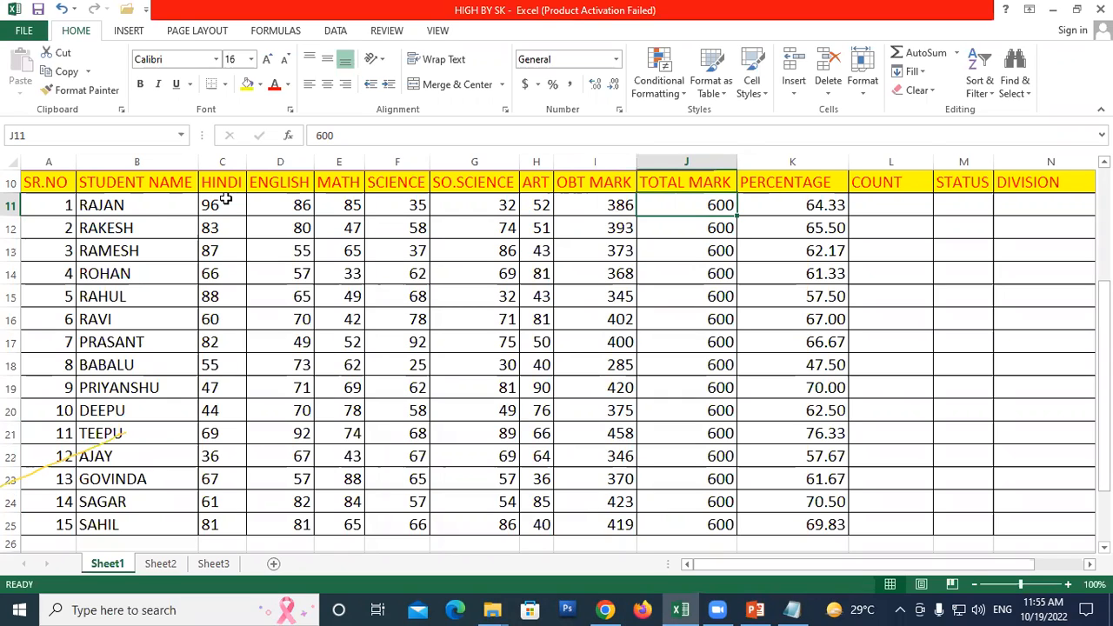
Insert two blank columns between the OBT MARK and TOTAL MARK columns.
left_click(684, 162)
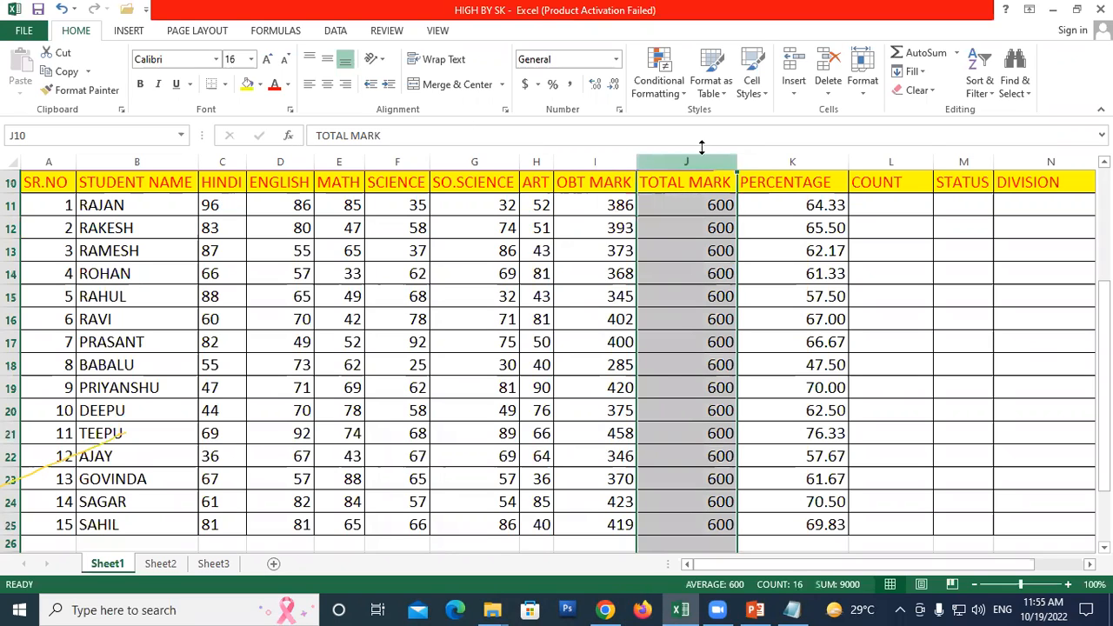
left_click(792, 61)
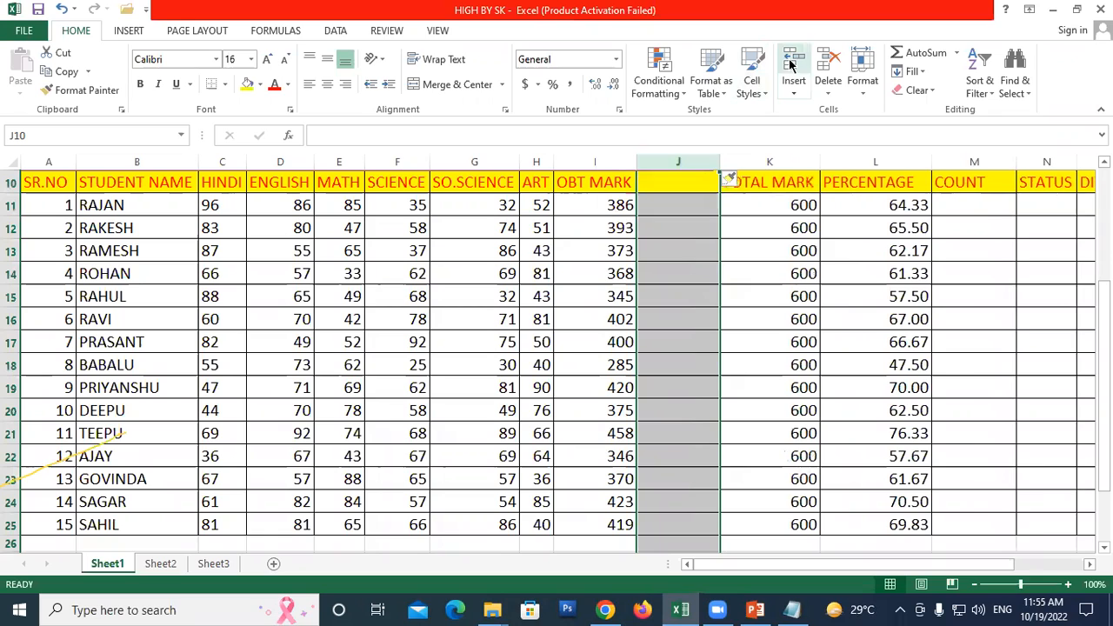
left_click(792, 61)
Add the headers MIN in J10 and MAX in K10 for the two blank columns.
left_click(667, 187)
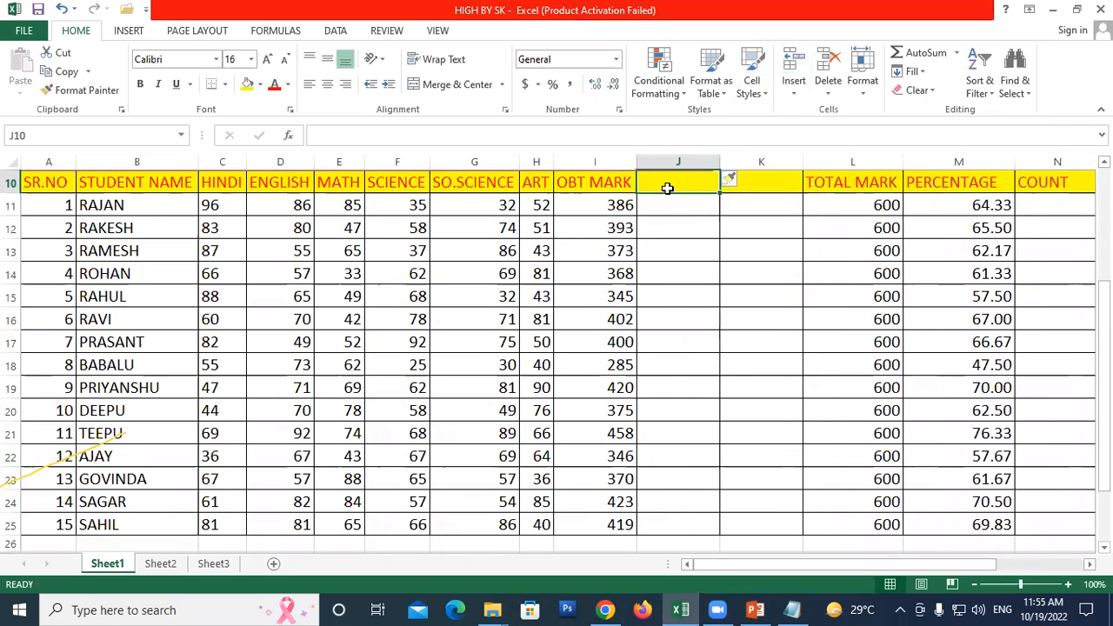
type("MIN")
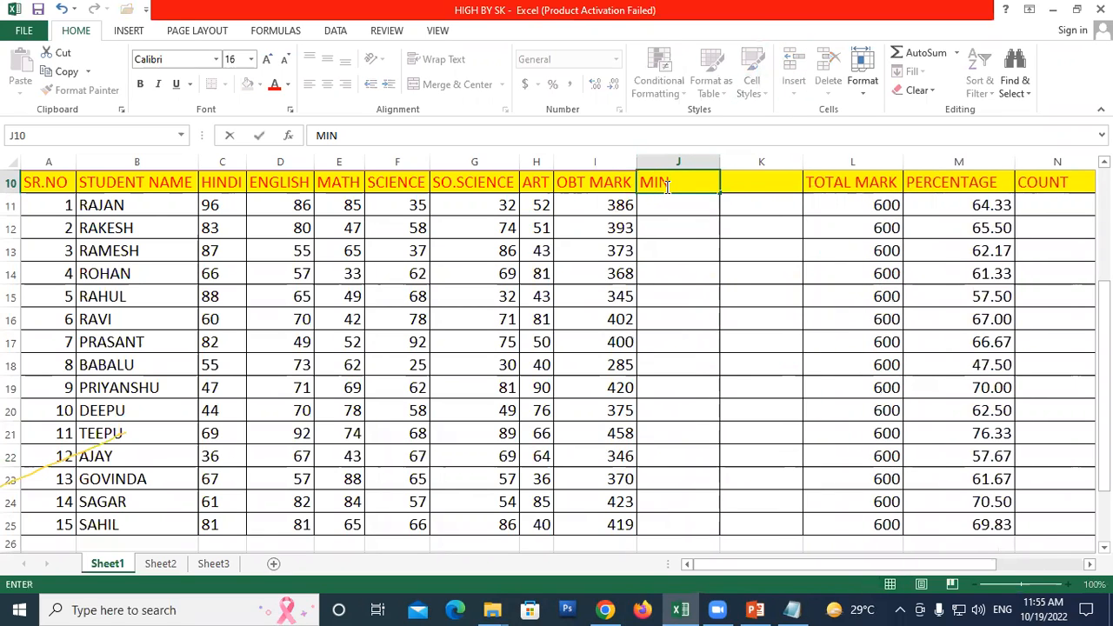
key("Tab")
type("M")
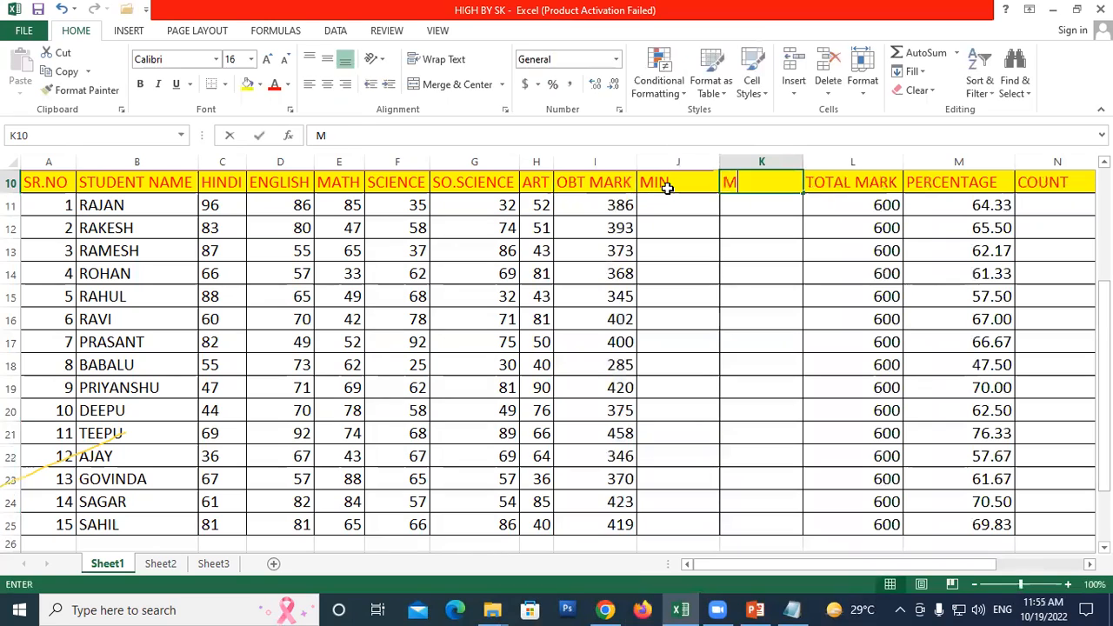
type("AX")
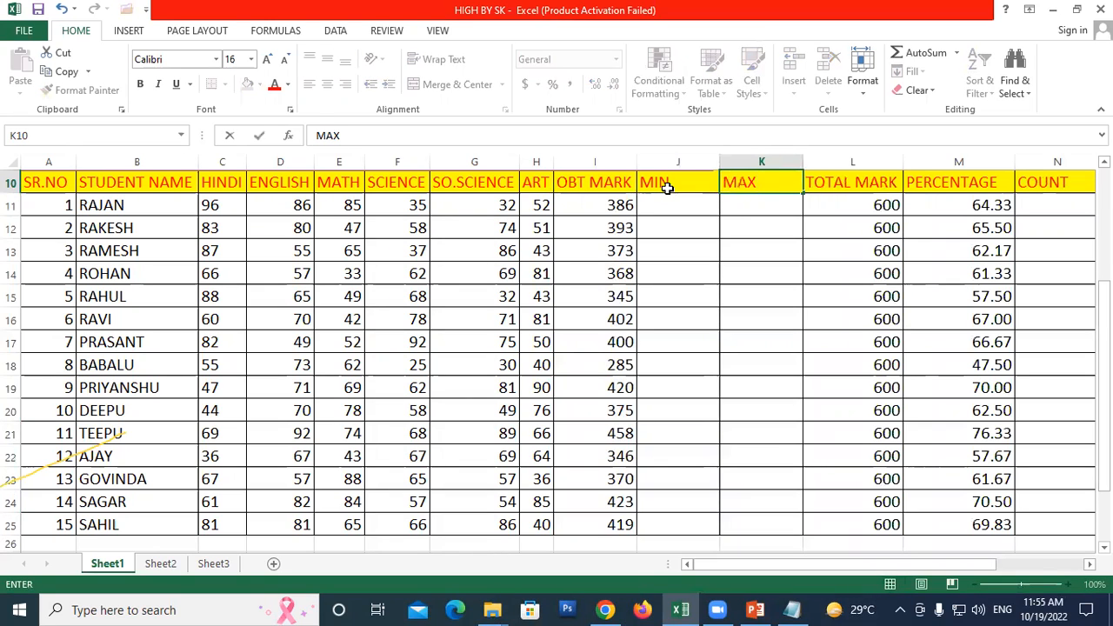
key("Return")
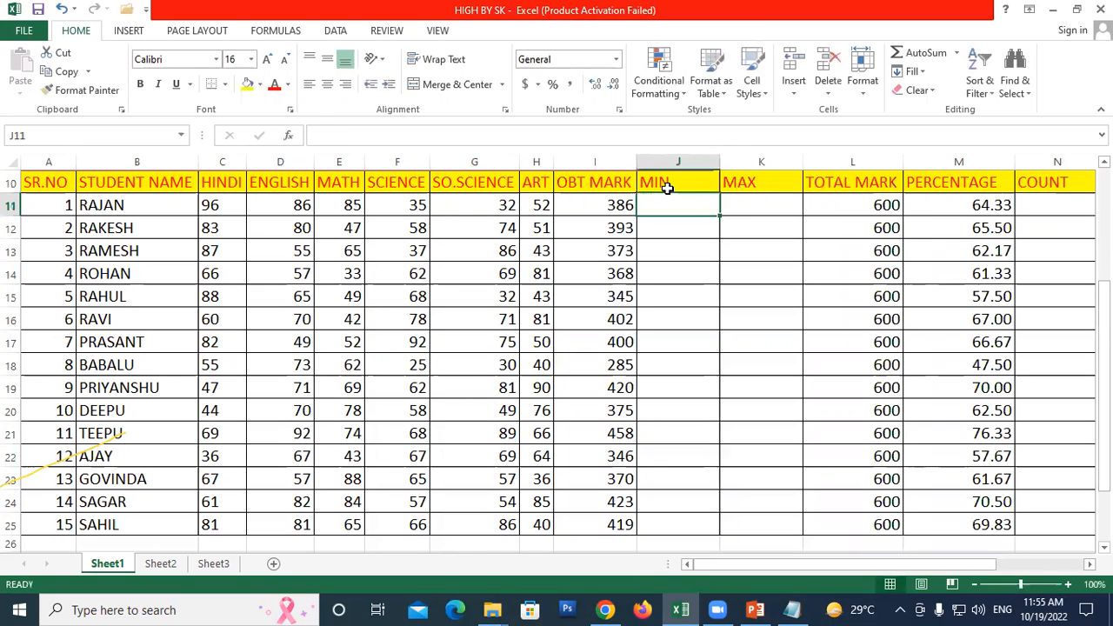
left_click(762, 184)
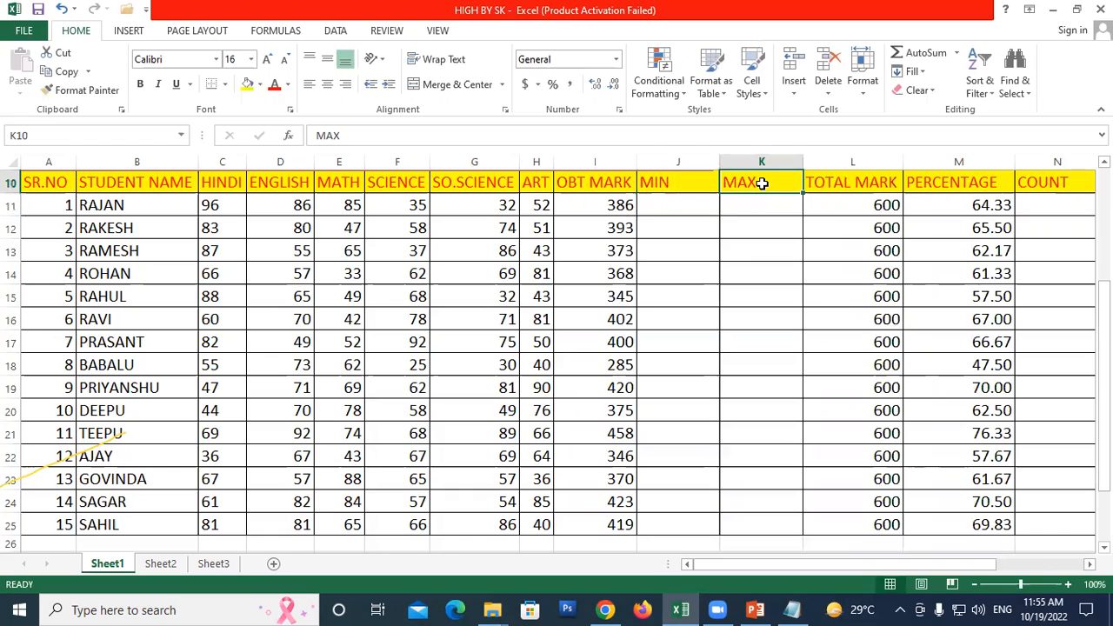
Enter =MIN(C11:H11) in J11 to get the student's lowest subject mark and fill it down to J25.
left_click(682, 209)
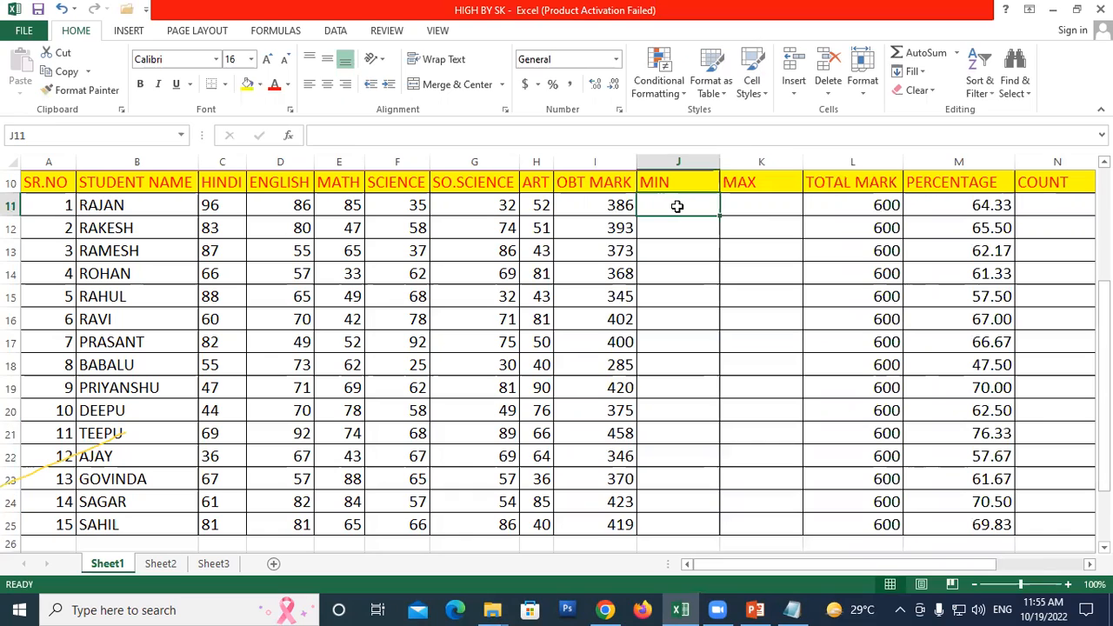
type("=")
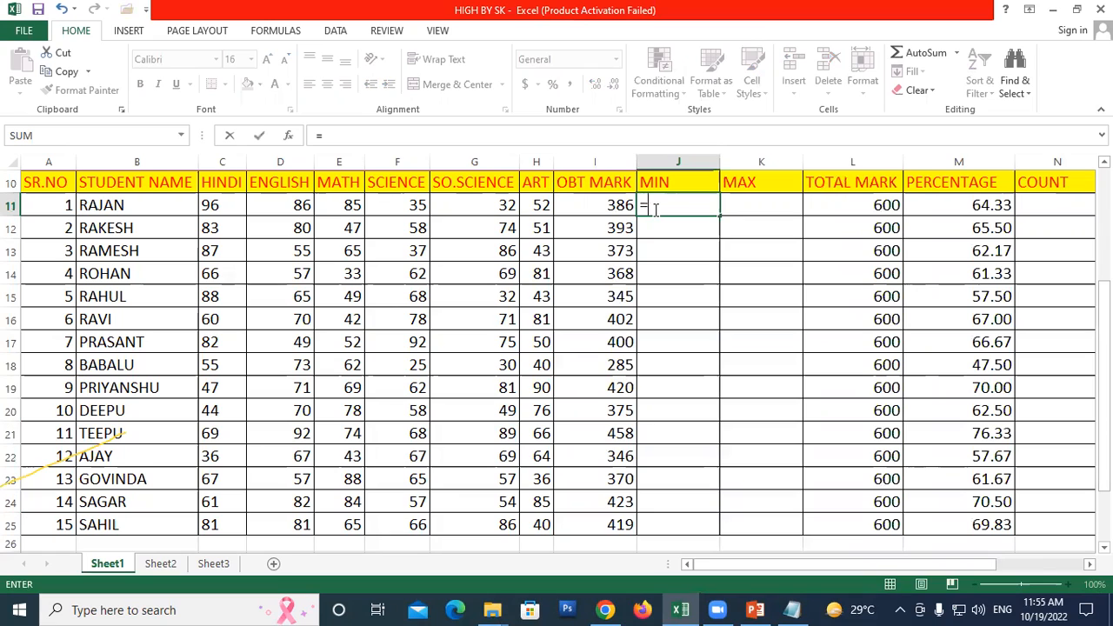
type("MIN")
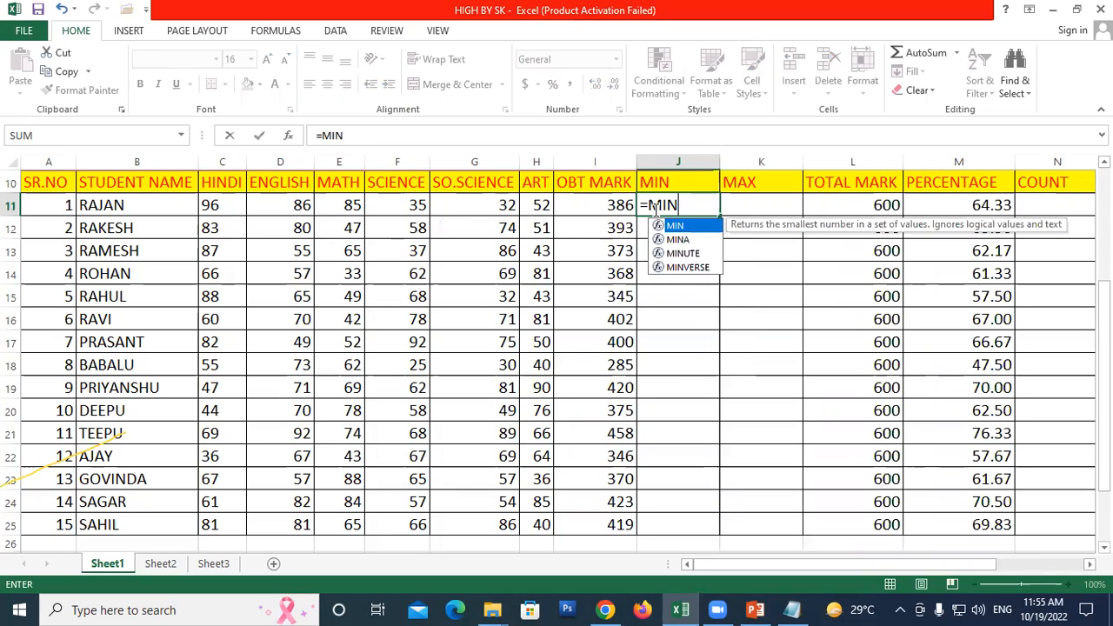
type("(")
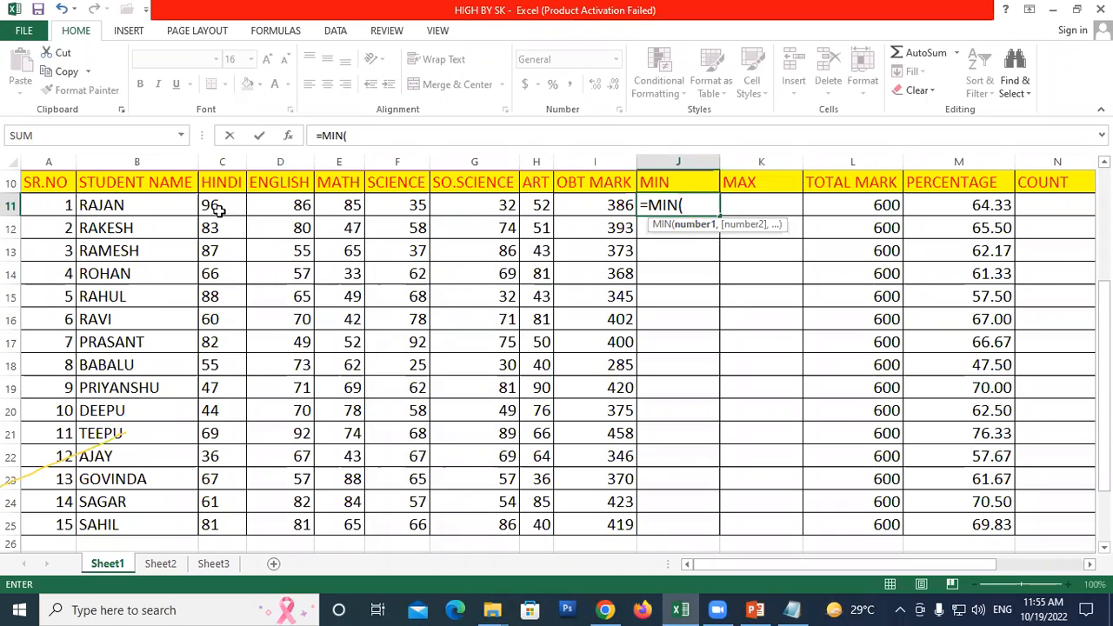
left_click_drag(210, 204, 528, 204)
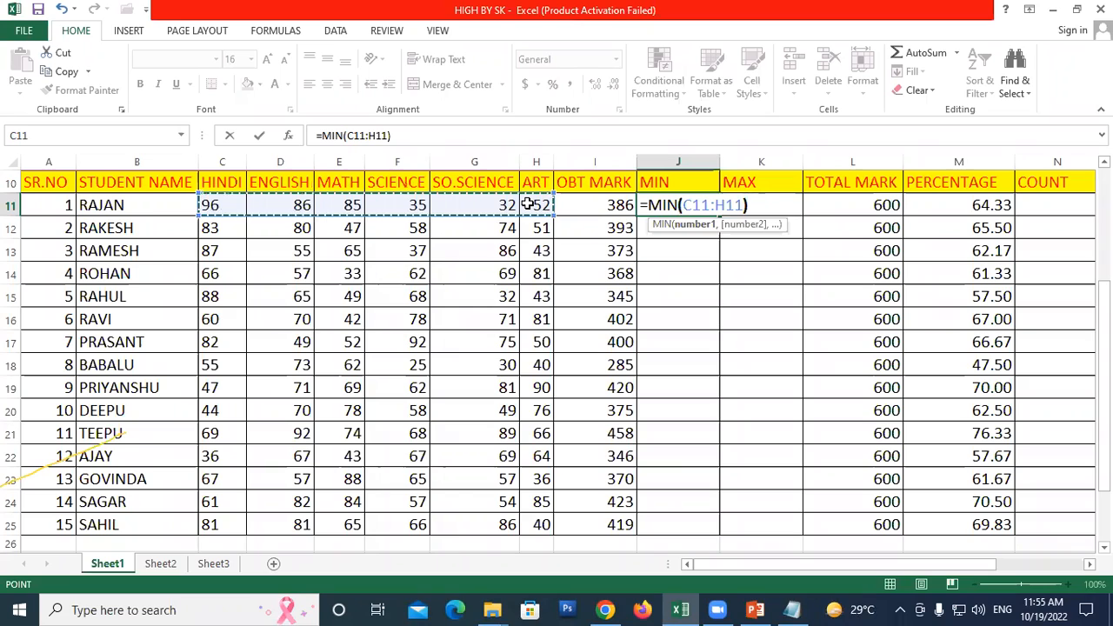
type(")")
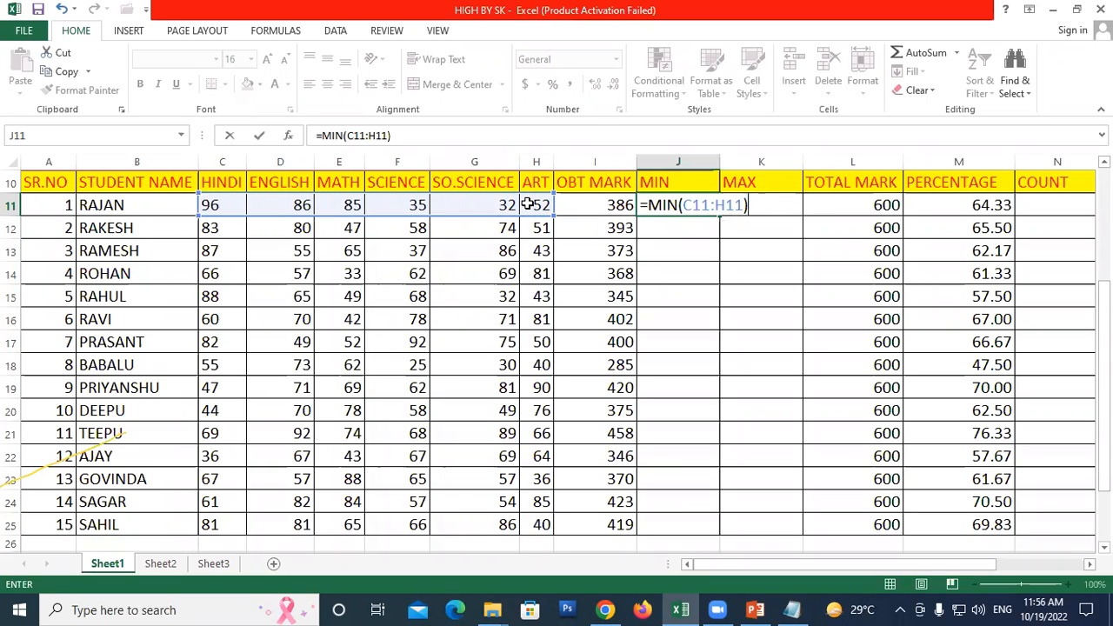
key("Return")
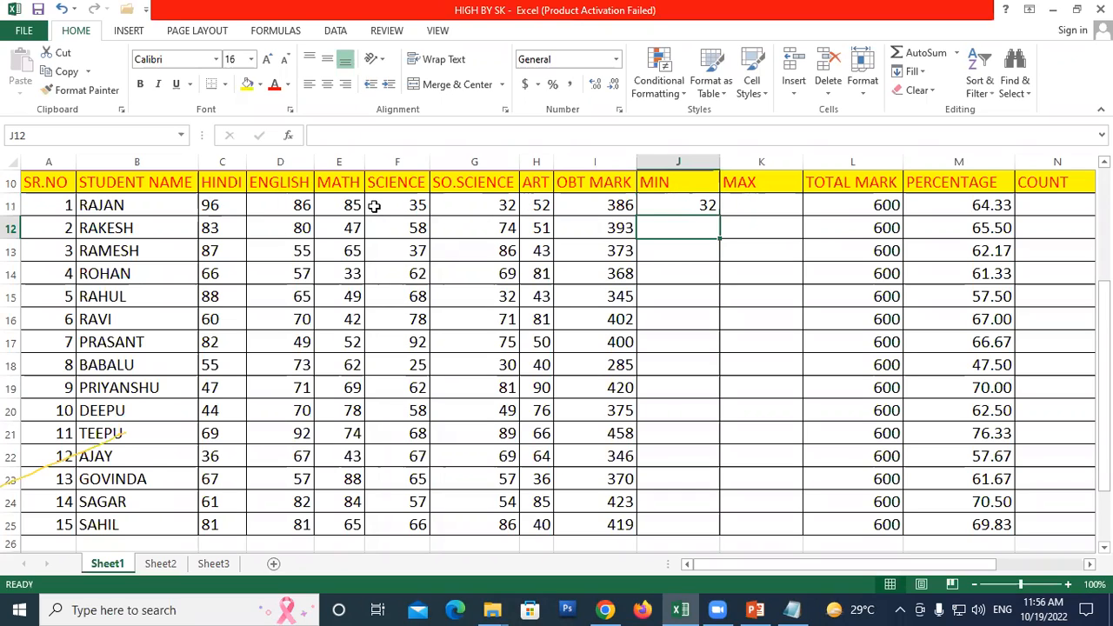
left_click(679, 204)
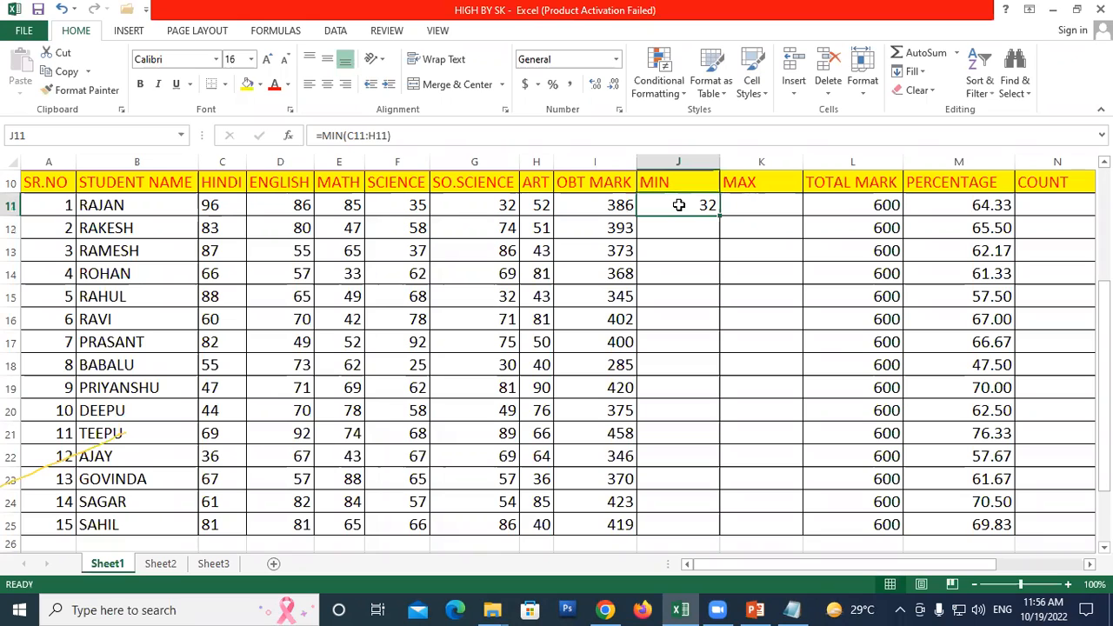
left_click_drag(718, 216, 739, 538)
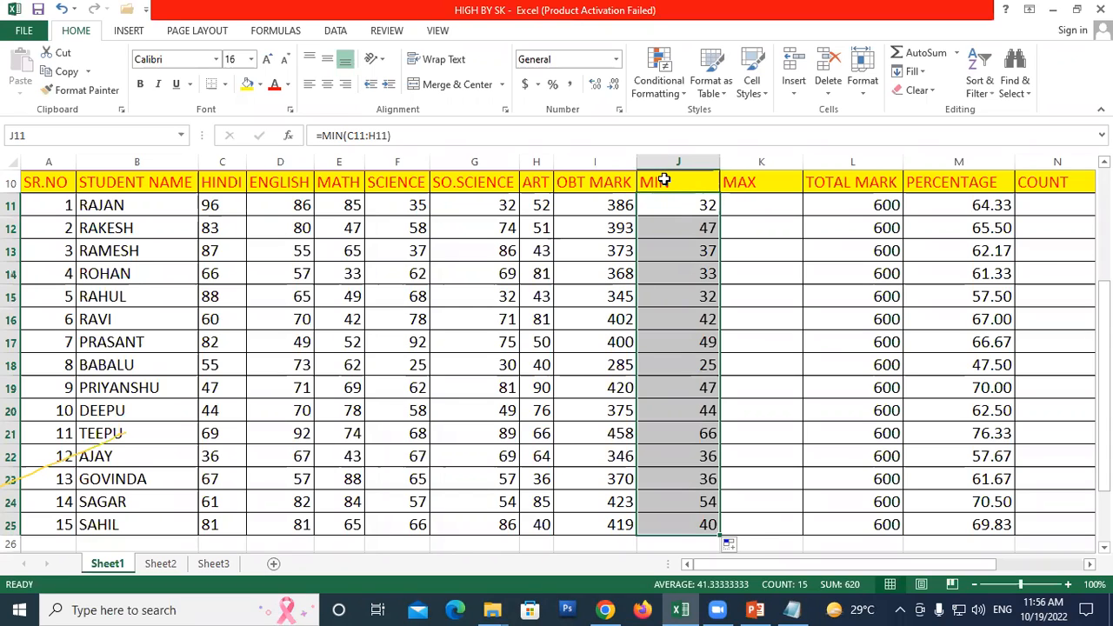
left_click(664, 180)
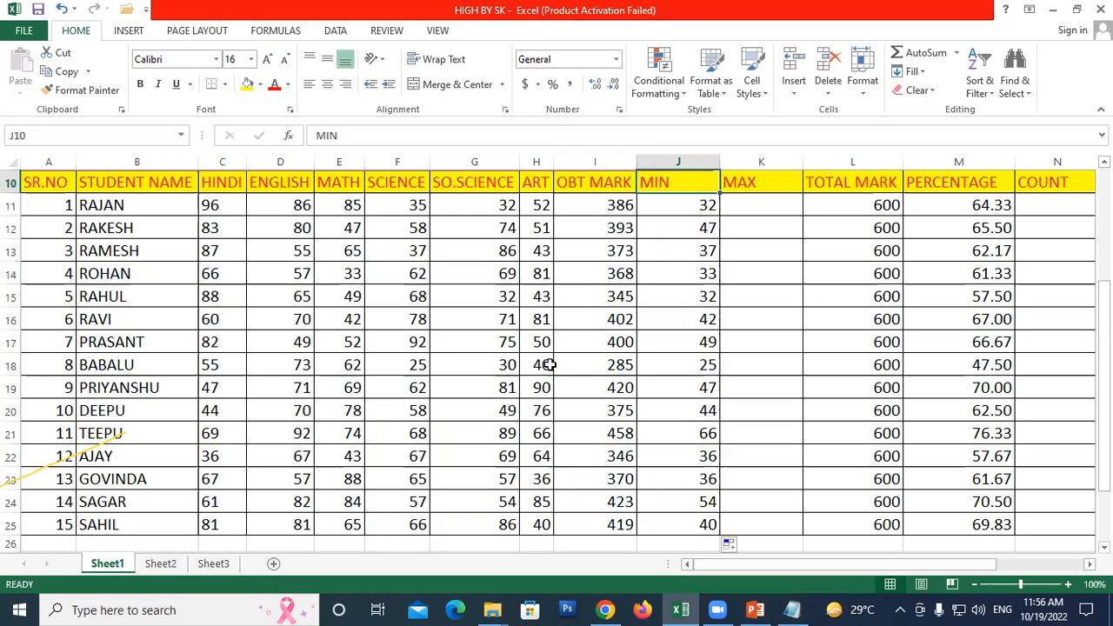
Enter =MAX(C11:H11) in K11 to get the student's highest subject mark and fill it down to K25.
left_click(741, 185)
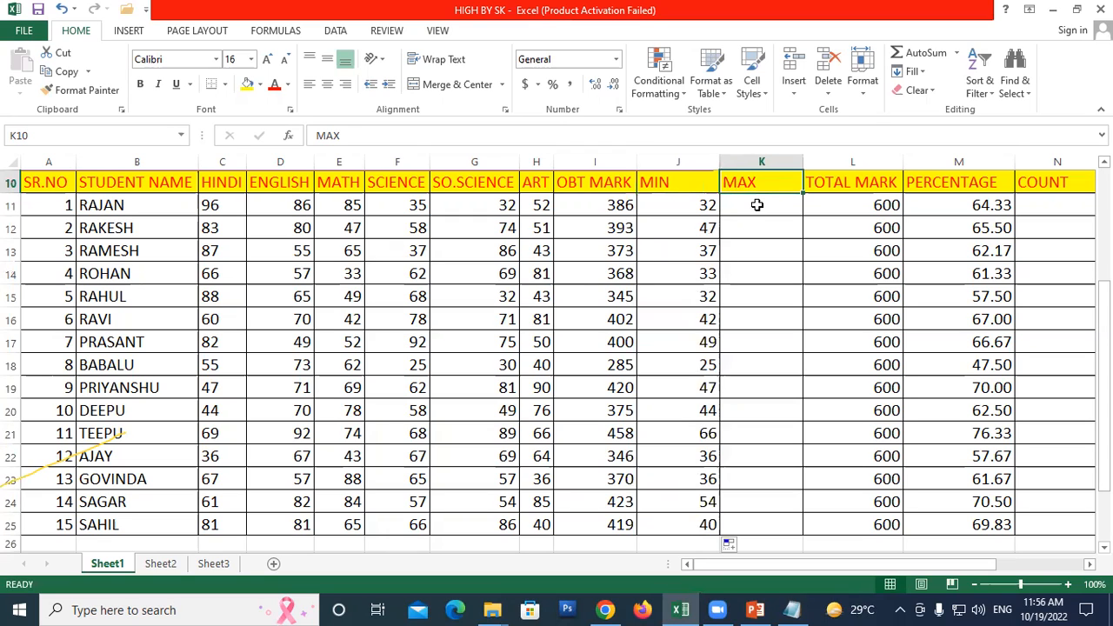
left_click(757, 206)
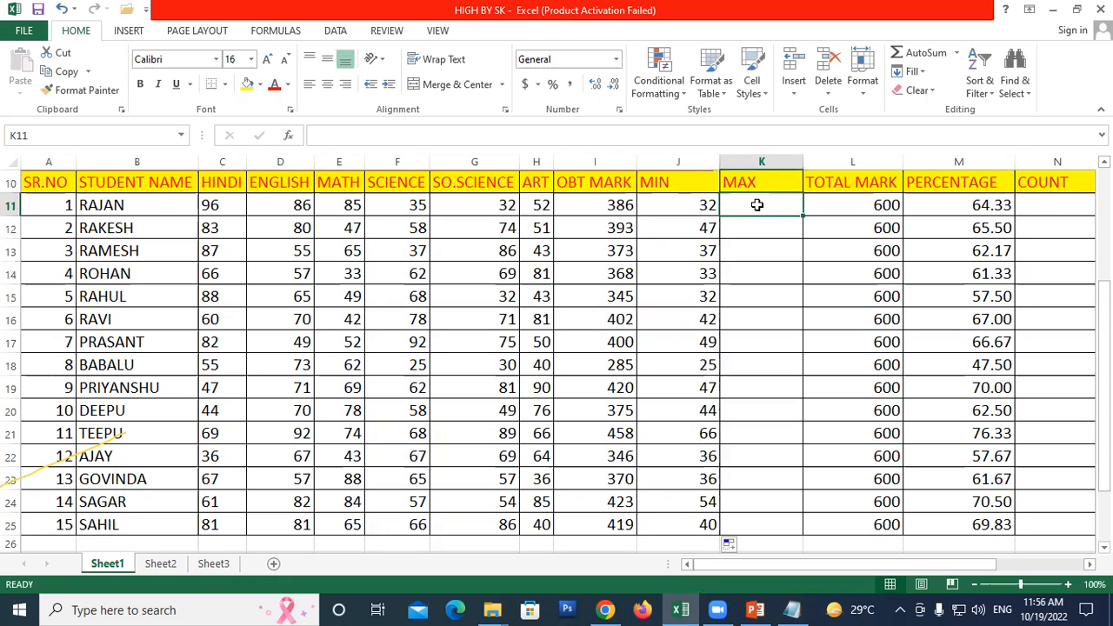
type("=MAX(")
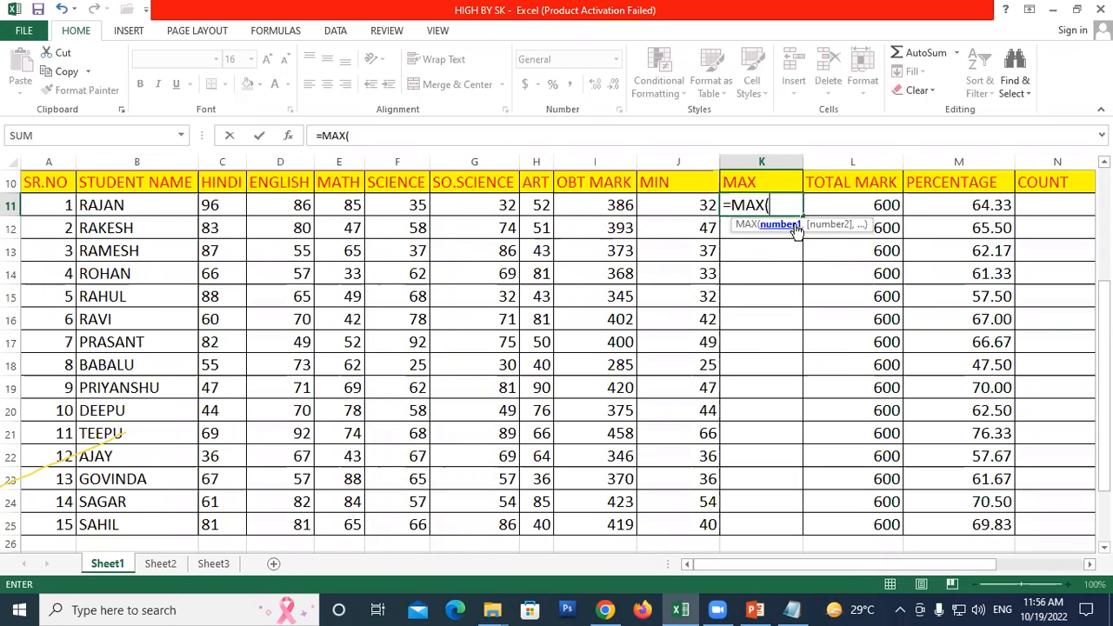
left_click(220, 207)
left_click_drag(219, 207, 539, 199)
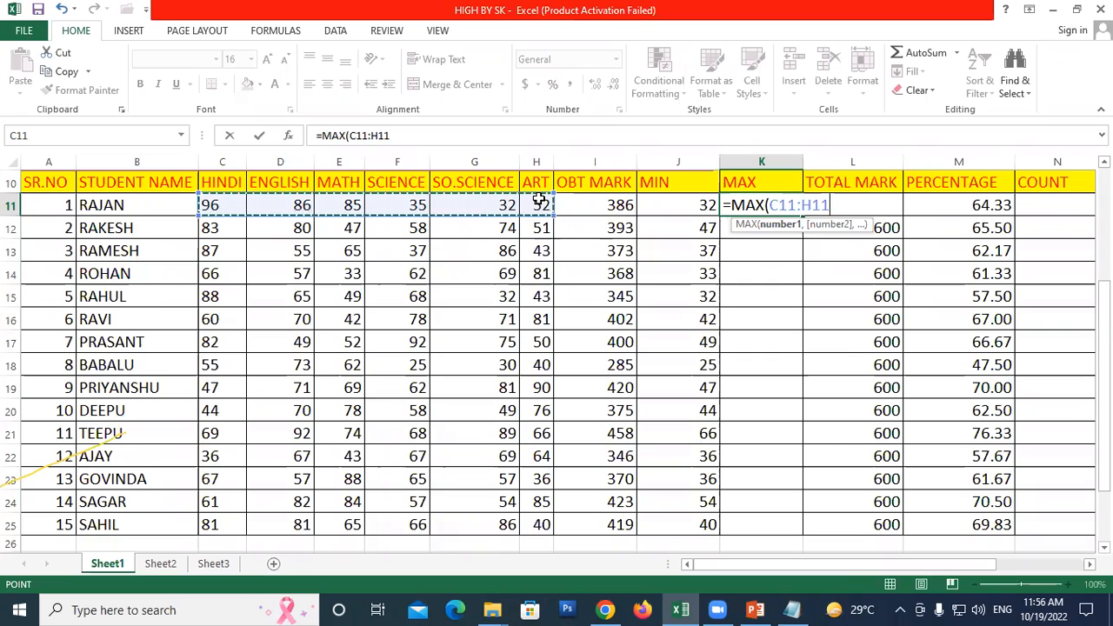
type(")")
key("Return")
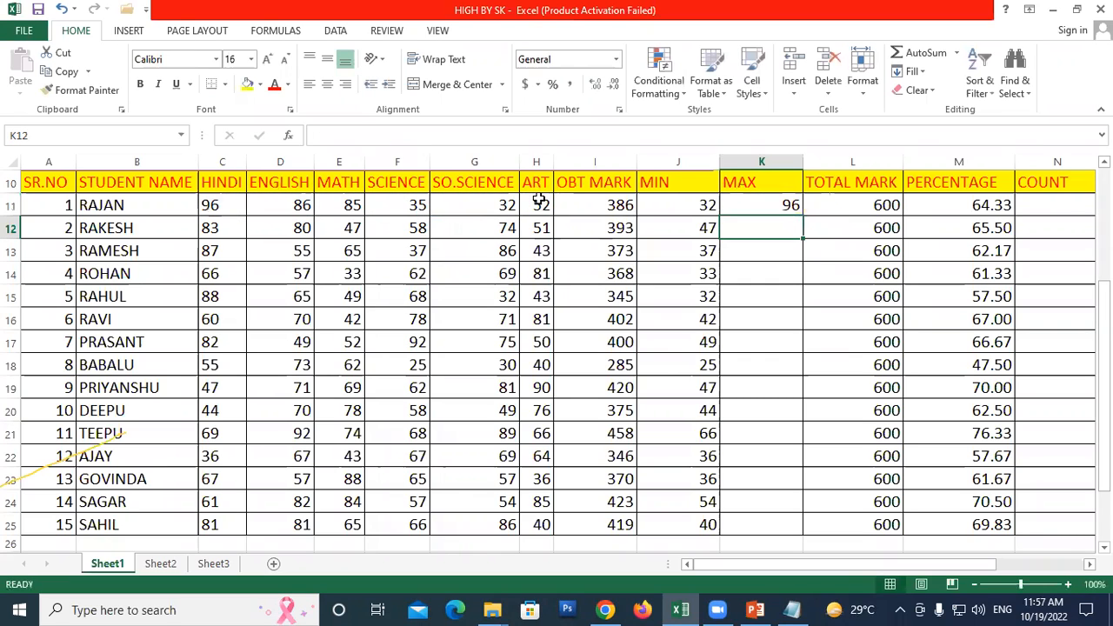
left_click(776, 211)
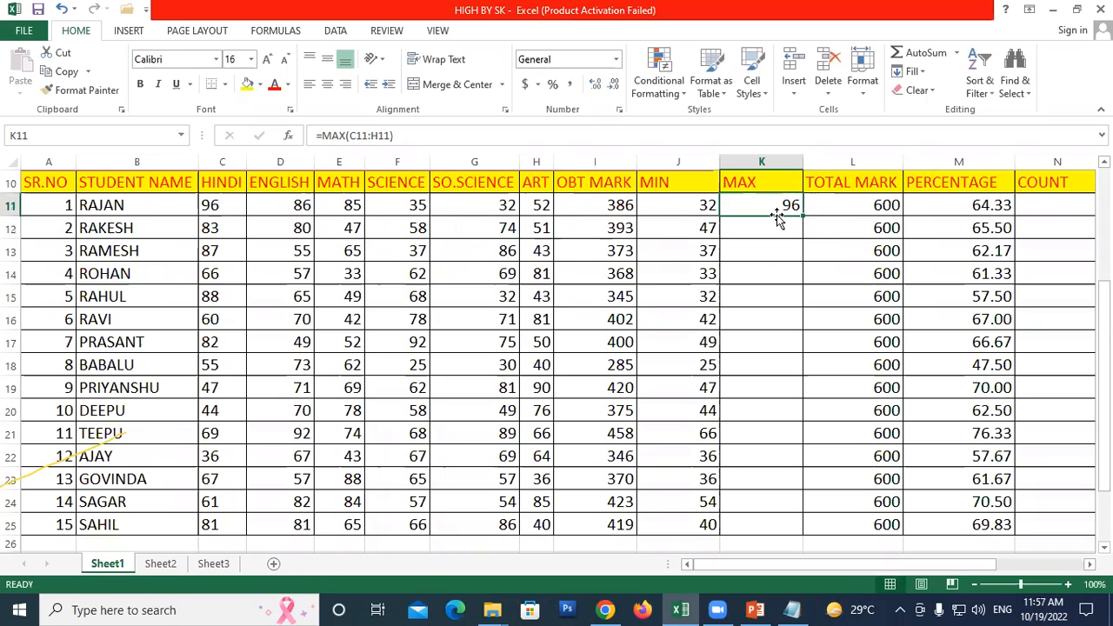
left_click_drag(801, 218, 812, 530)
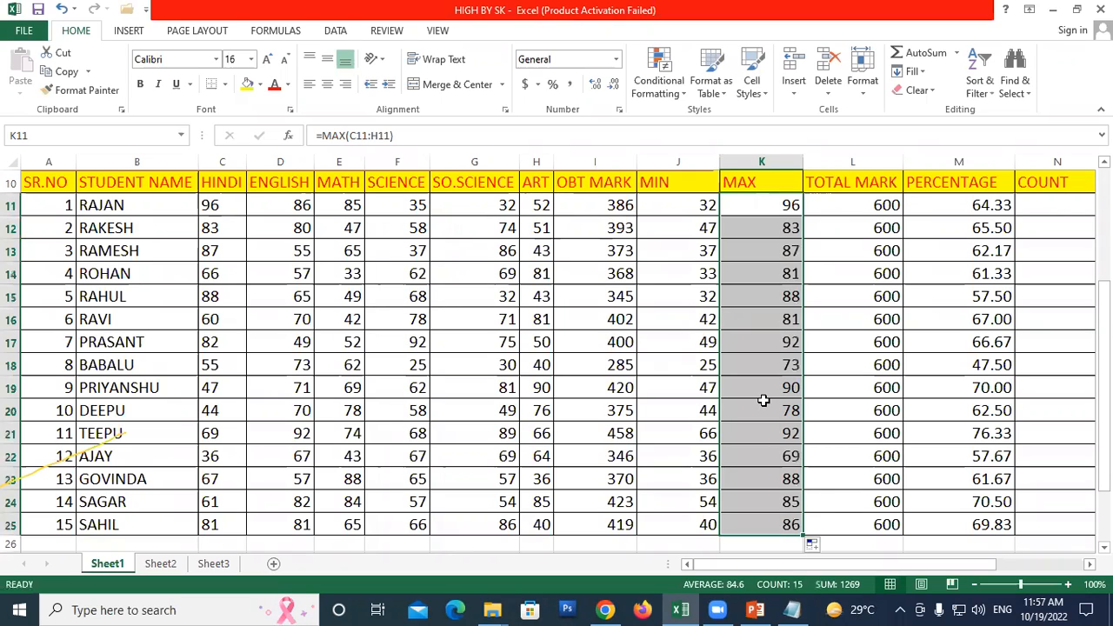
Review the MAX and MIN formulas and values for all students in J11:K25.
left_click(148, 208)
left_click(769, 205)
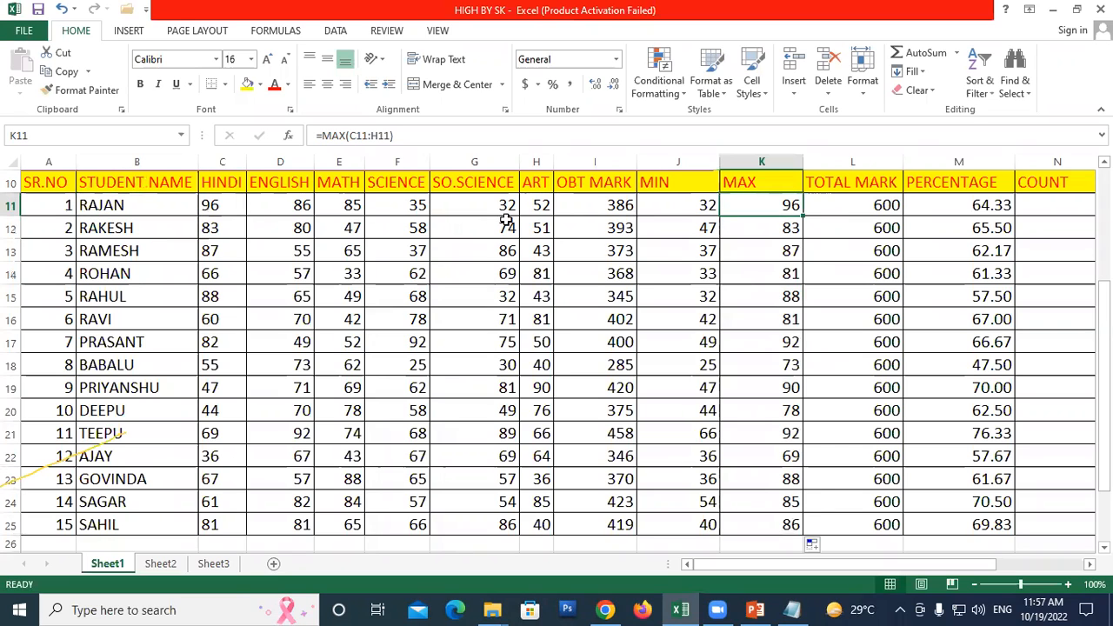
left_click(776, 229)
left_click_drag(755, 296, 754, 296)
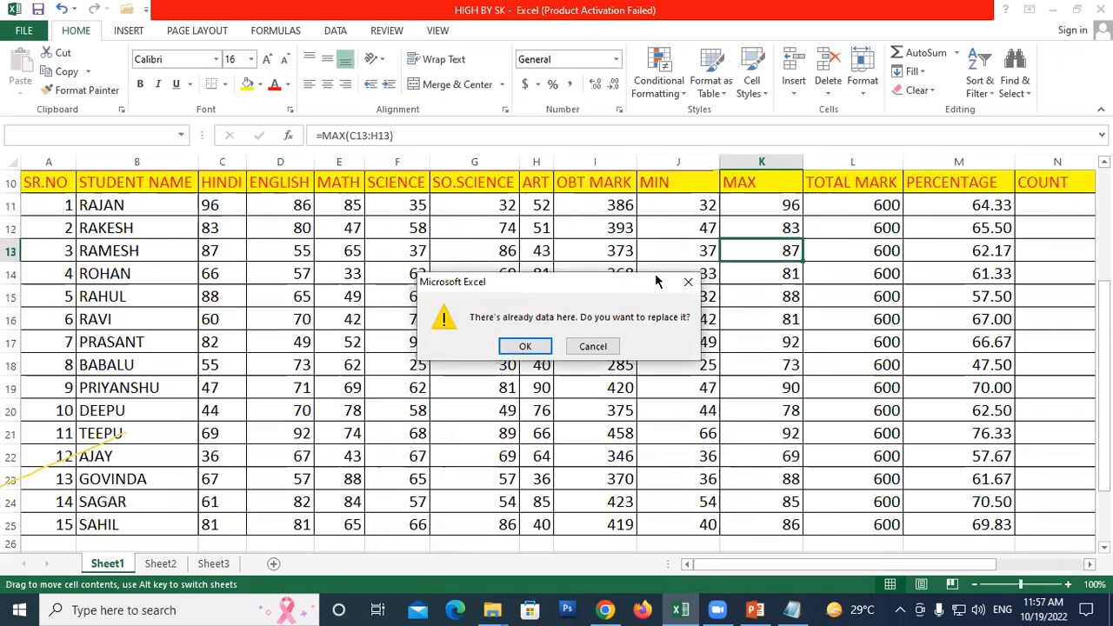
left_click(687, 281)
left_click_drag(768, 206, 773, 521)
left_click(749, 341)
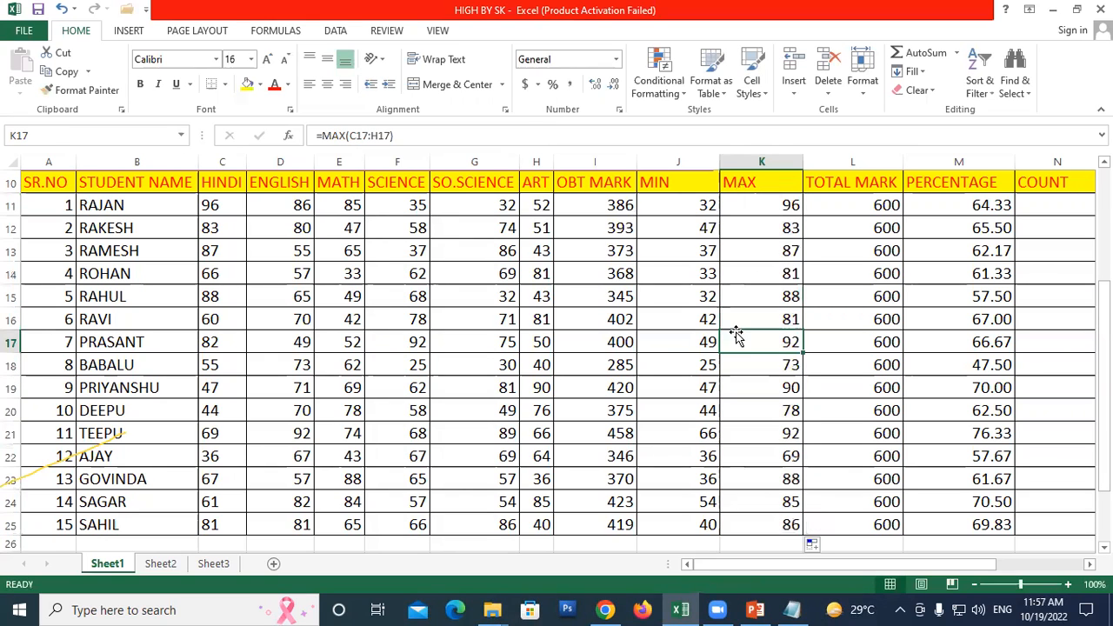
left_click_drag(678, 209, 680, 522)
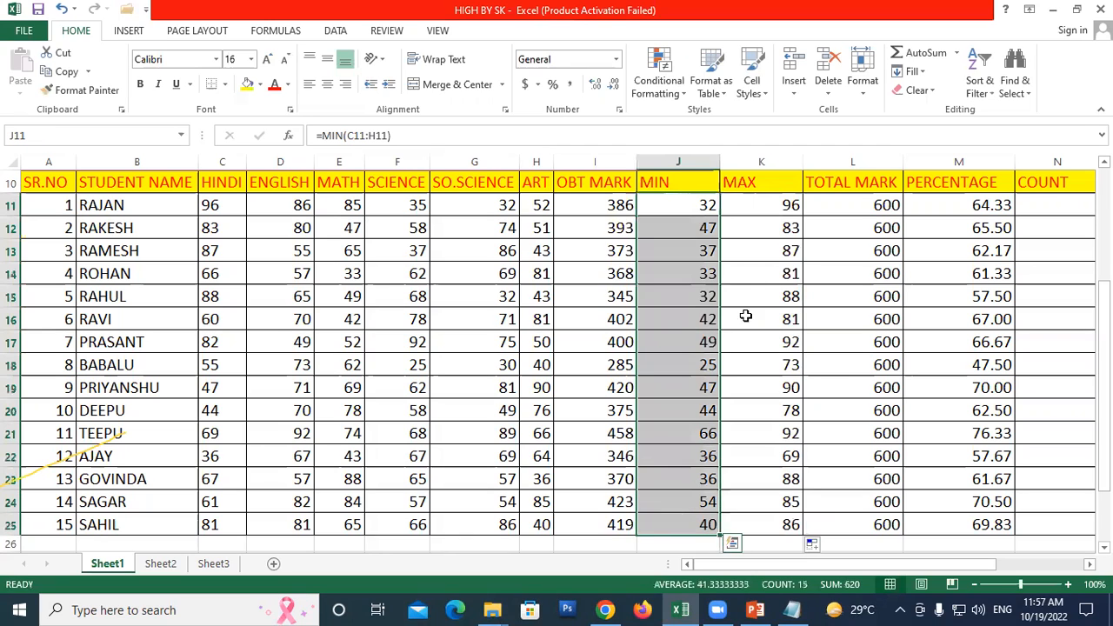
left_click_drag(773, 209, 753, 521)
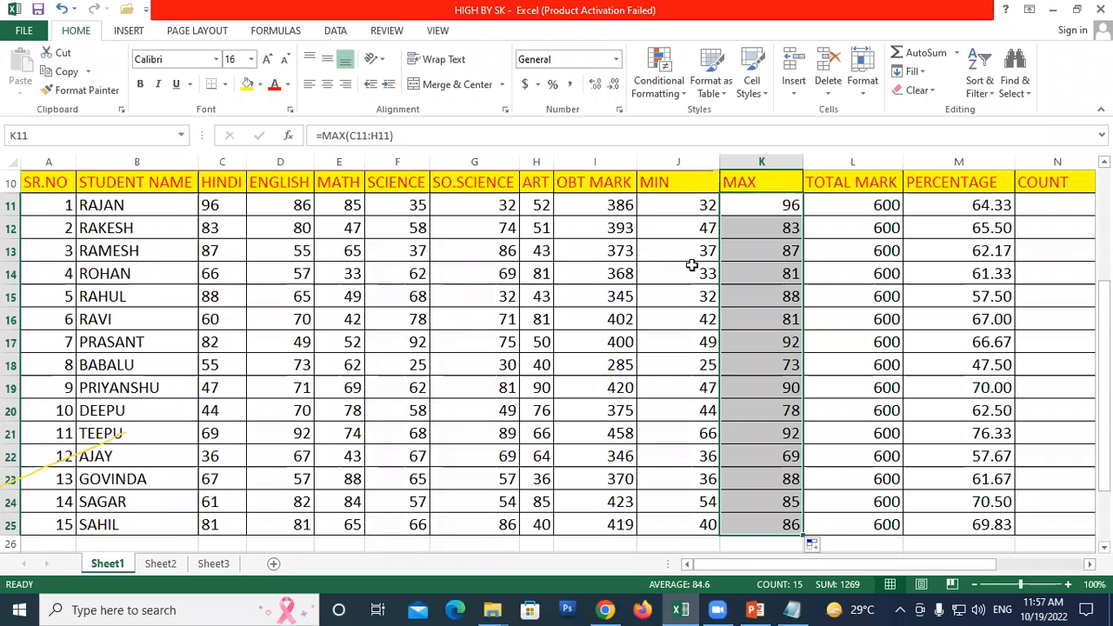
Enter =MIN(J11:J25) in J26 to find the lowest mark across the whole MIN column.
scroll(691, 266, "down", 3)
left_click(665, 337)
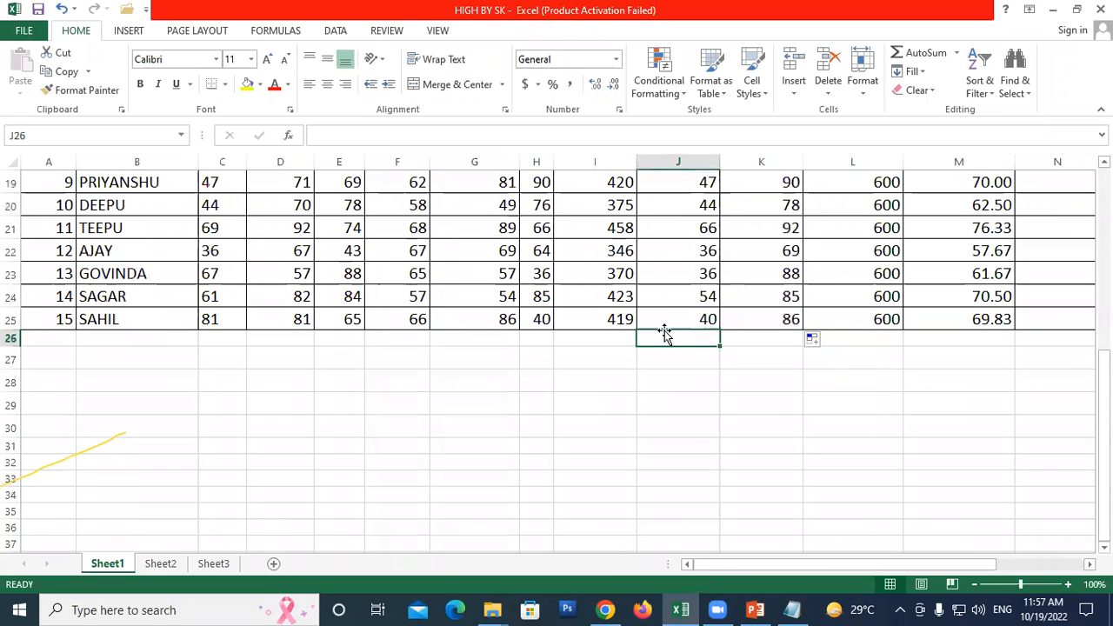
type("=")
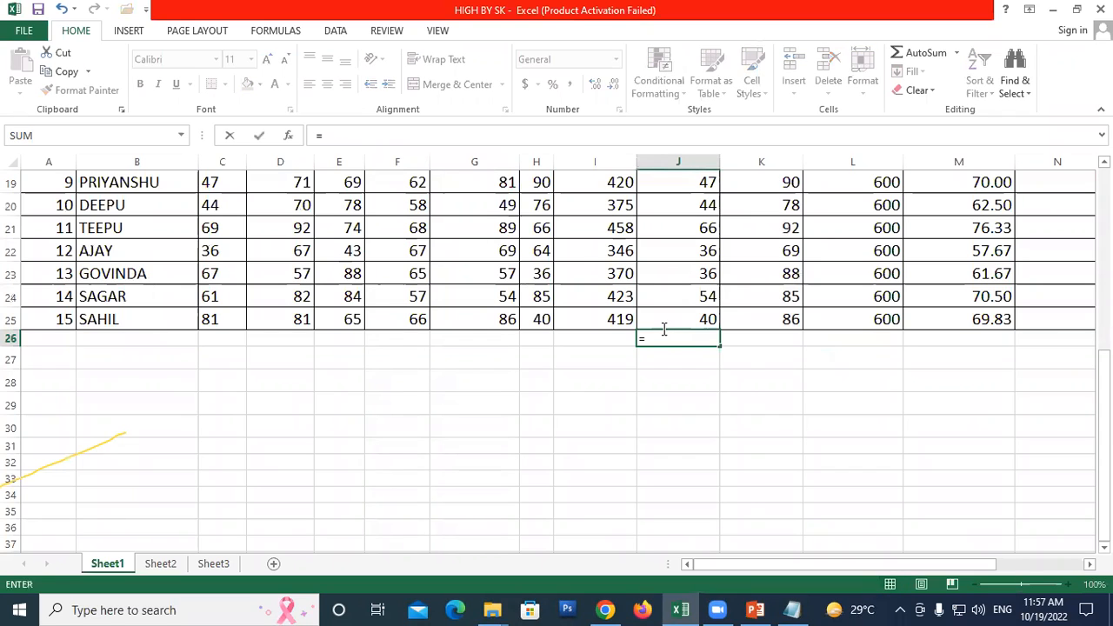
type("MIN")
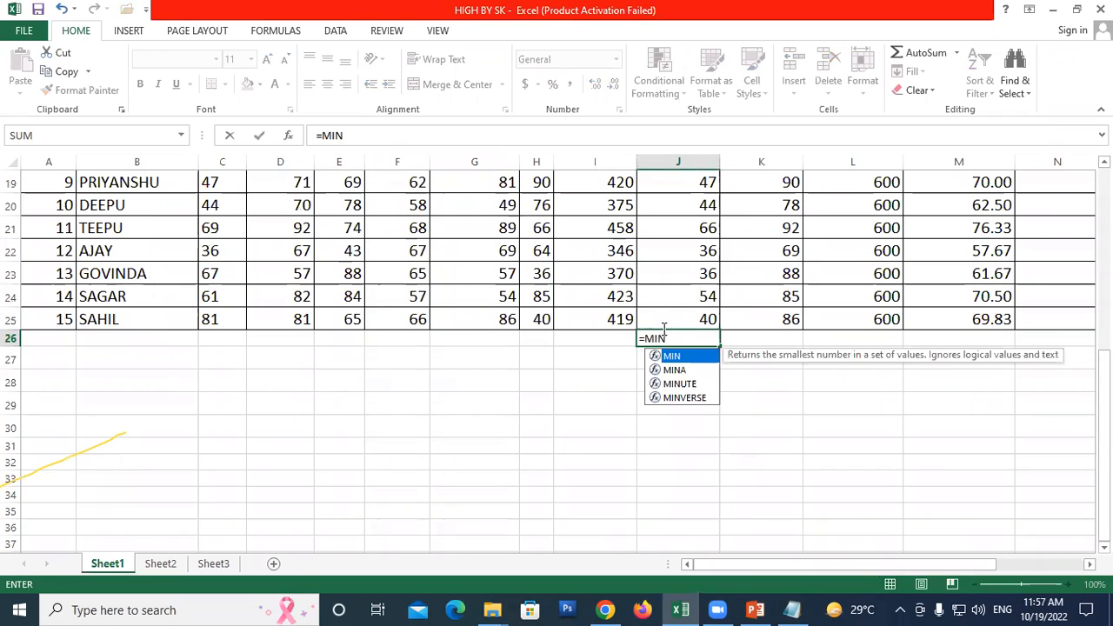
type("(")
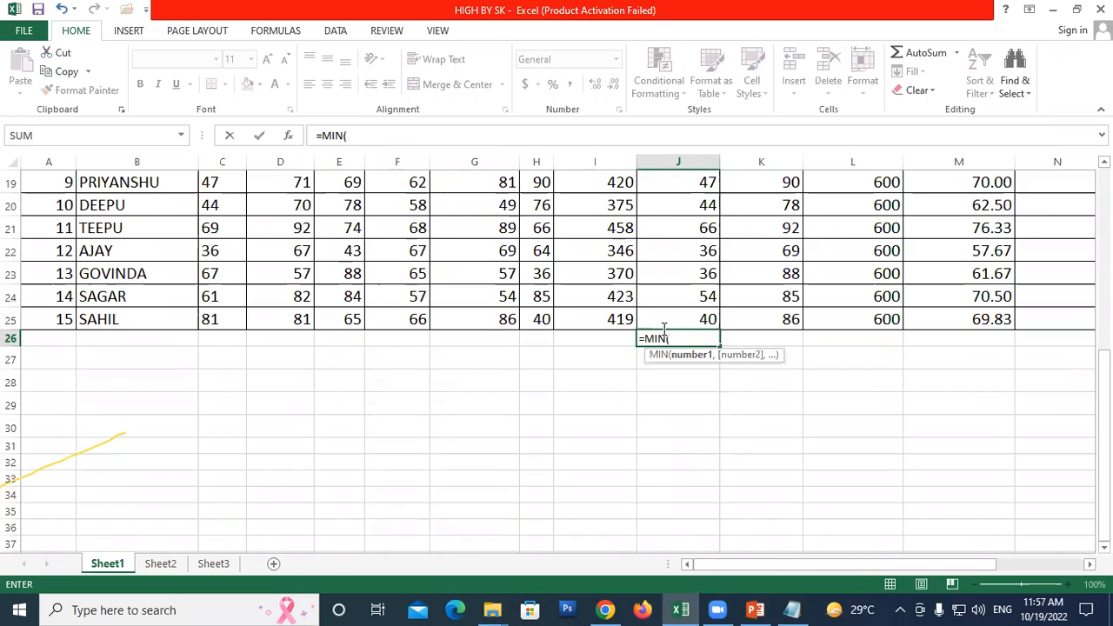
scroll(664, 335, "up", 4)
left_click_drag(673, 252, 700, 525)
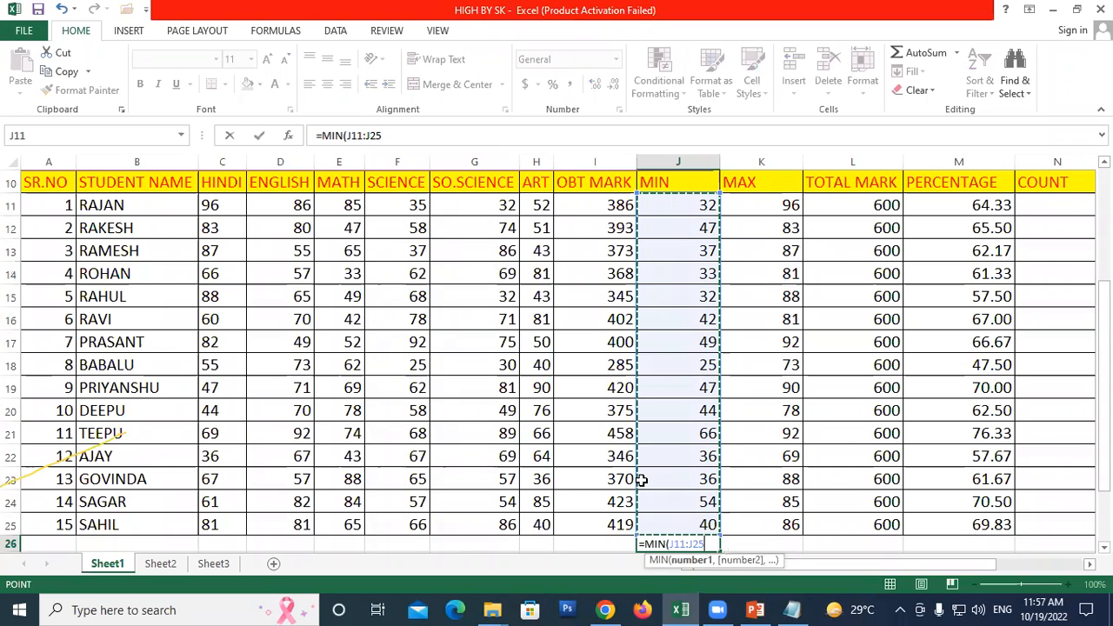
type(")")
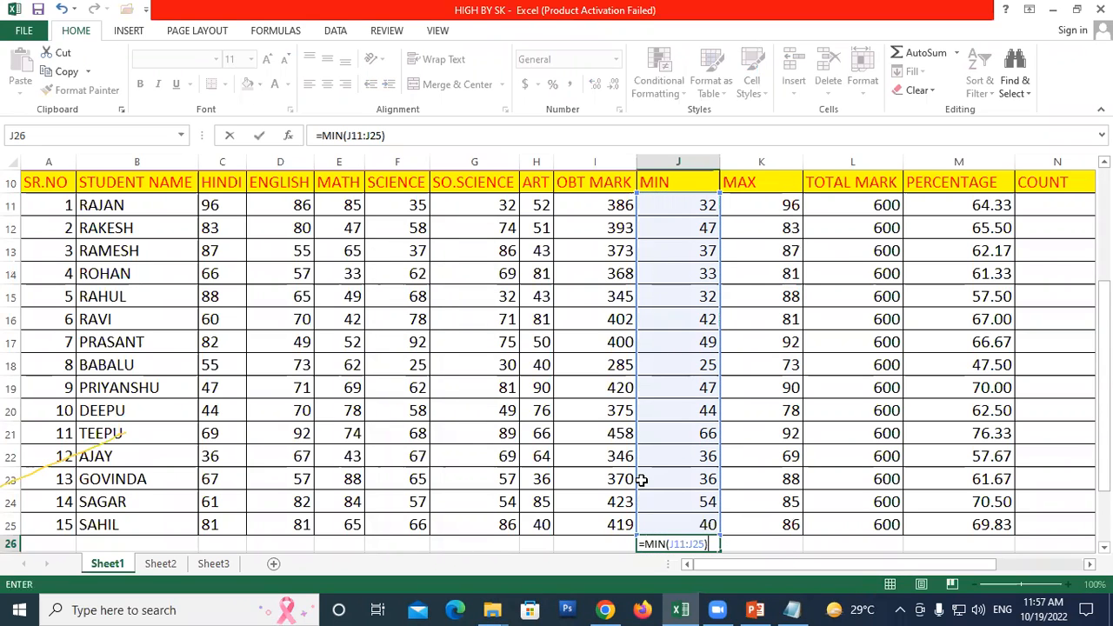
key("Return")
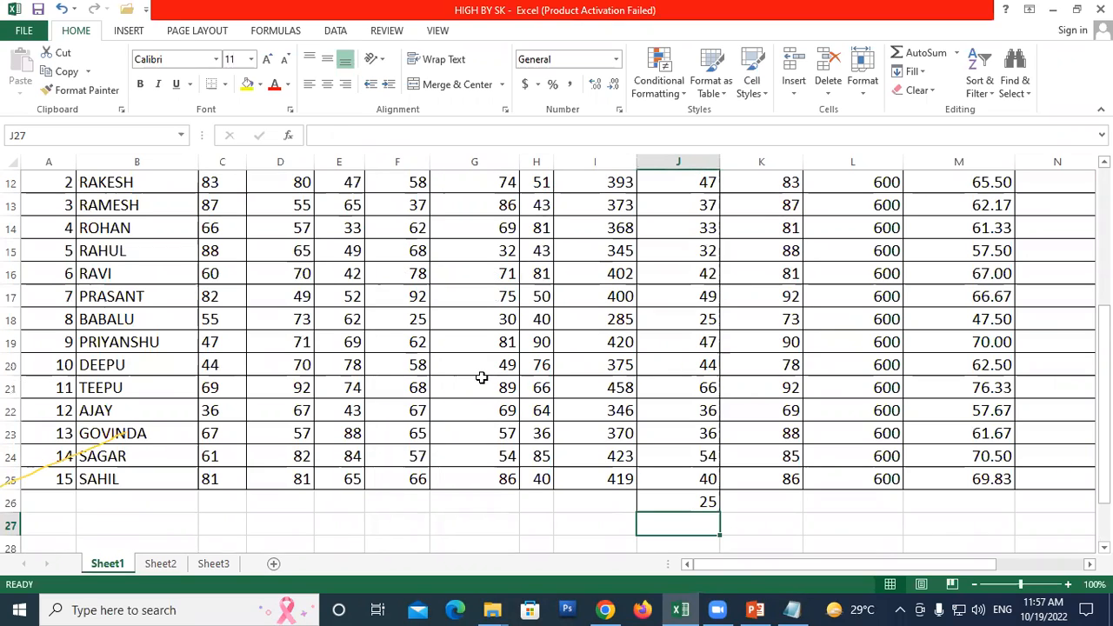
Enter =MAX(K11:K25) in K26 to find the highest mark across the whole MAX column.
left_click(658, 493)
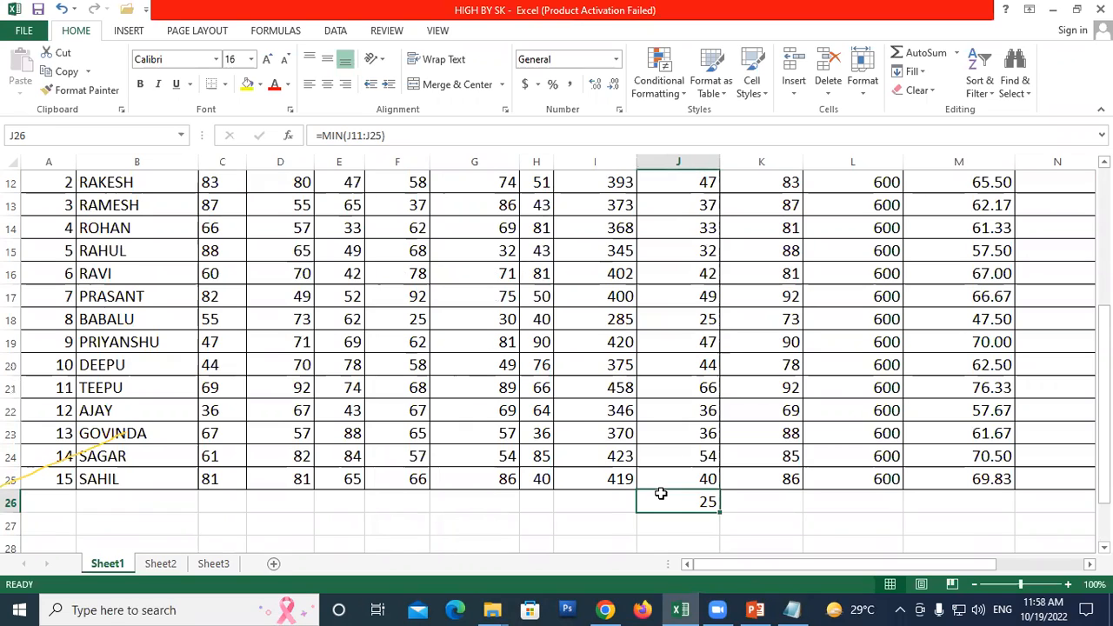
left_click(786, 500)
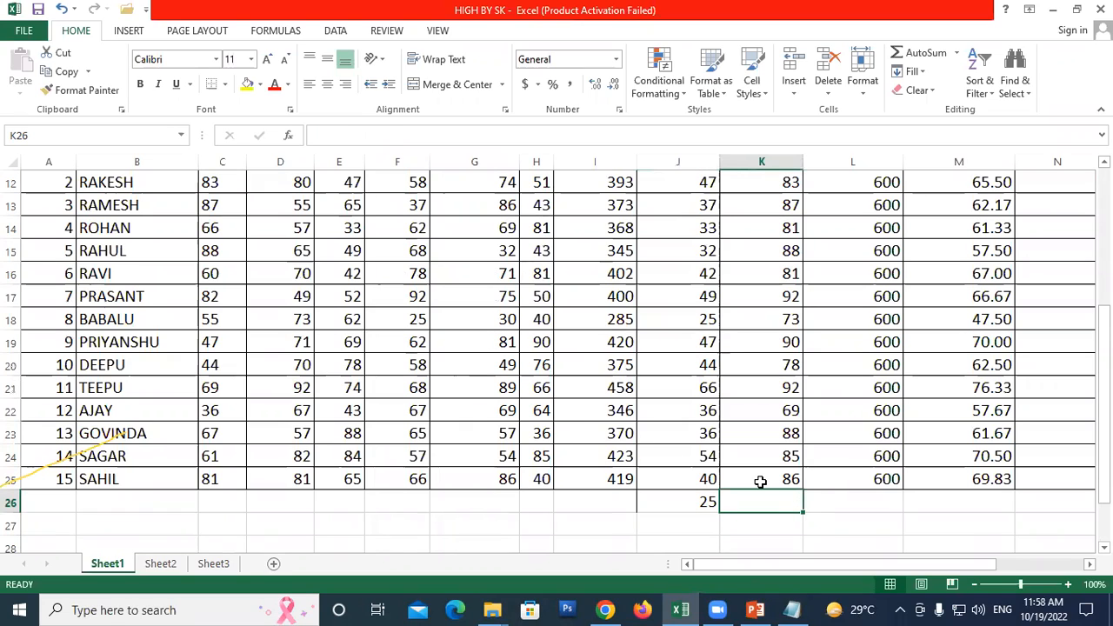
type("=")
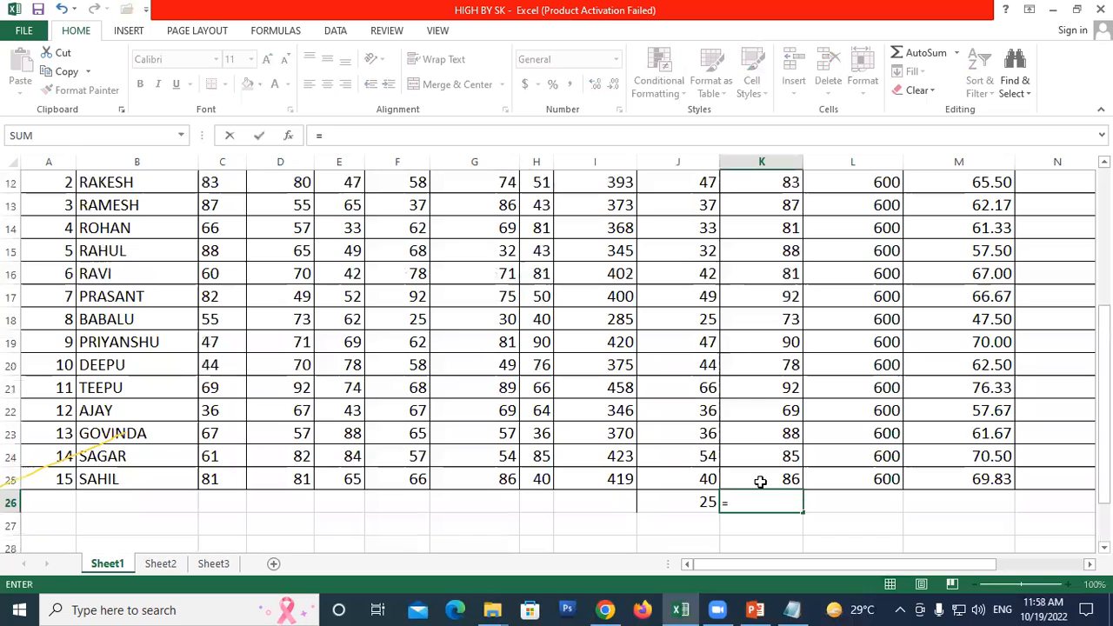
type("MAX")
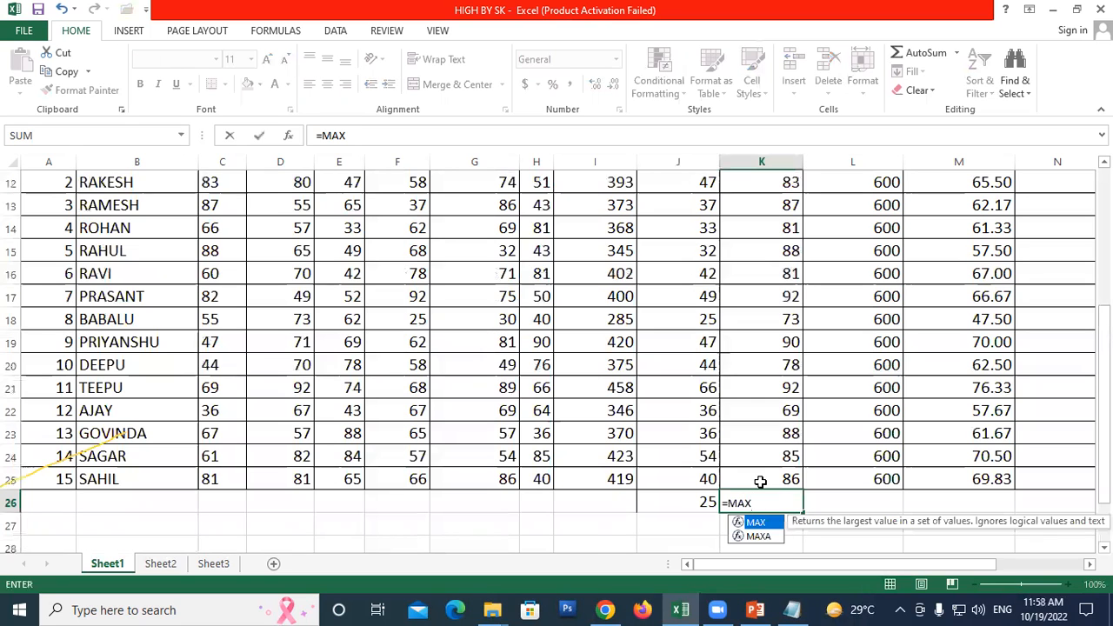
type("(")
scroll(760, 480, "up", 3)
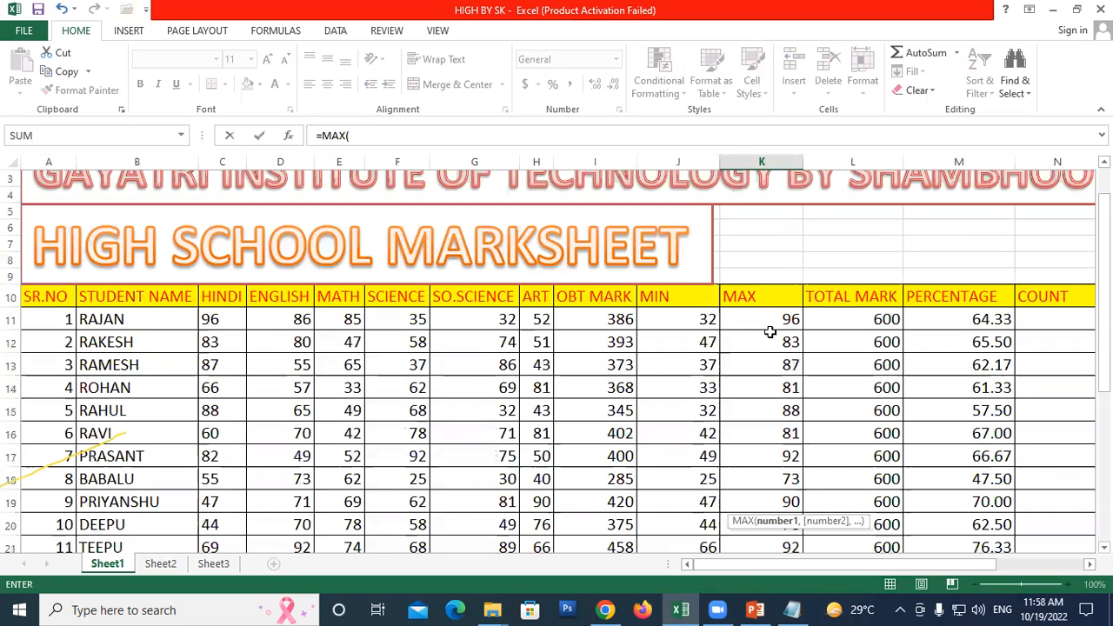
left_click_drag(761, 321, 782, 470)
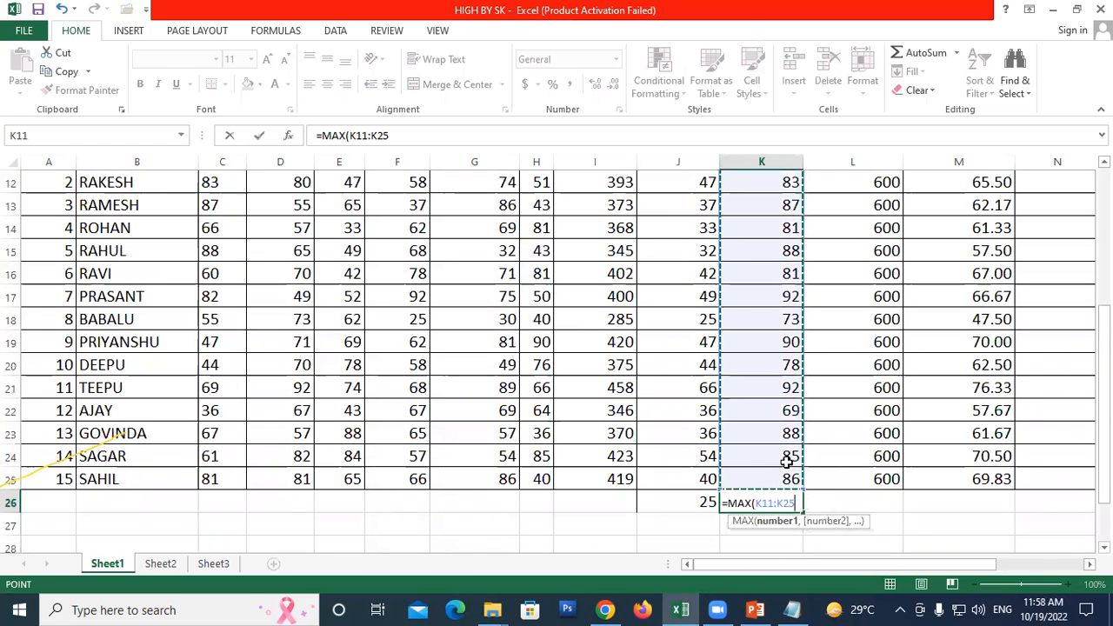
type(")")
key("Return")
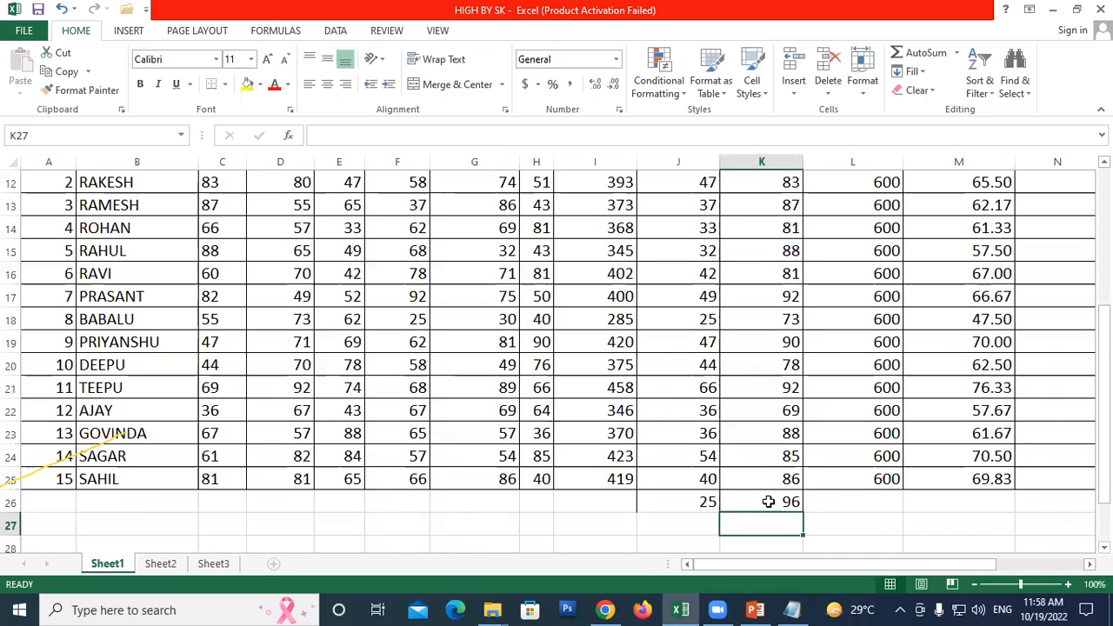
Review the overall formulas in J26 and K26 against the students' subject marks and the row-level MIN formula in J11.
left_click(762, 496)
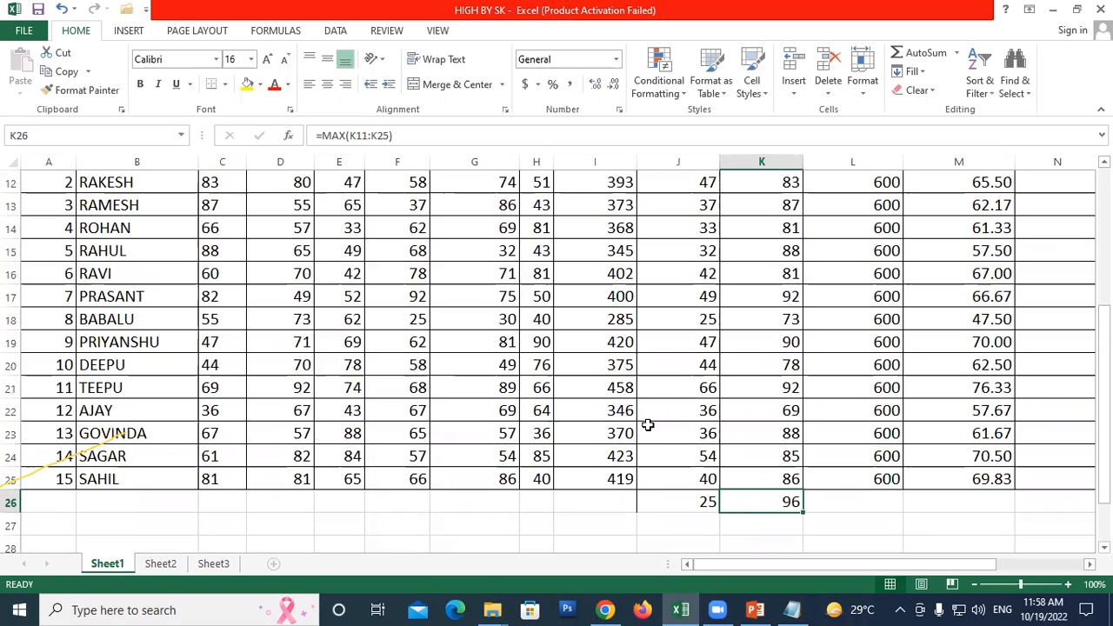
scroll(647, 424, "up", 3)
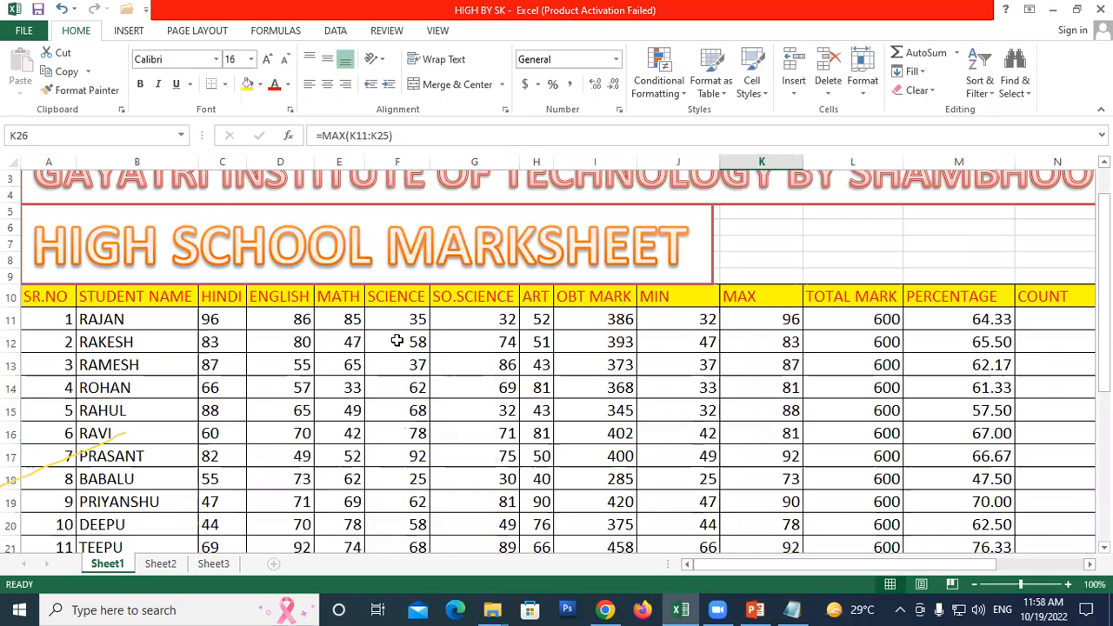
scroll(601, 344, "down", 3)
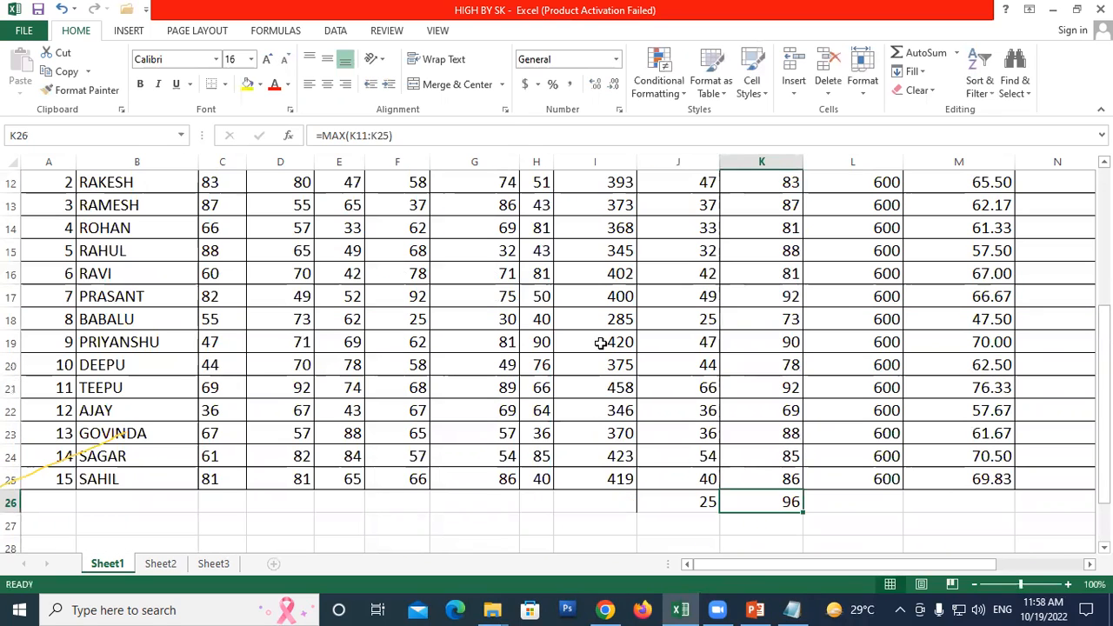
scroll(643, 408, "down", 2)
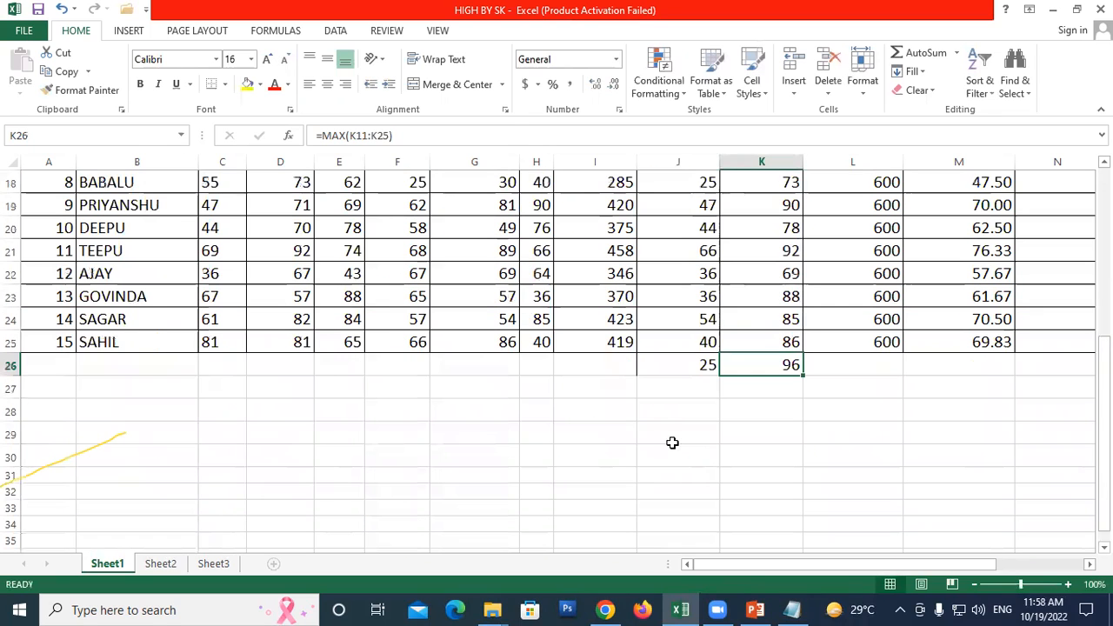
left_click(687, 371)
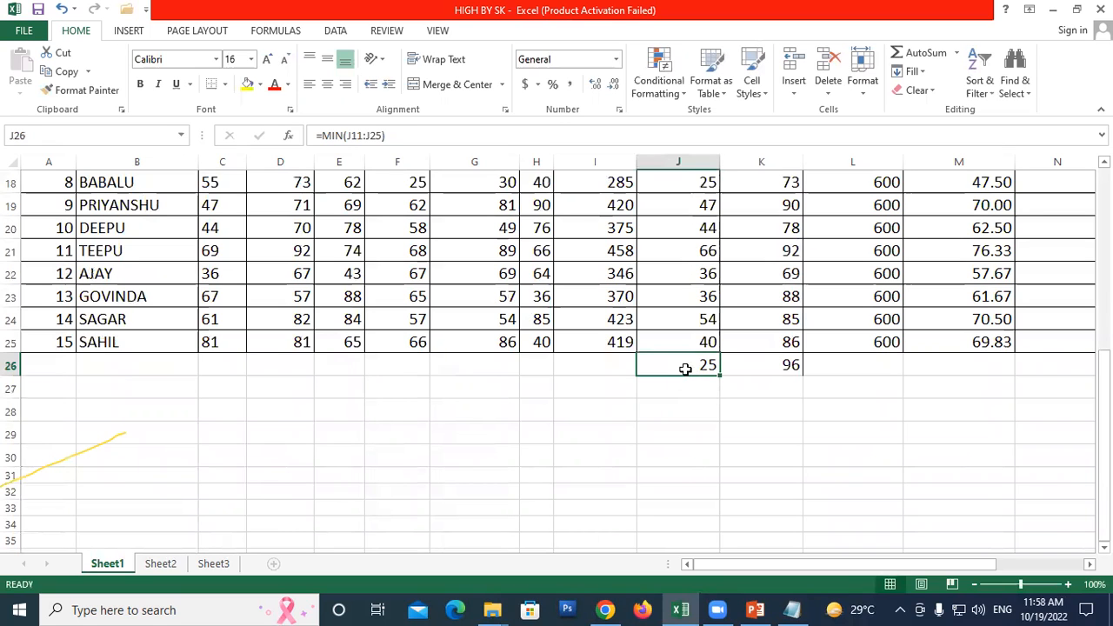
scroll(127, 266, "up", 3)
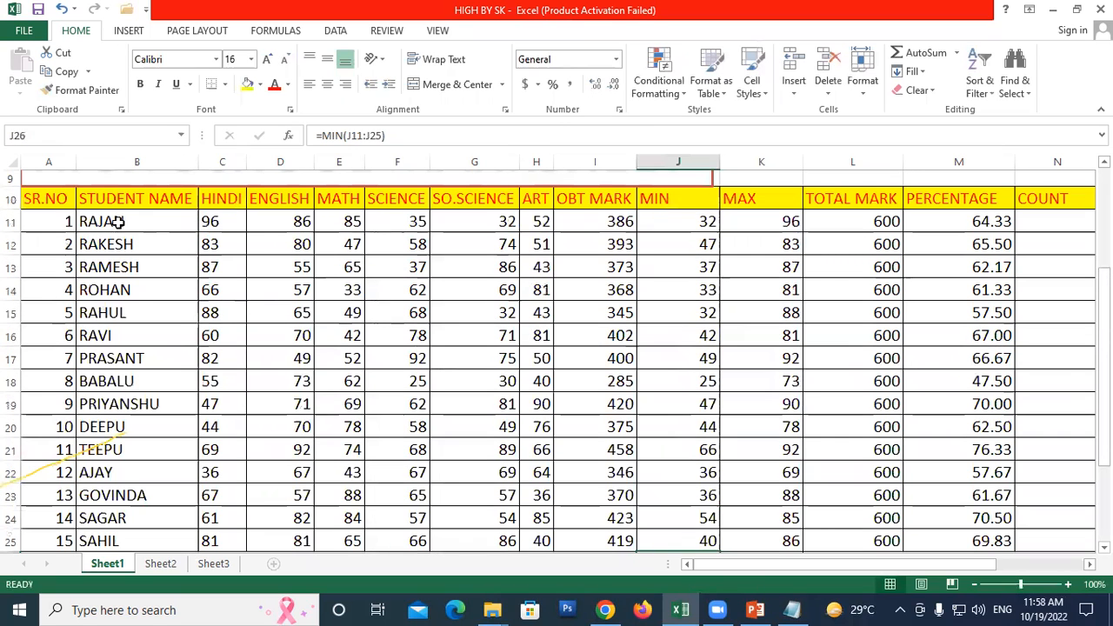
scroll(97, 259, "down", 3)
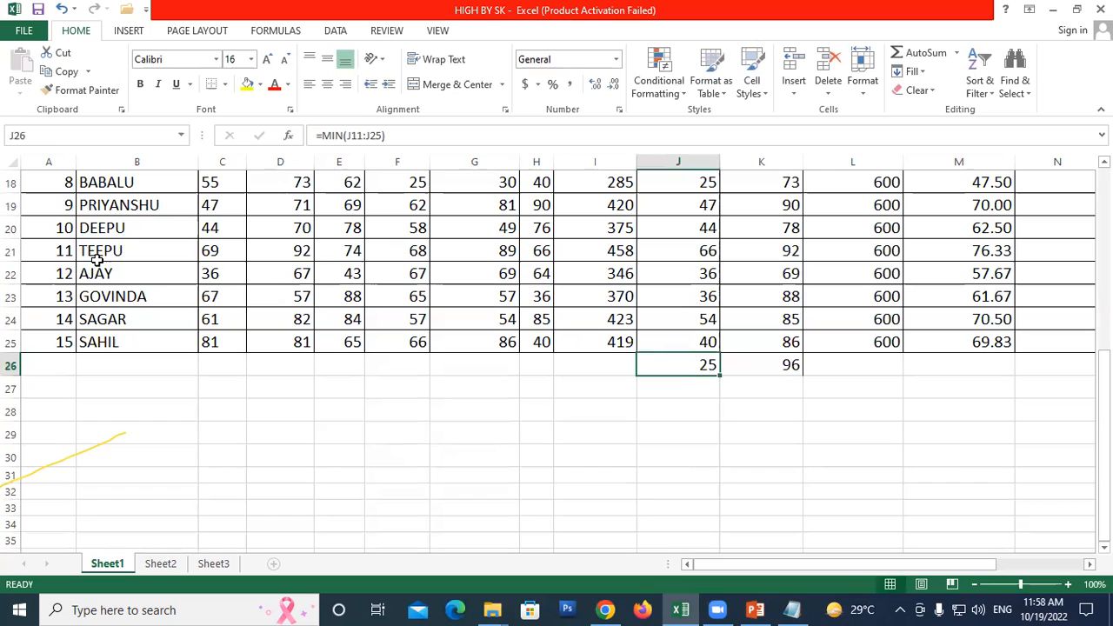
left_click(776, 369)
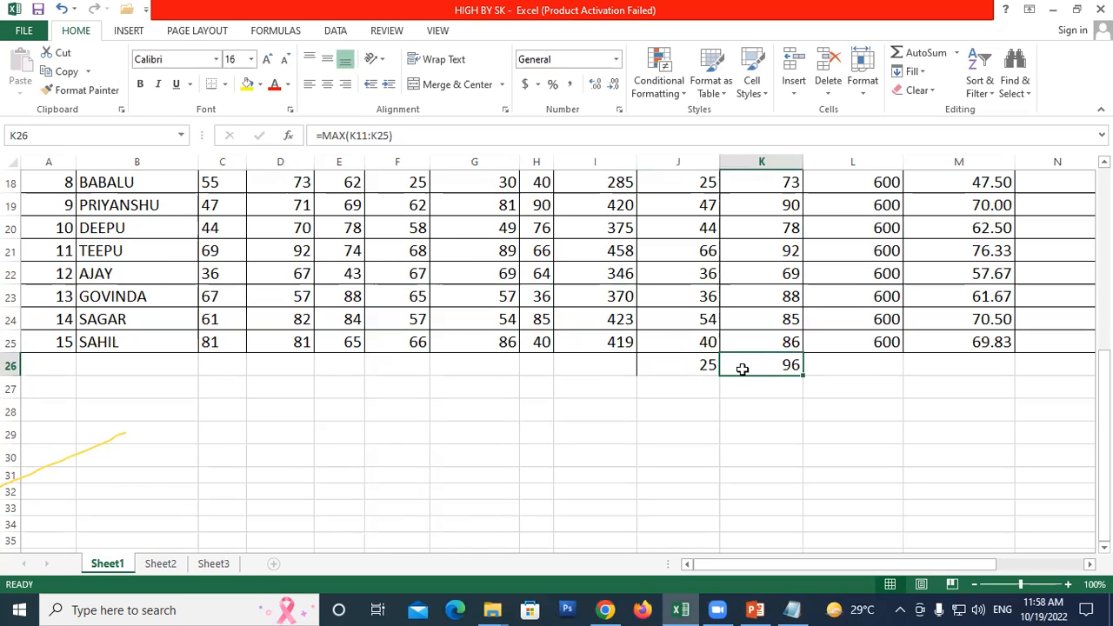
scroll(737, 367, "up", 4)
left_click_drag(220, 274, 598, 349)
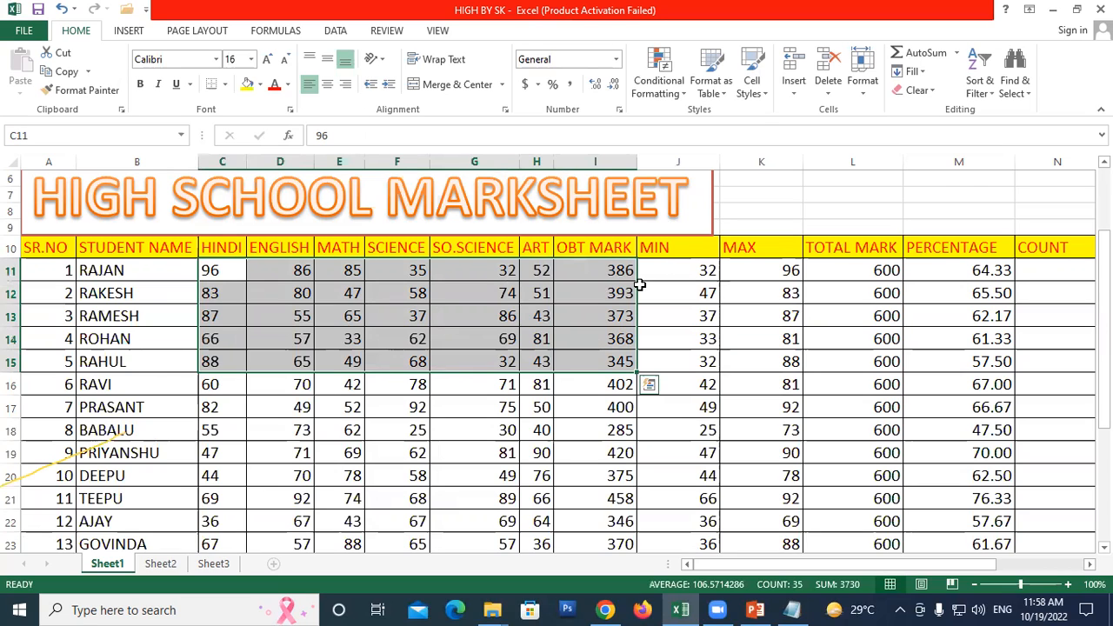
left_click(668, 276)
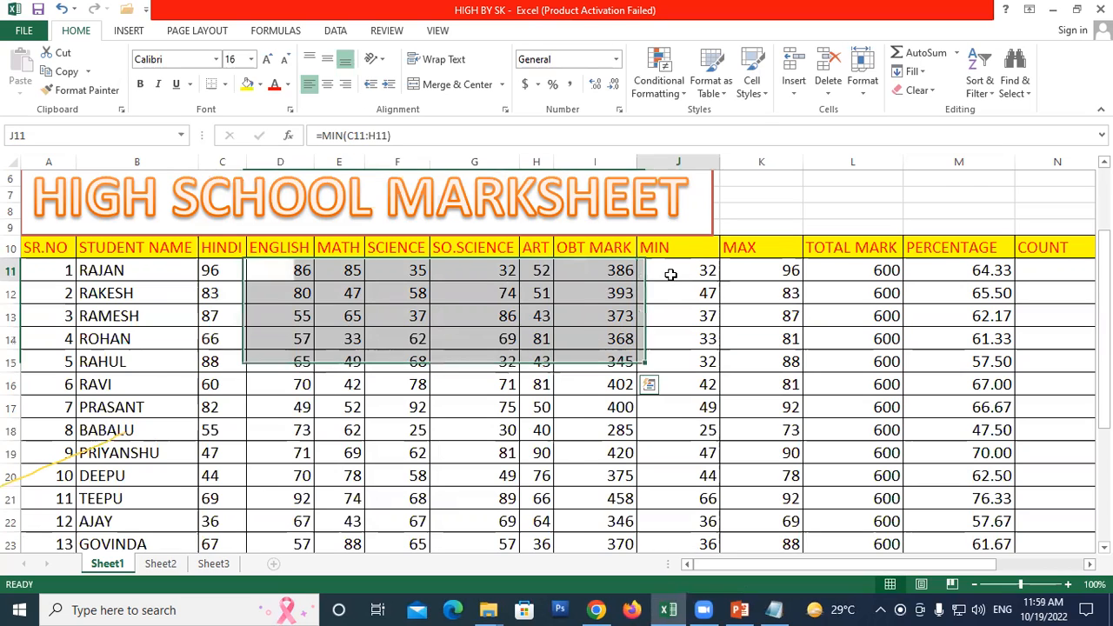